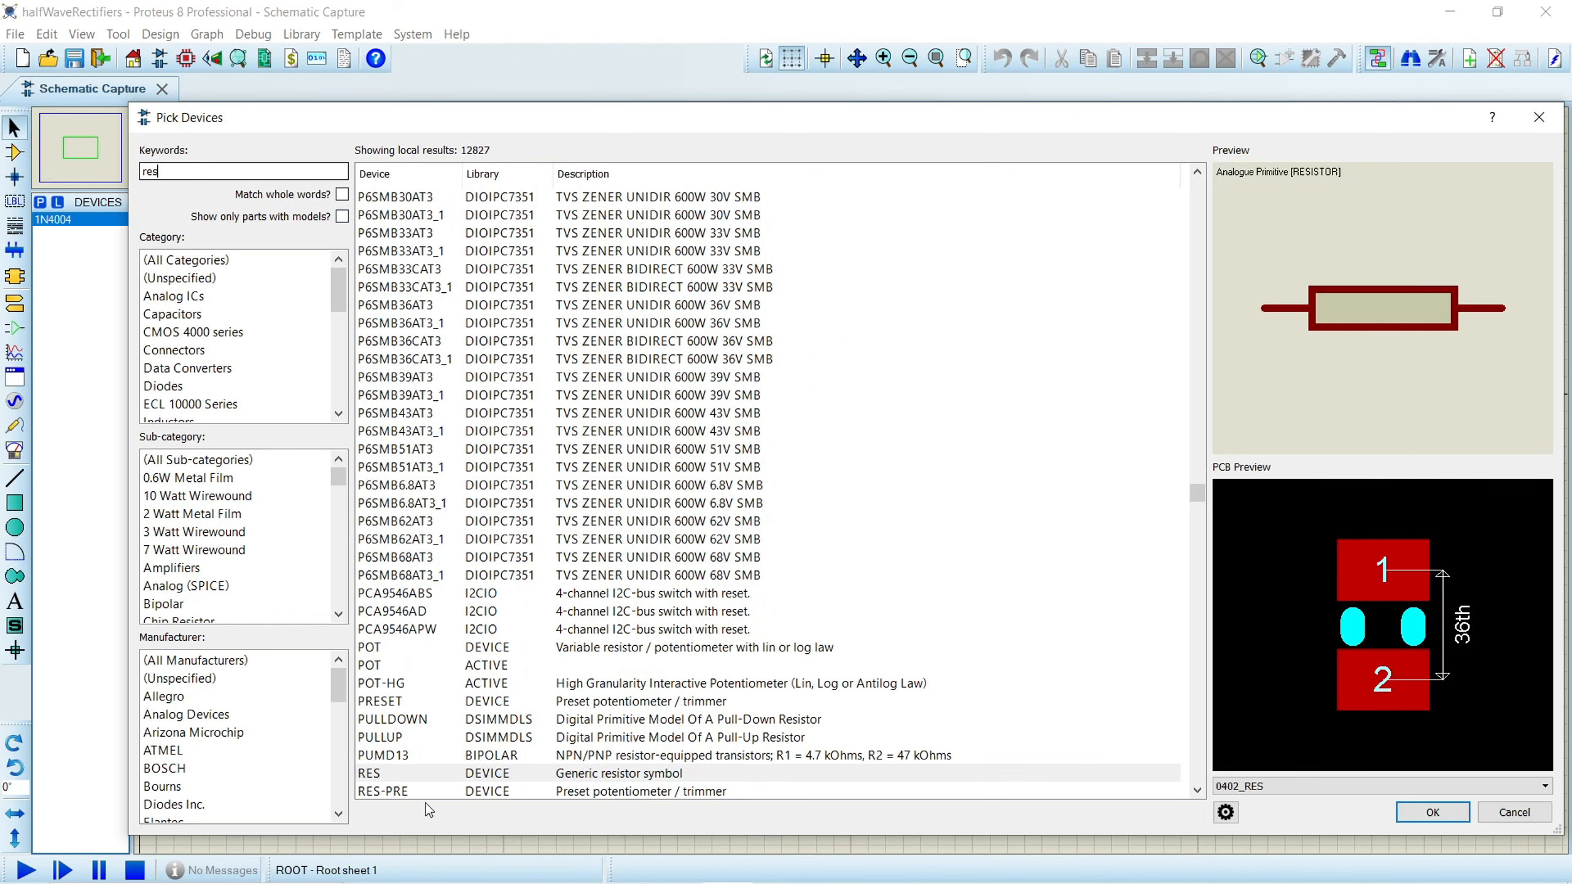
- Add the generic resistor RES, the capacitor CAP and the ALTERNATOR source to the project's device list
{"action": "double_click", "coordinate": [420, 772]}
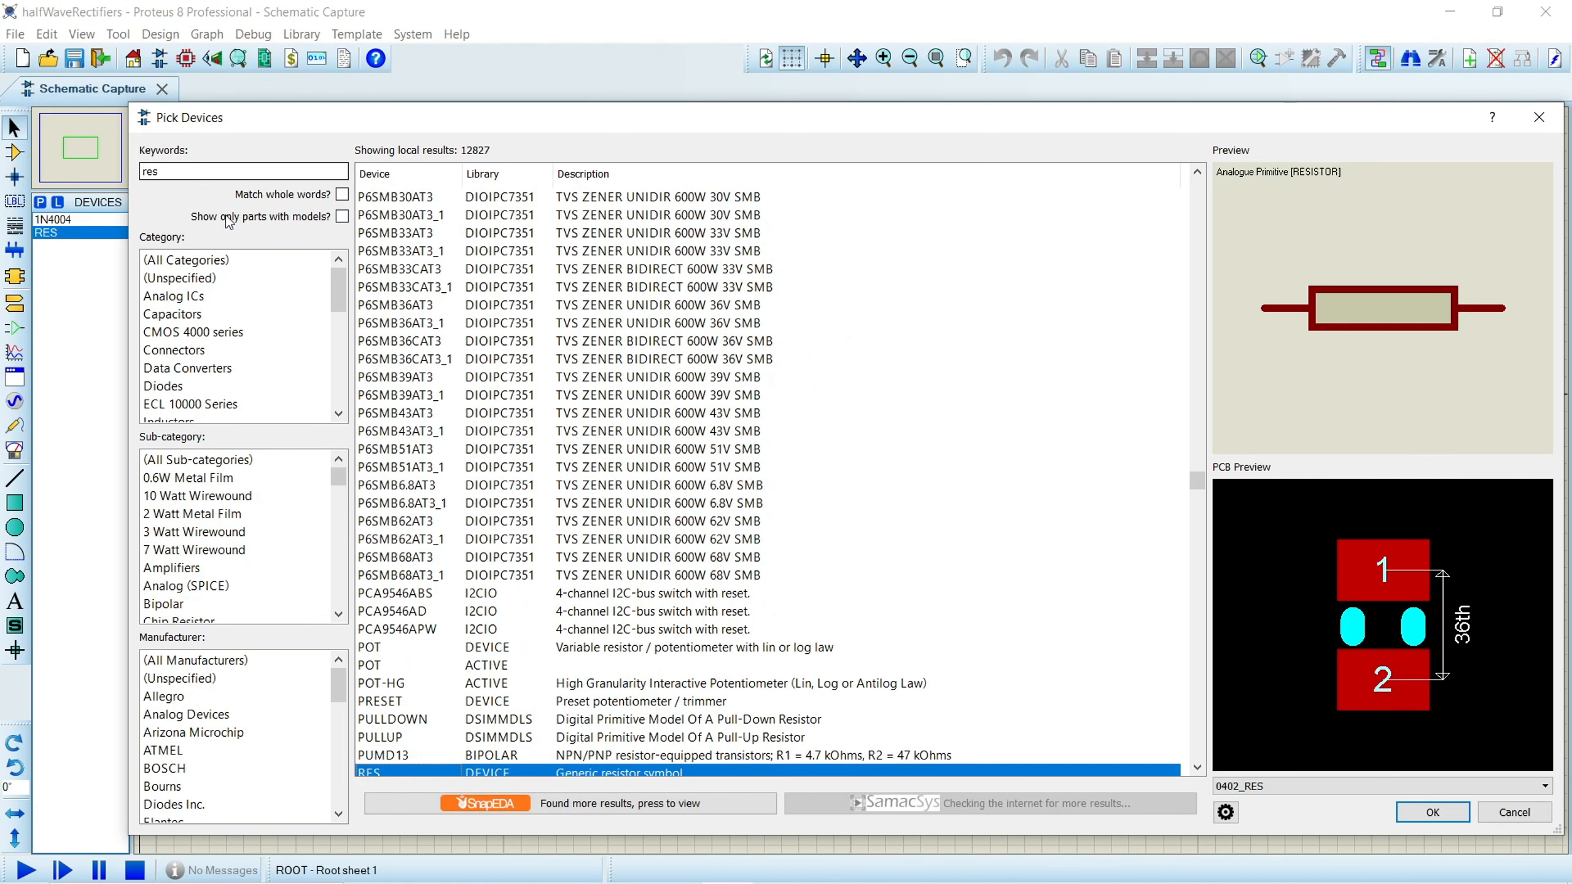
{"action": "left_click", "coordinate": [164, 173]}
{"action": "type", "text": "cap"}
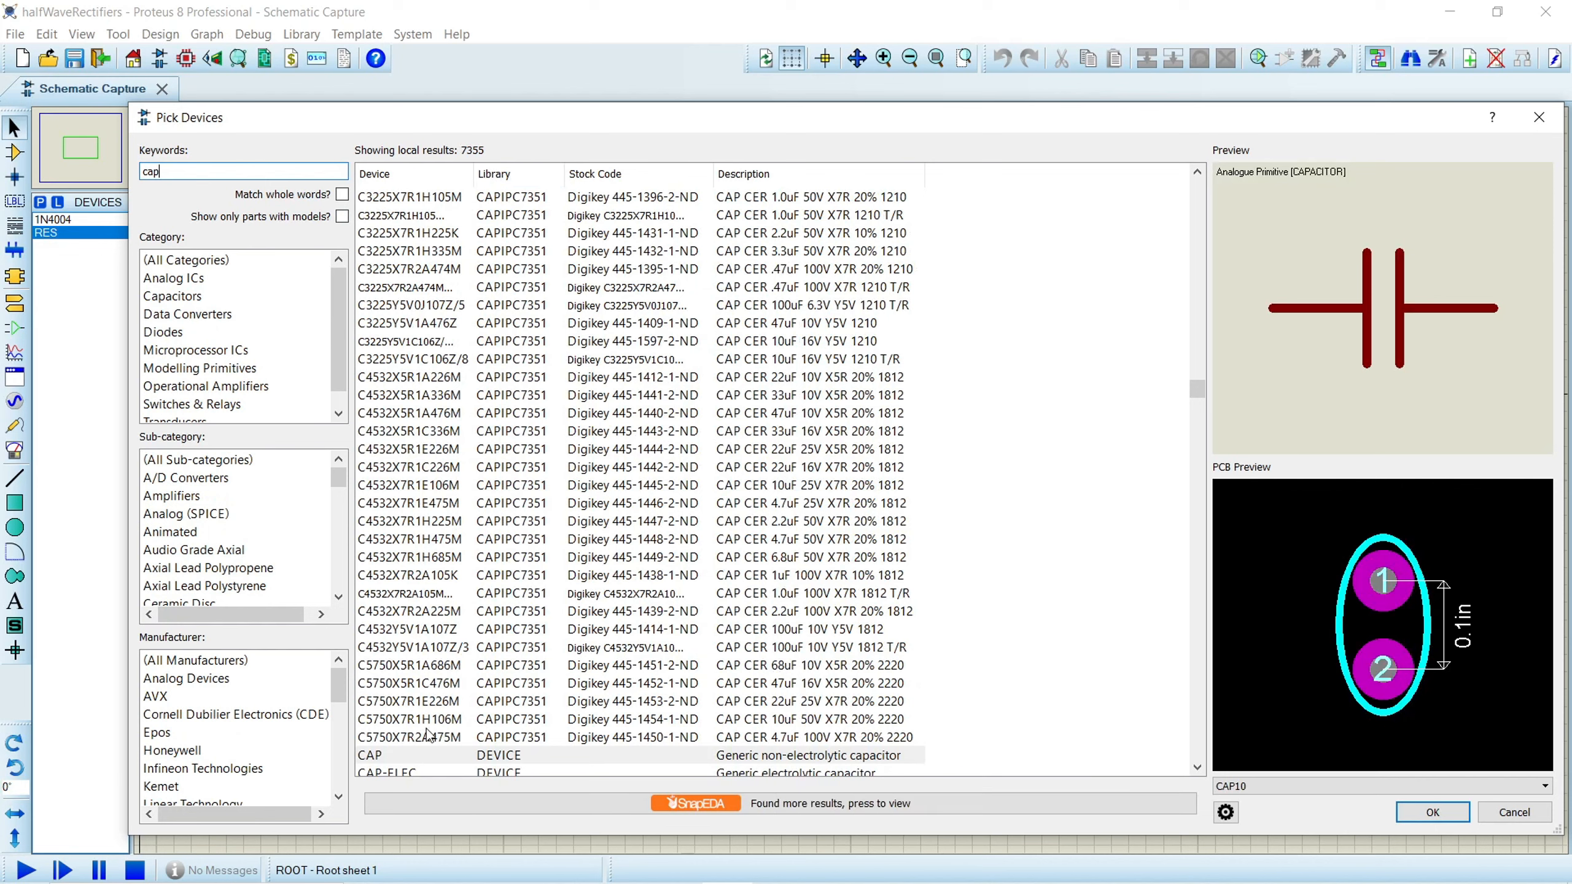
{"action": "double_click", "coordinate": [420, 760]}
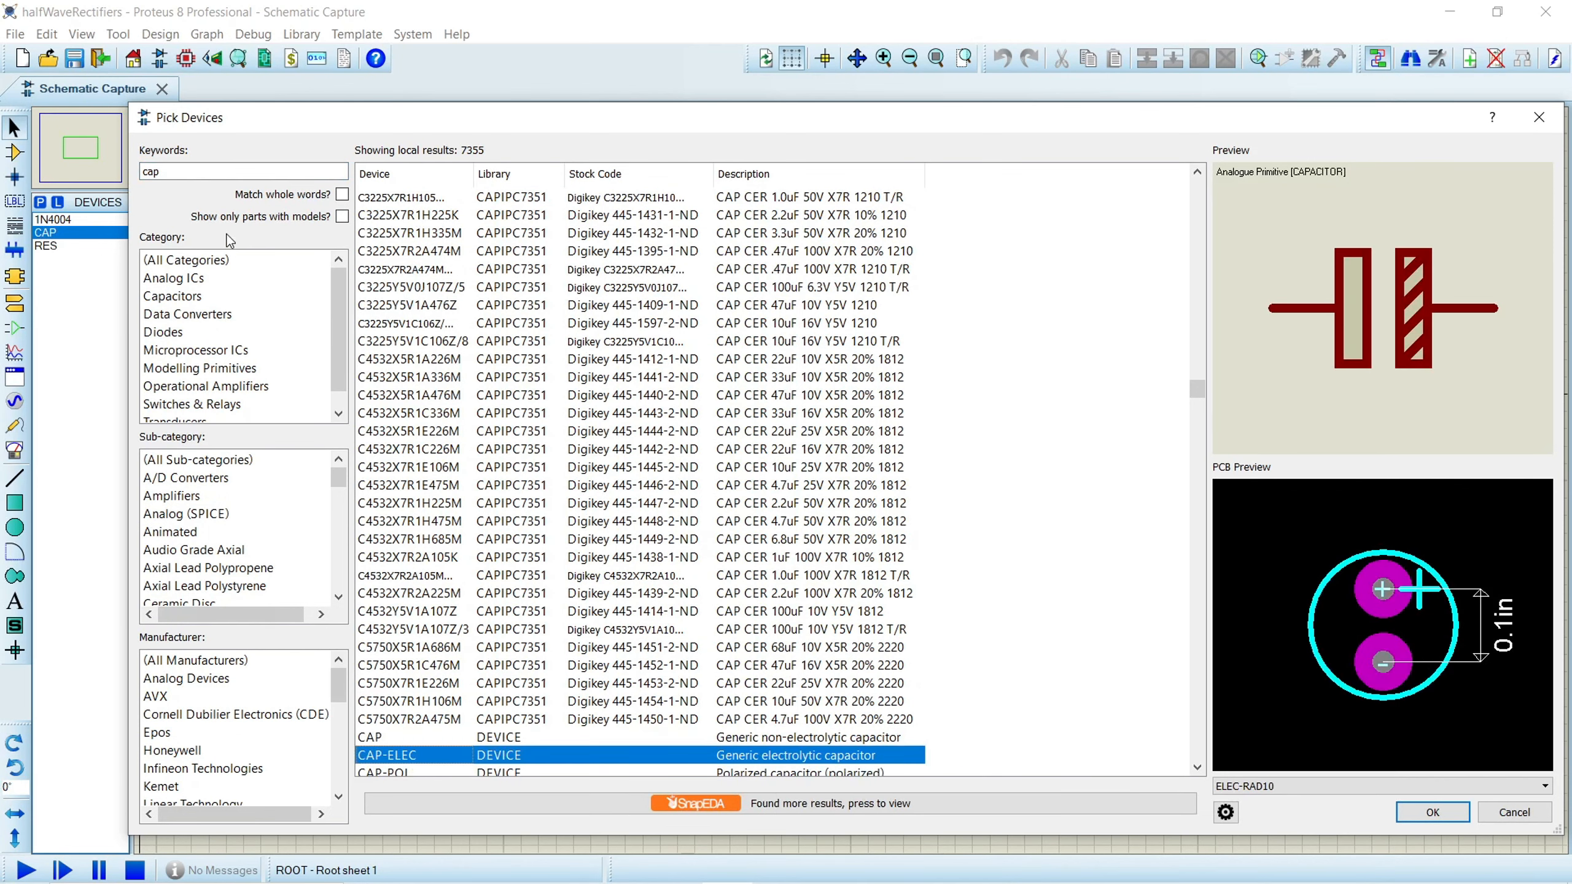
{"action": "left_click_drag", "start_coordinate": [185, 171], "coordinate": [115, 168]}
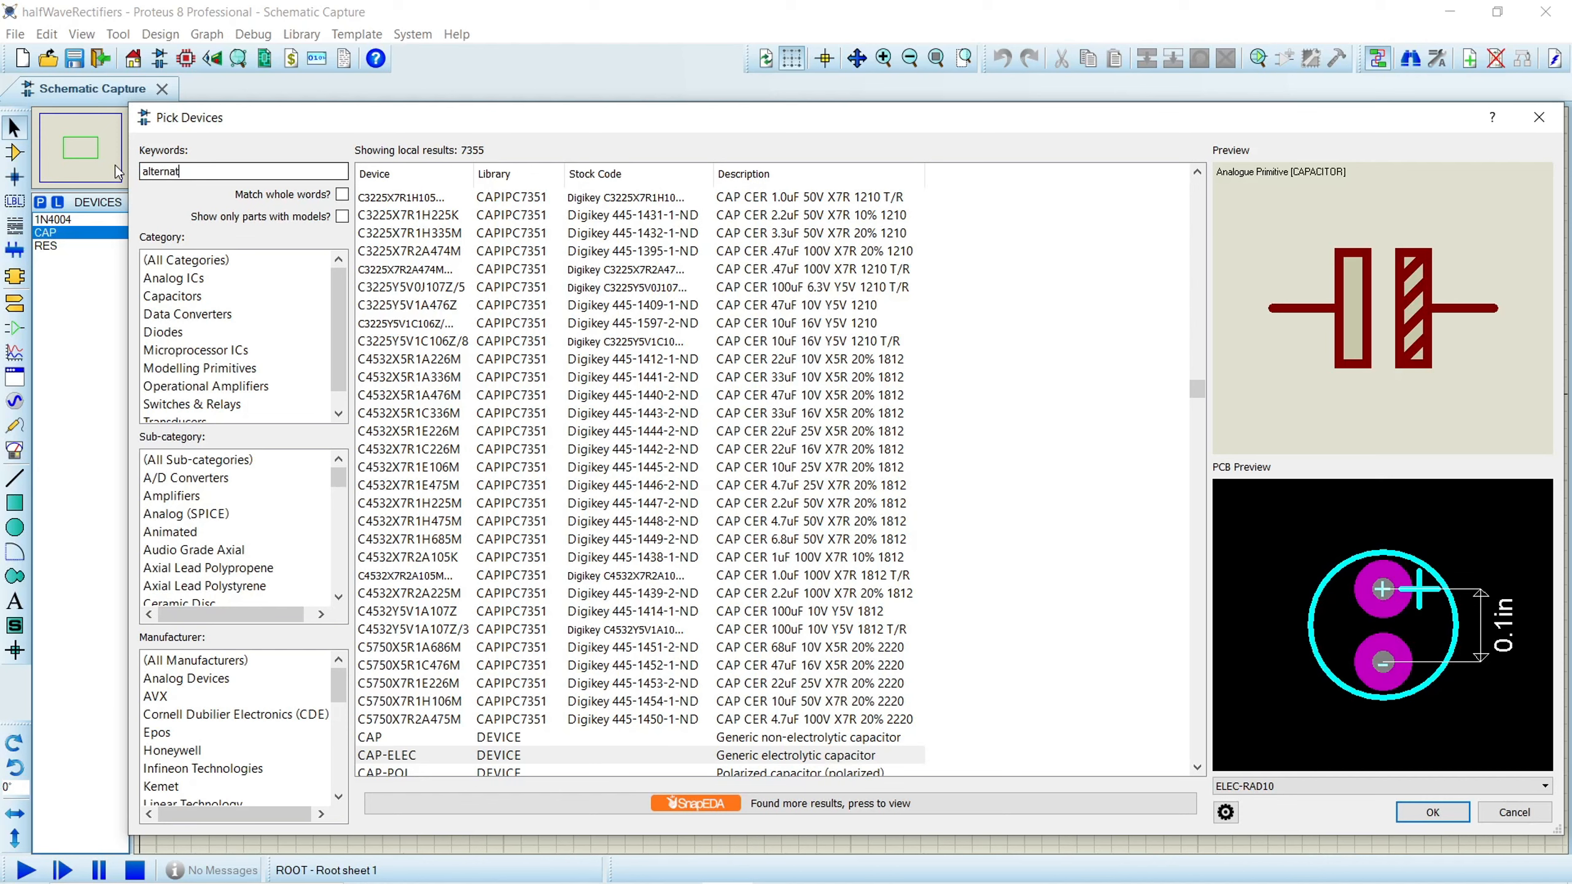
{"action": "double_click", "coordinate": [564, 199]}
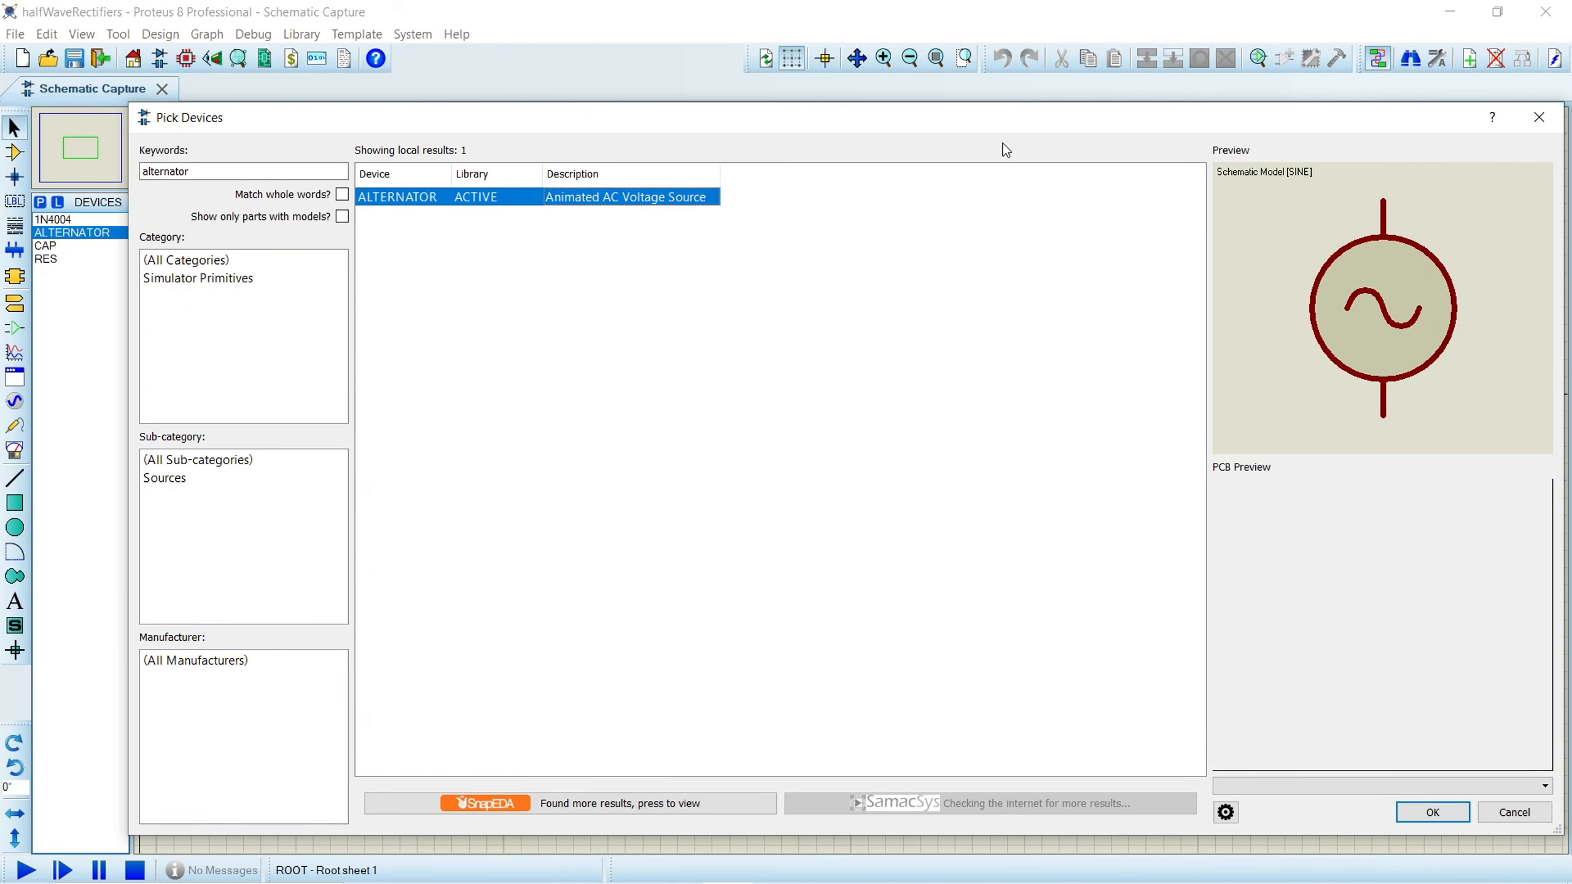
{"action": "left_click", "coordinate": [1539, 117]}
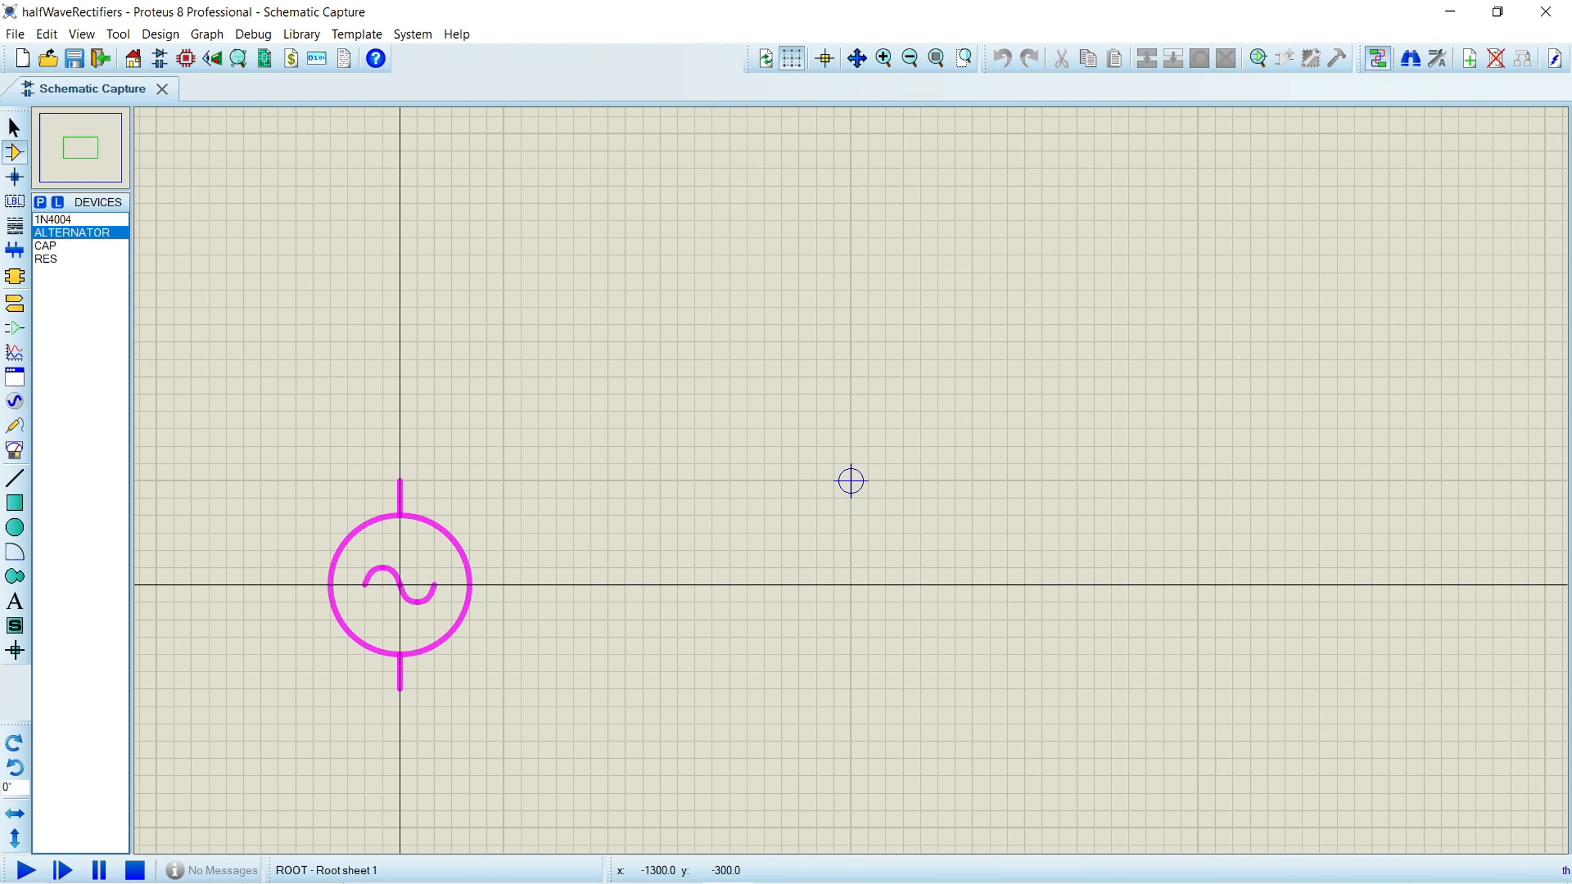
- Place the alternator left of the sheet origin and a horizontal resistor above and to the right of it
{"action": "scroll", "coordinate": [851, 481], "scroll_direction": "down", "scroll_amount": 2}
{"action": "left_click", "coordinate": [400, 533]}
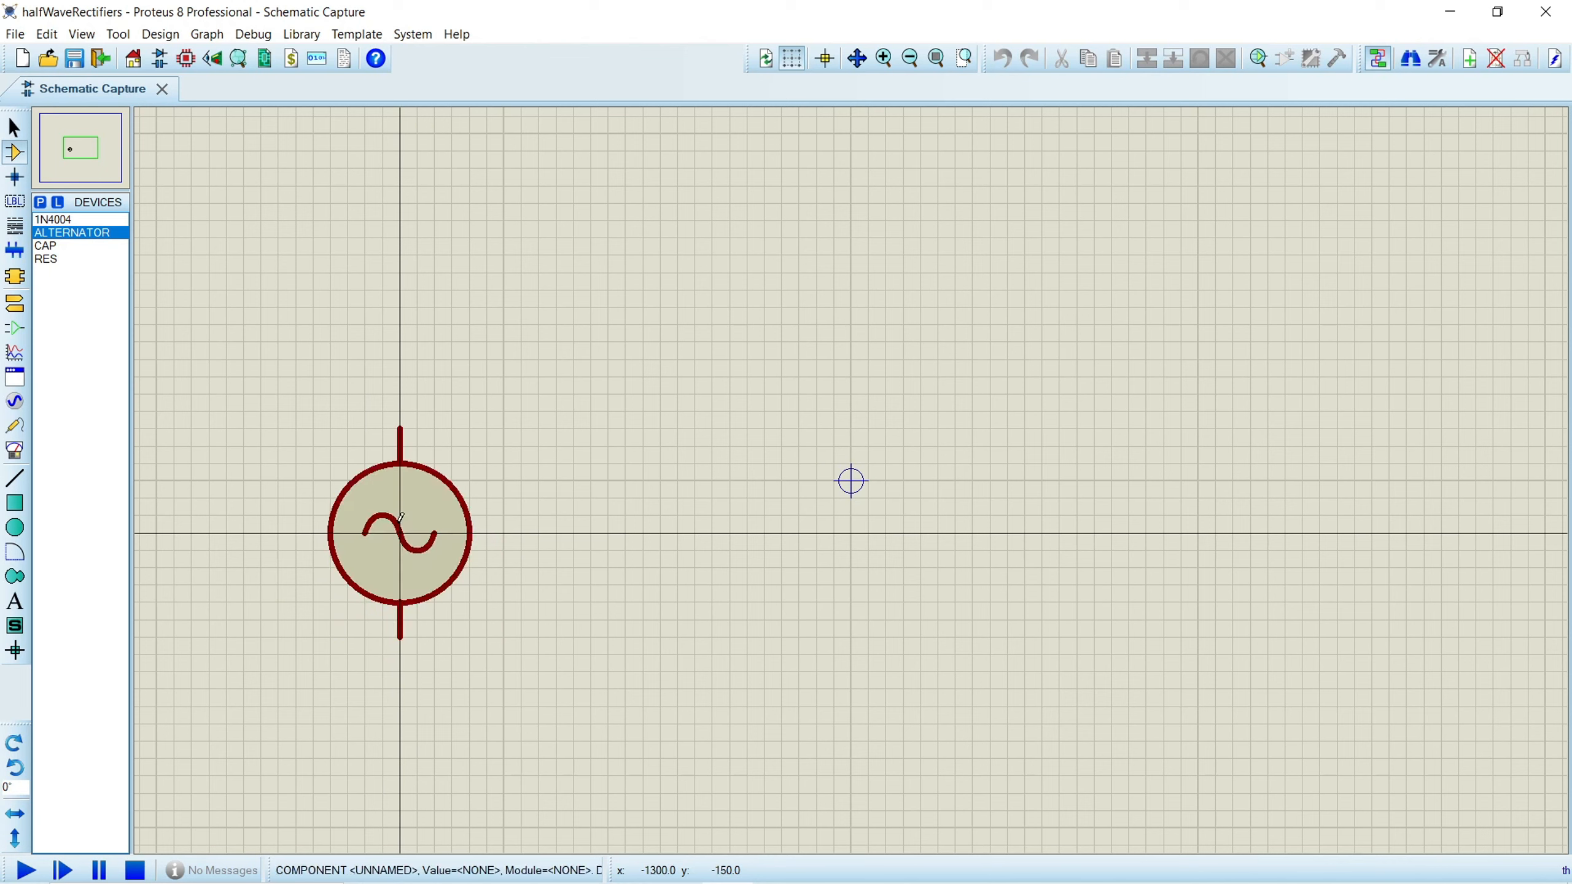
{"action": "left_click", "coordinate": [47, 259]}
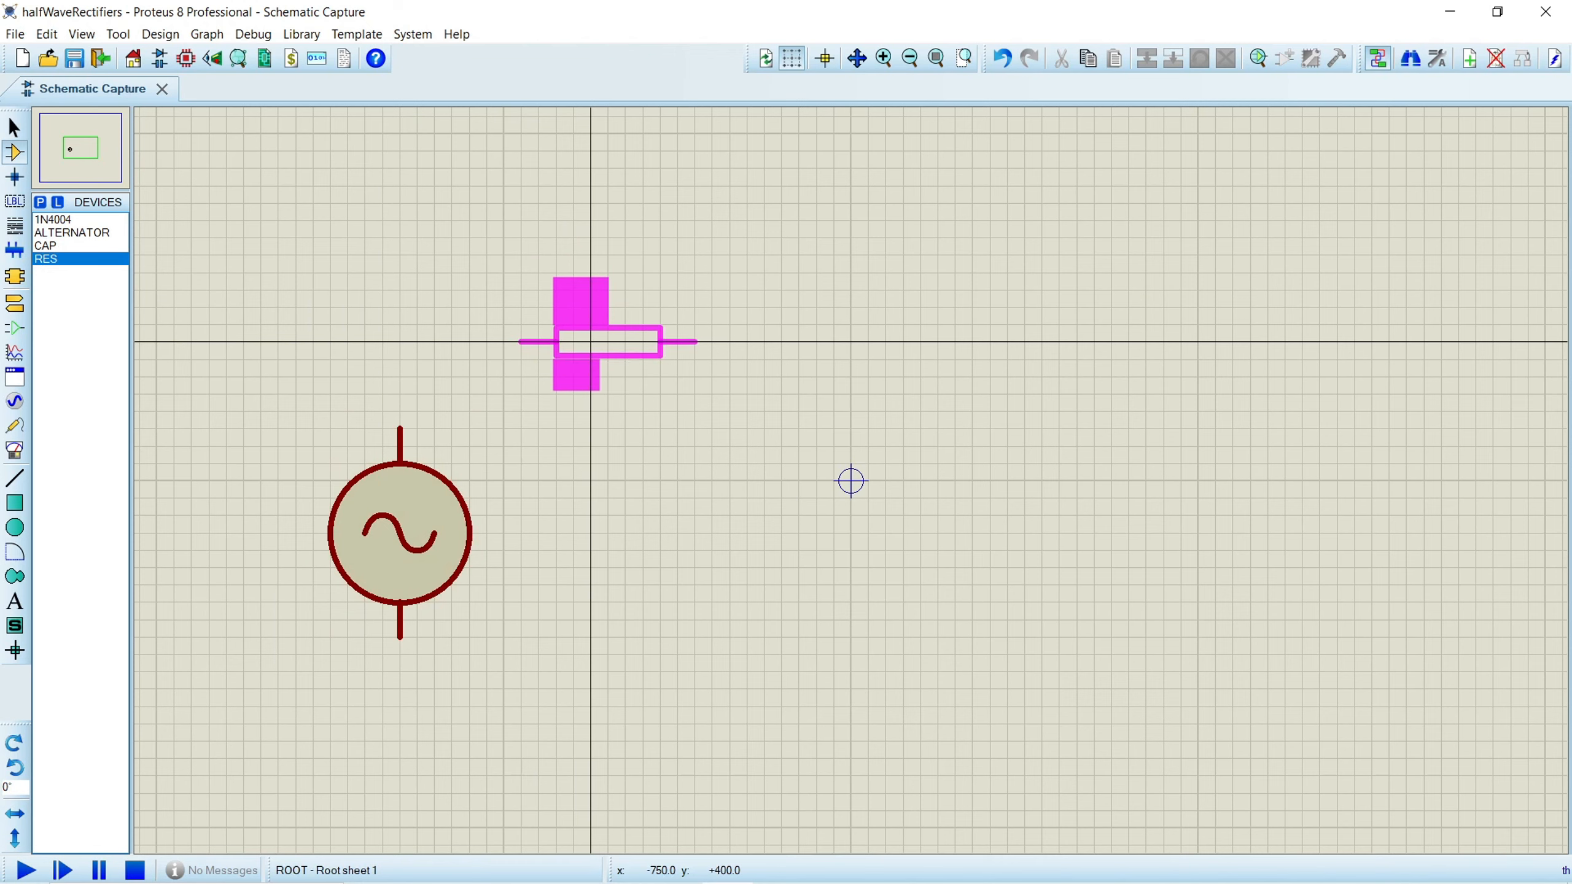
{"action": "left_click", "coordinate": [649, 326]}
{"action": "scroll", "coordinate": [649, 327], "scroll_direction": "down", "scroll_amount": 2}
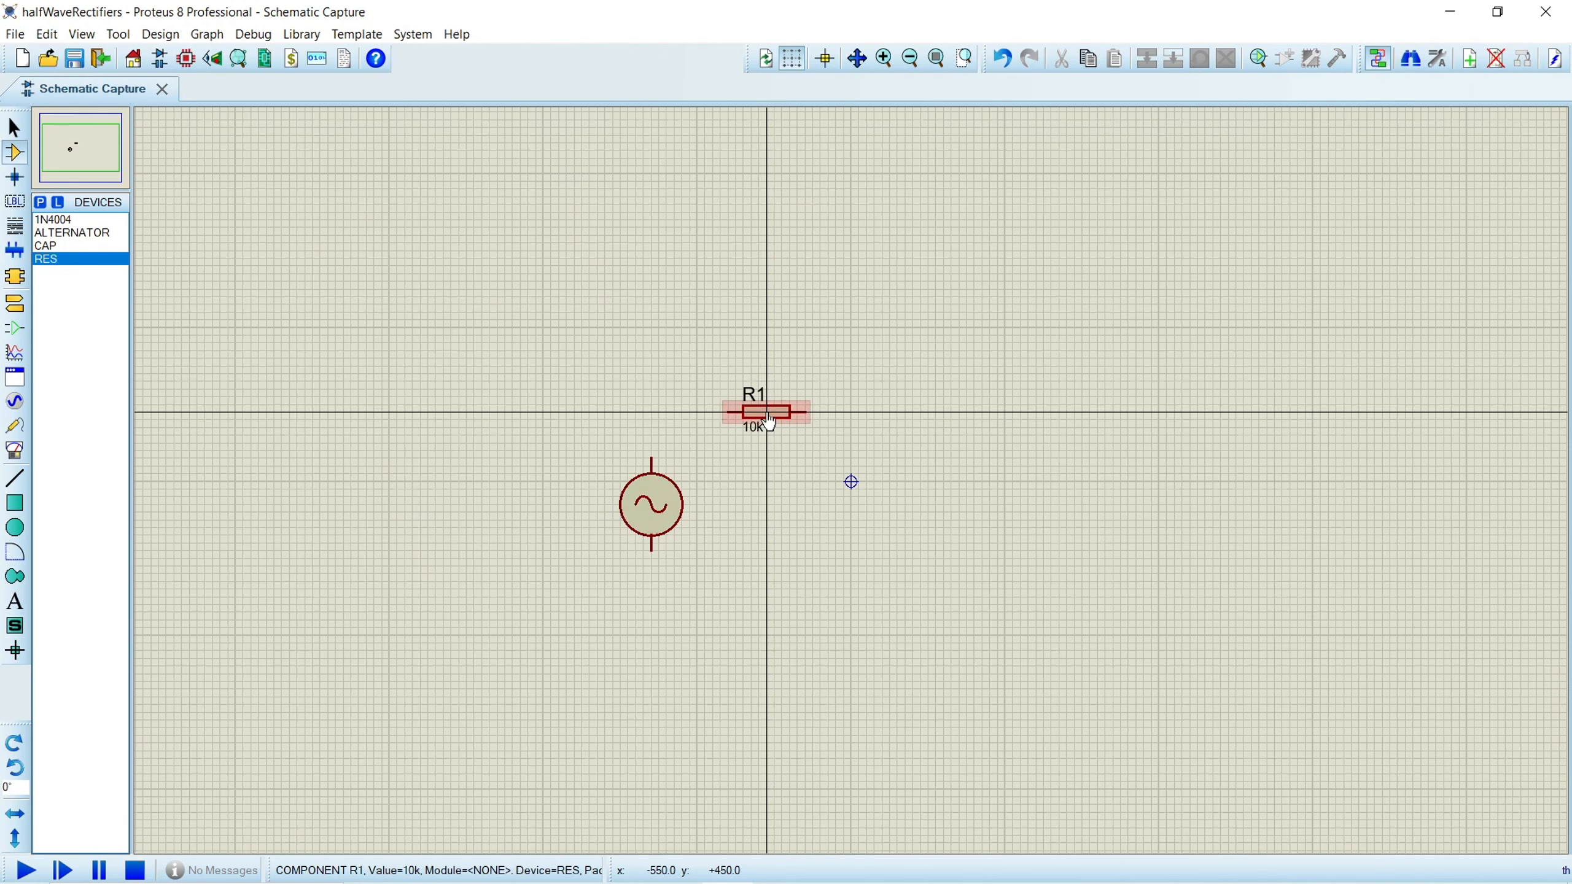
{"action": "scroll", "coordinate": [851, 481], "scroll_direction": "up", "scroll_amount": 1}
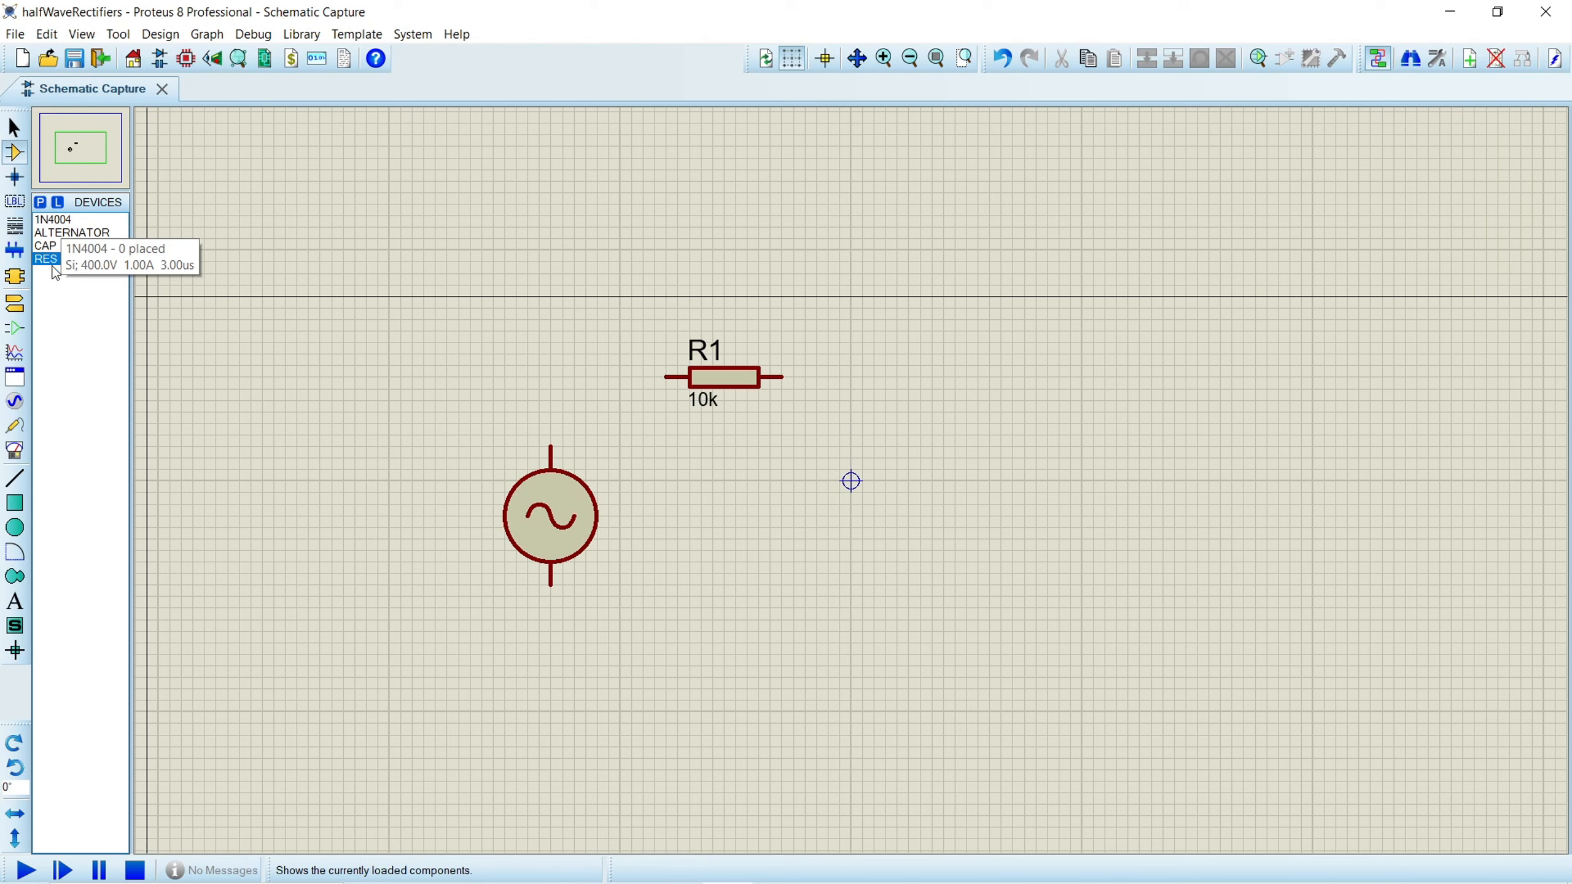
- Place a second resistor to the right of the alternator, at the sheet origin, and rotate it to stand vertically
{"action": "left_click", "coordinate": [850, 481]}
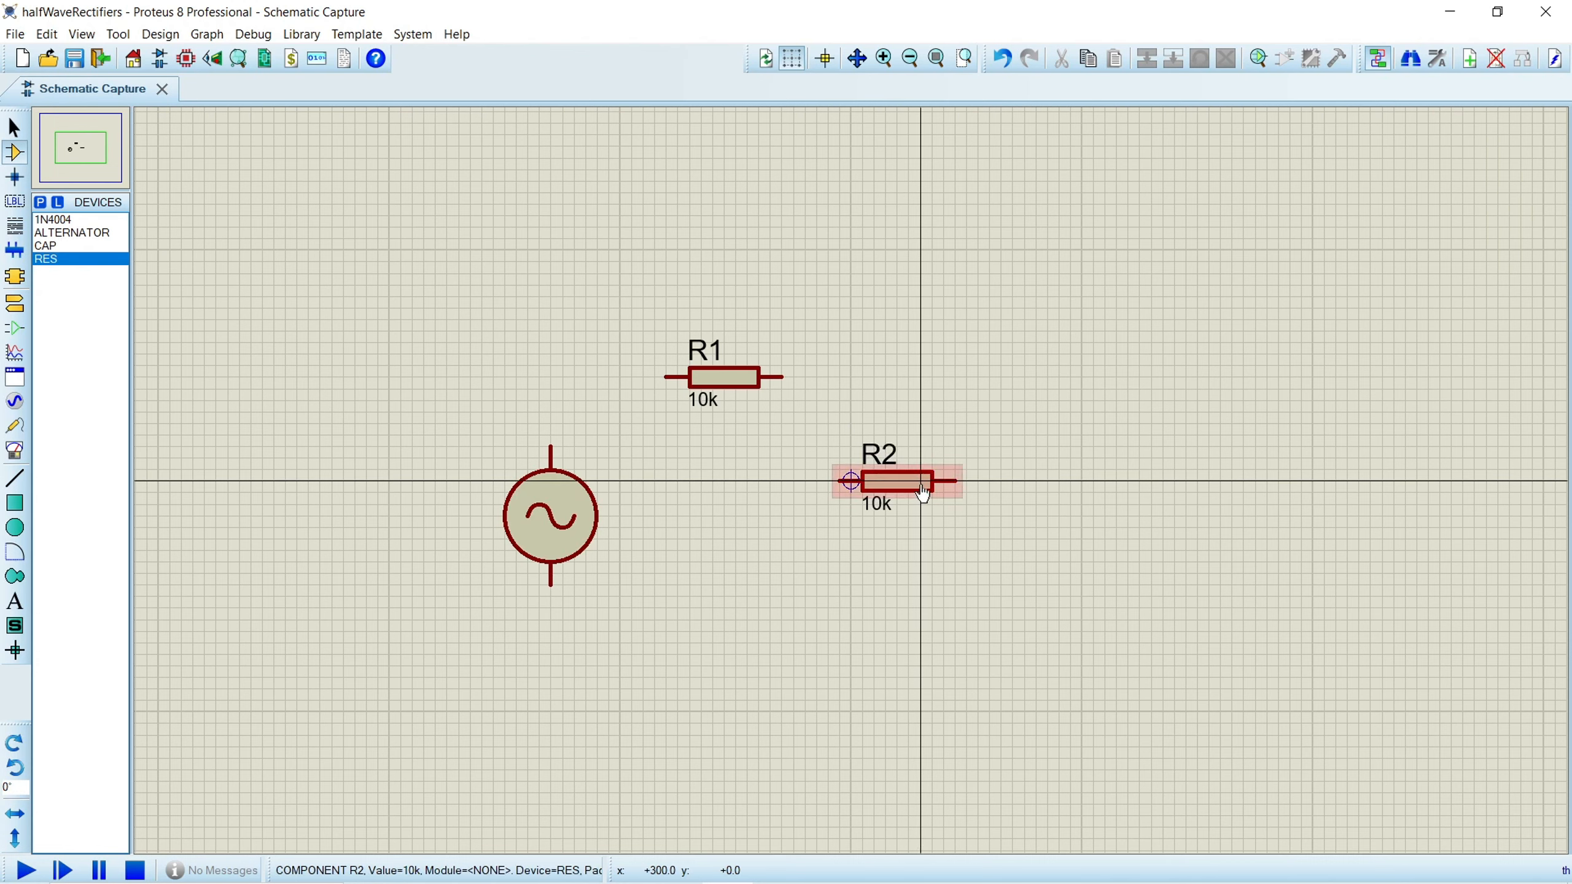
{"action": "right_click", "coordinate": [937, 481]}
{"action": "left_click", "coordinate": [1031, 415]}
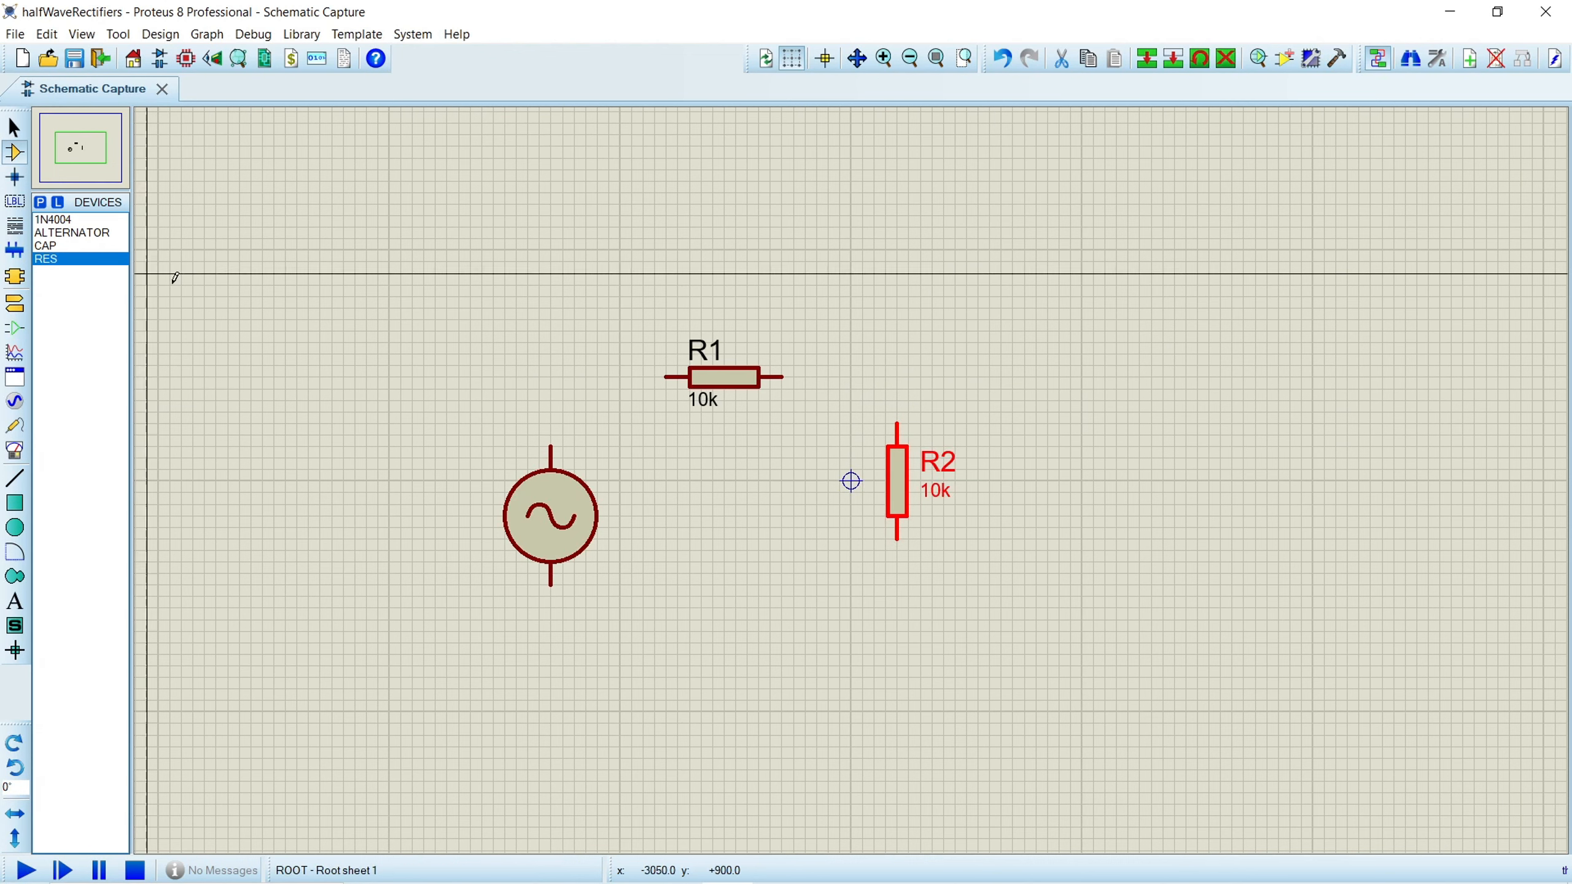
- Wire the alternator's upper terminal to resistor R1 and the other end of R1 to the upper pin of R2
{"action": "left_click", "coordinate": [550, 447]}
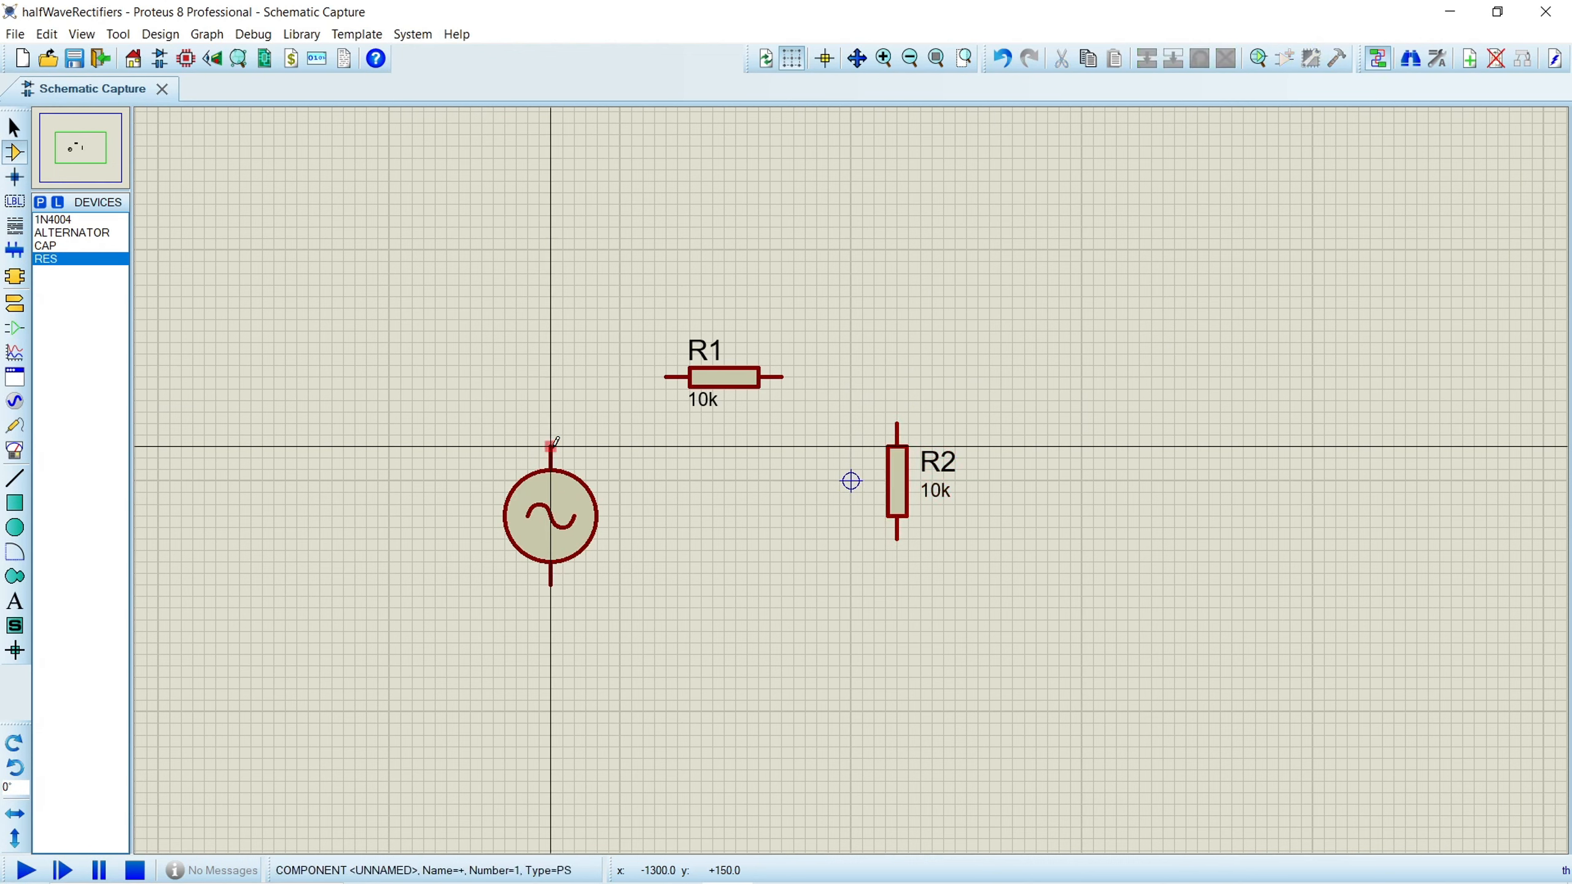
{"action": "left_click", "coordinate": [666, 376]}
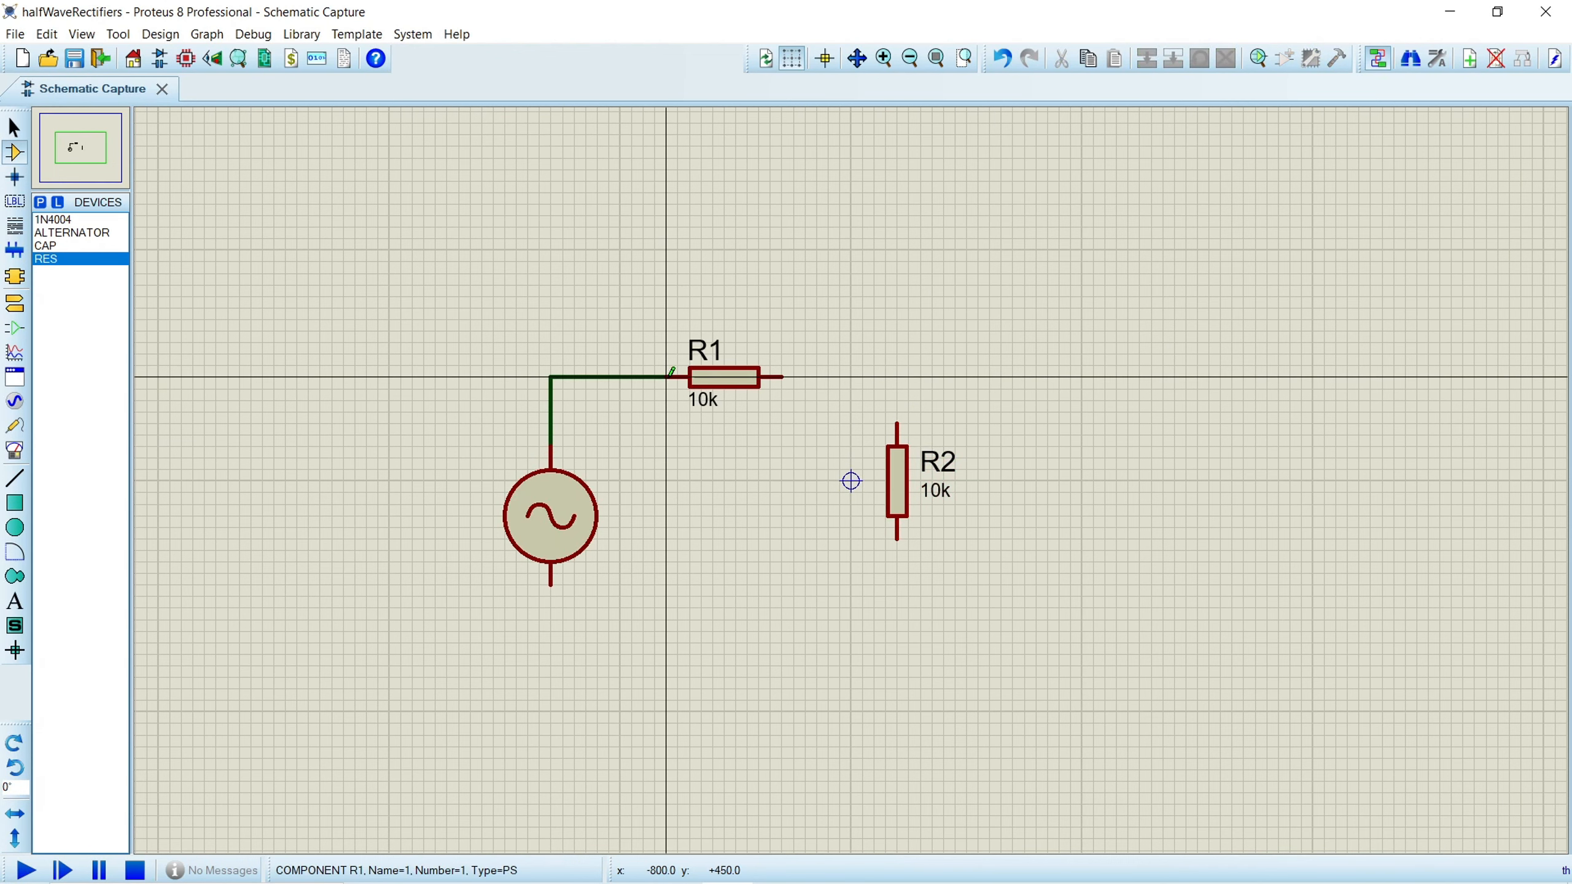
{"action": "left_click", "coordinate": [783, 377]}
{"action": "left_click", "coordinate": [899, 423]}
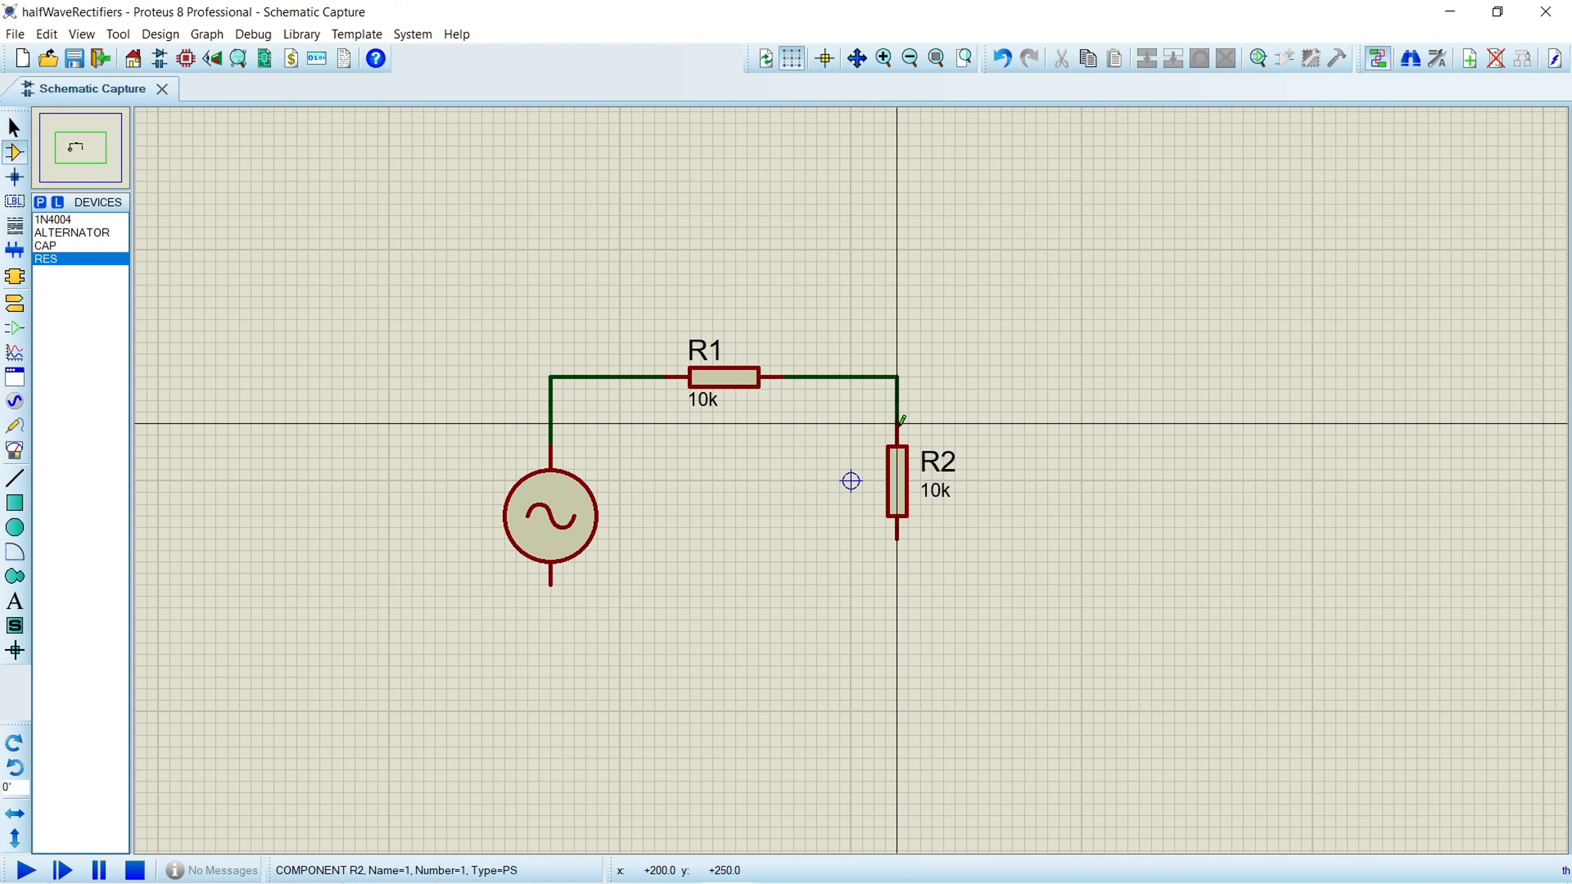
- Replace horizontal resistor R1 with a 1N4004 diode between the alternator and resistor R2
{"action": "right_click", "coordinate": [715, 380]}
{"action": "left_click", "coordinate": [766, 376]}
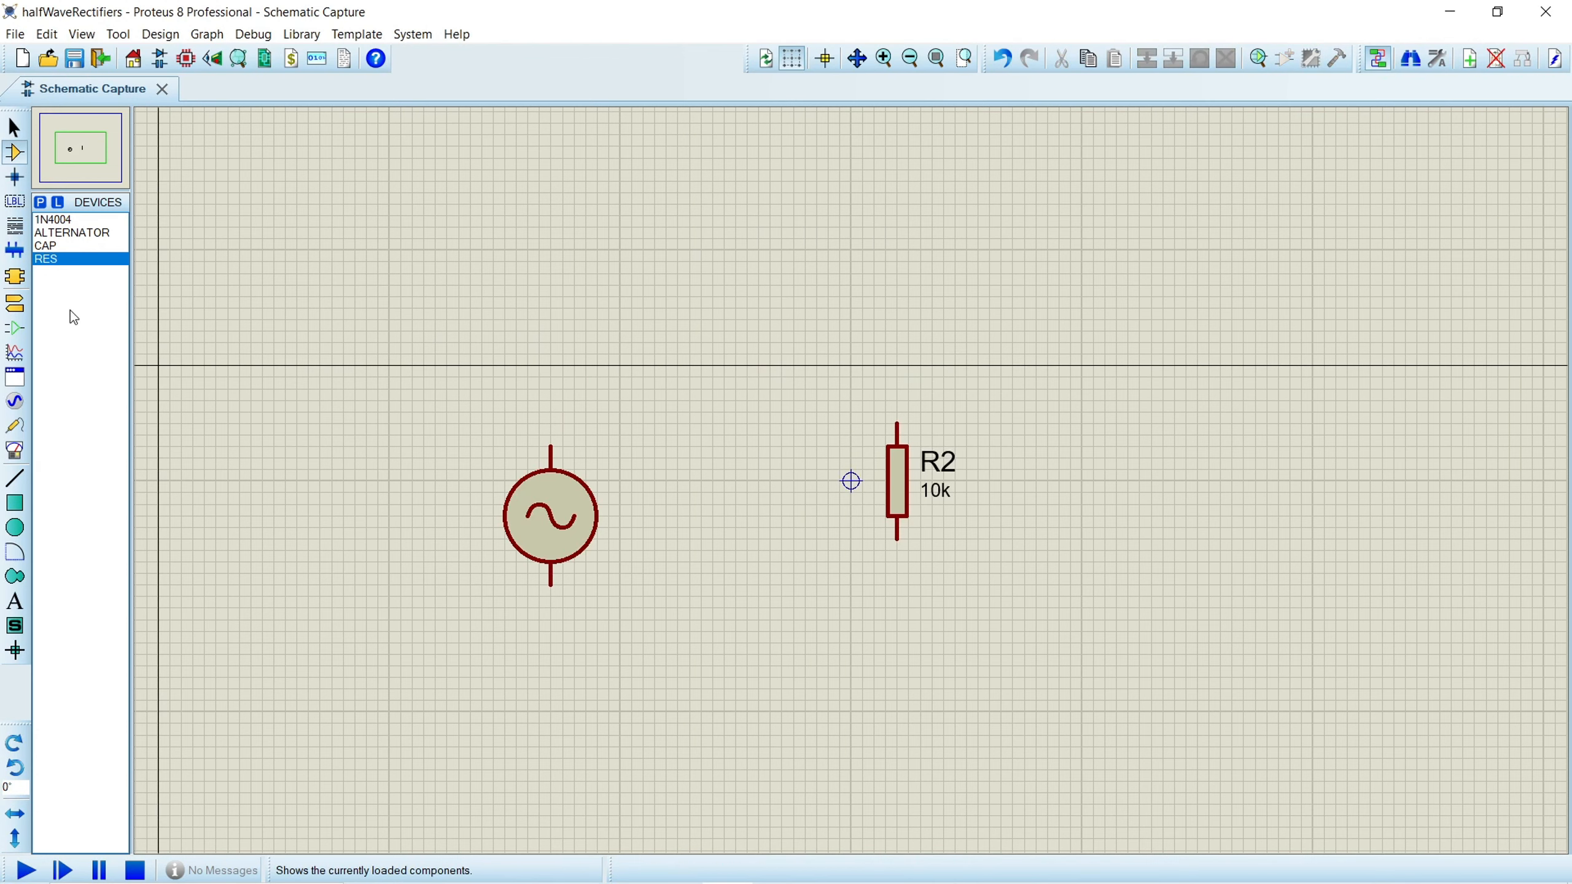
{"action": "left_click", "coordinate": [72, 220]}
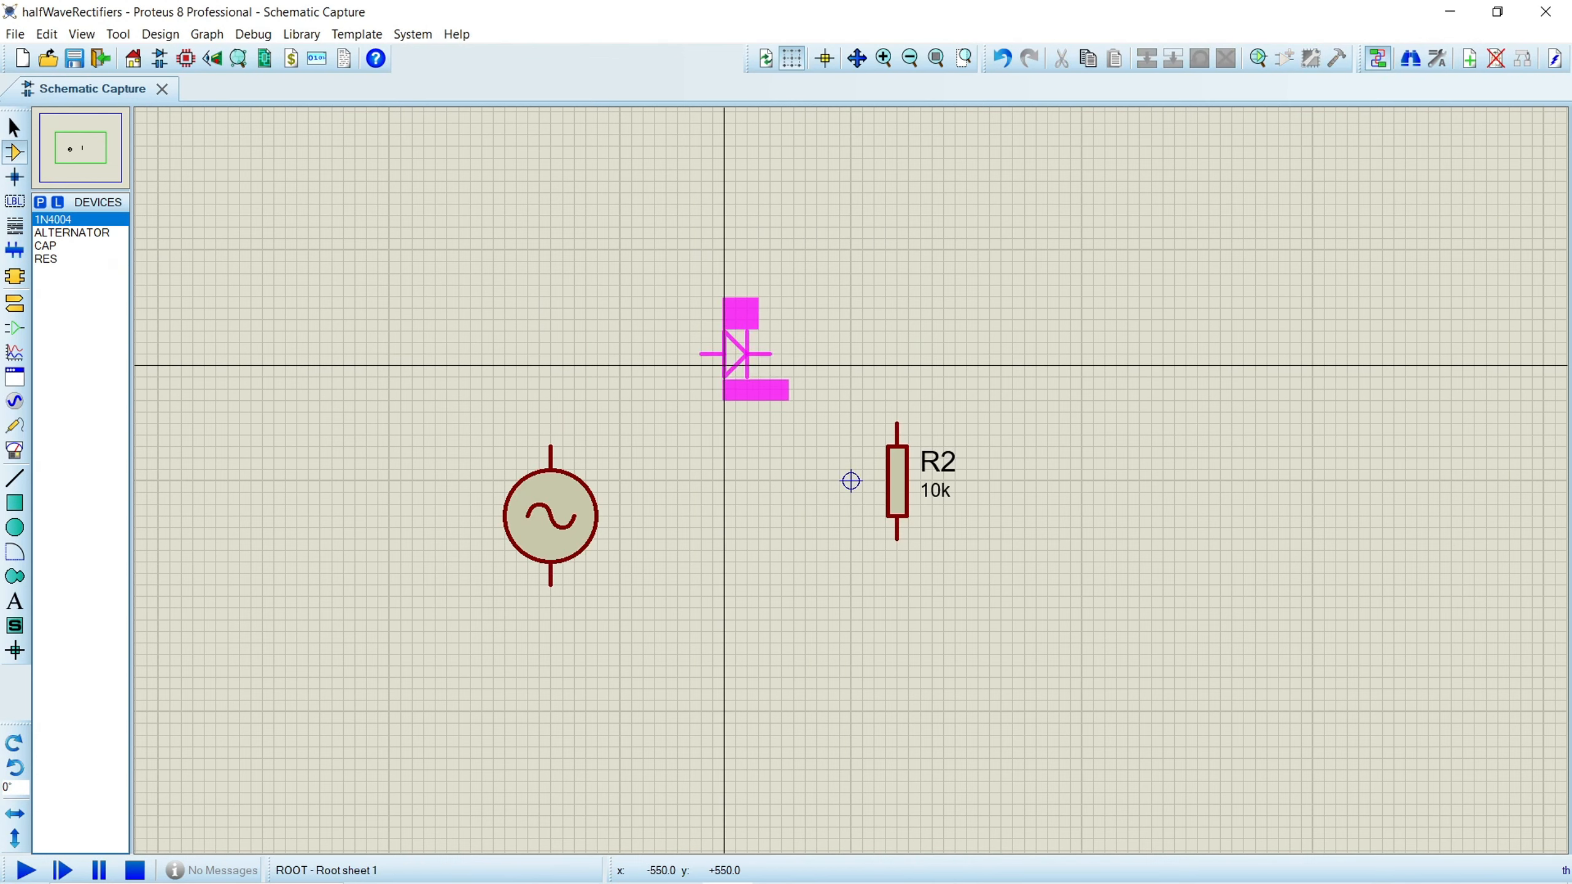
{"action": "left_click", "coordinate": [687, 366]}
- Wire the alternator, diode D1 and resistor R2 into a closed series loop, with the anode of D1 towards the alternator's upper terminal
{"action": "left_click", "coordinate": [551, 447]}
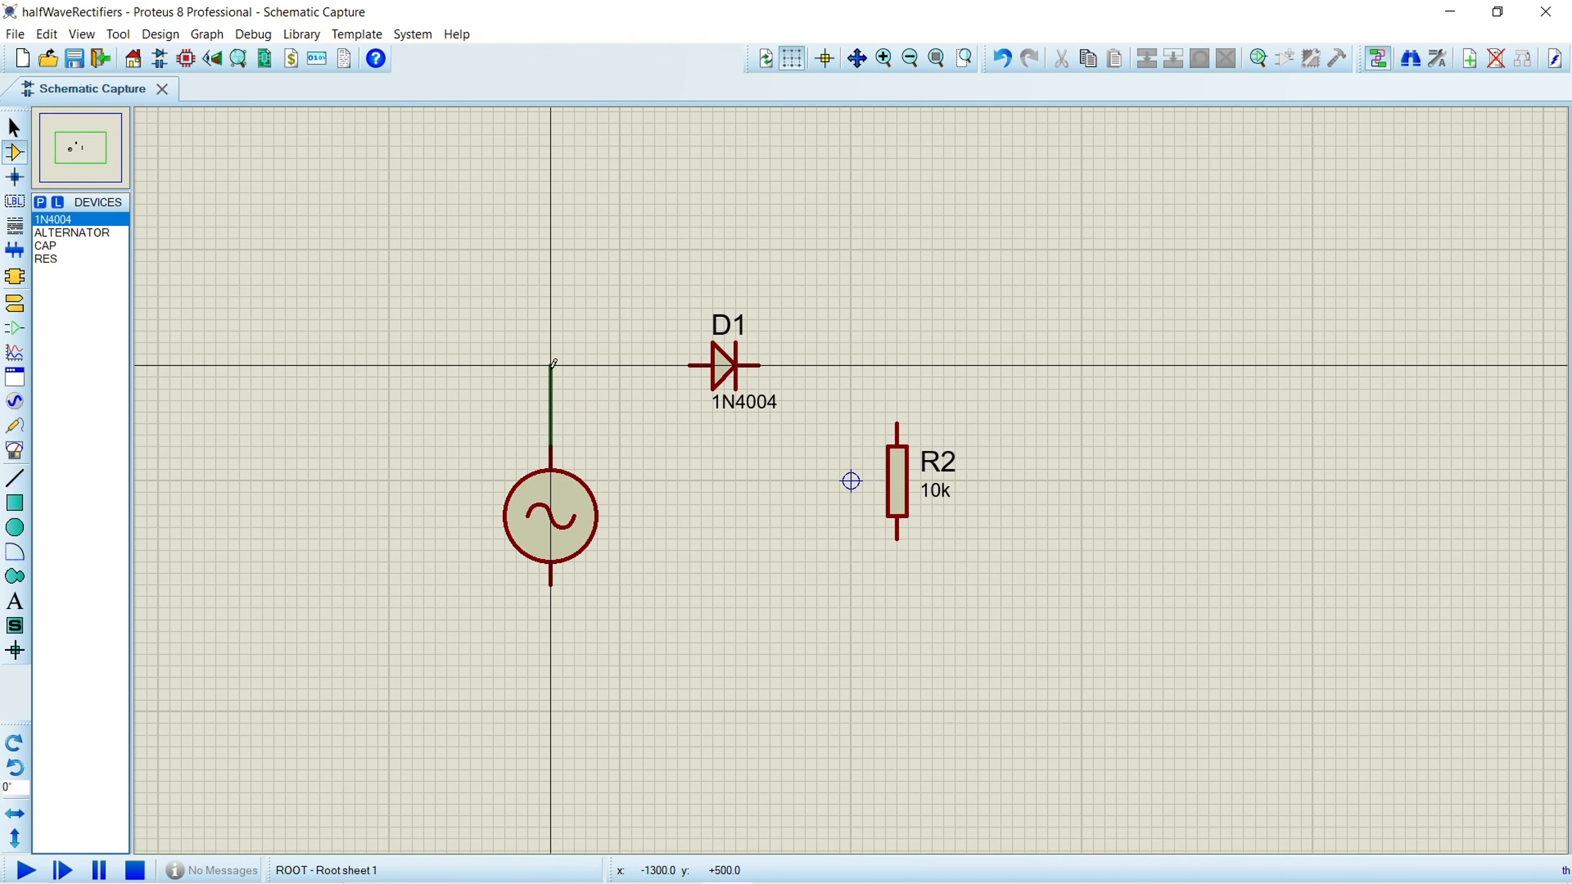
{"action": "left_click", "coordinate": [551, 365]}
{"action": "left_click", "coordinate": [692, 365]}
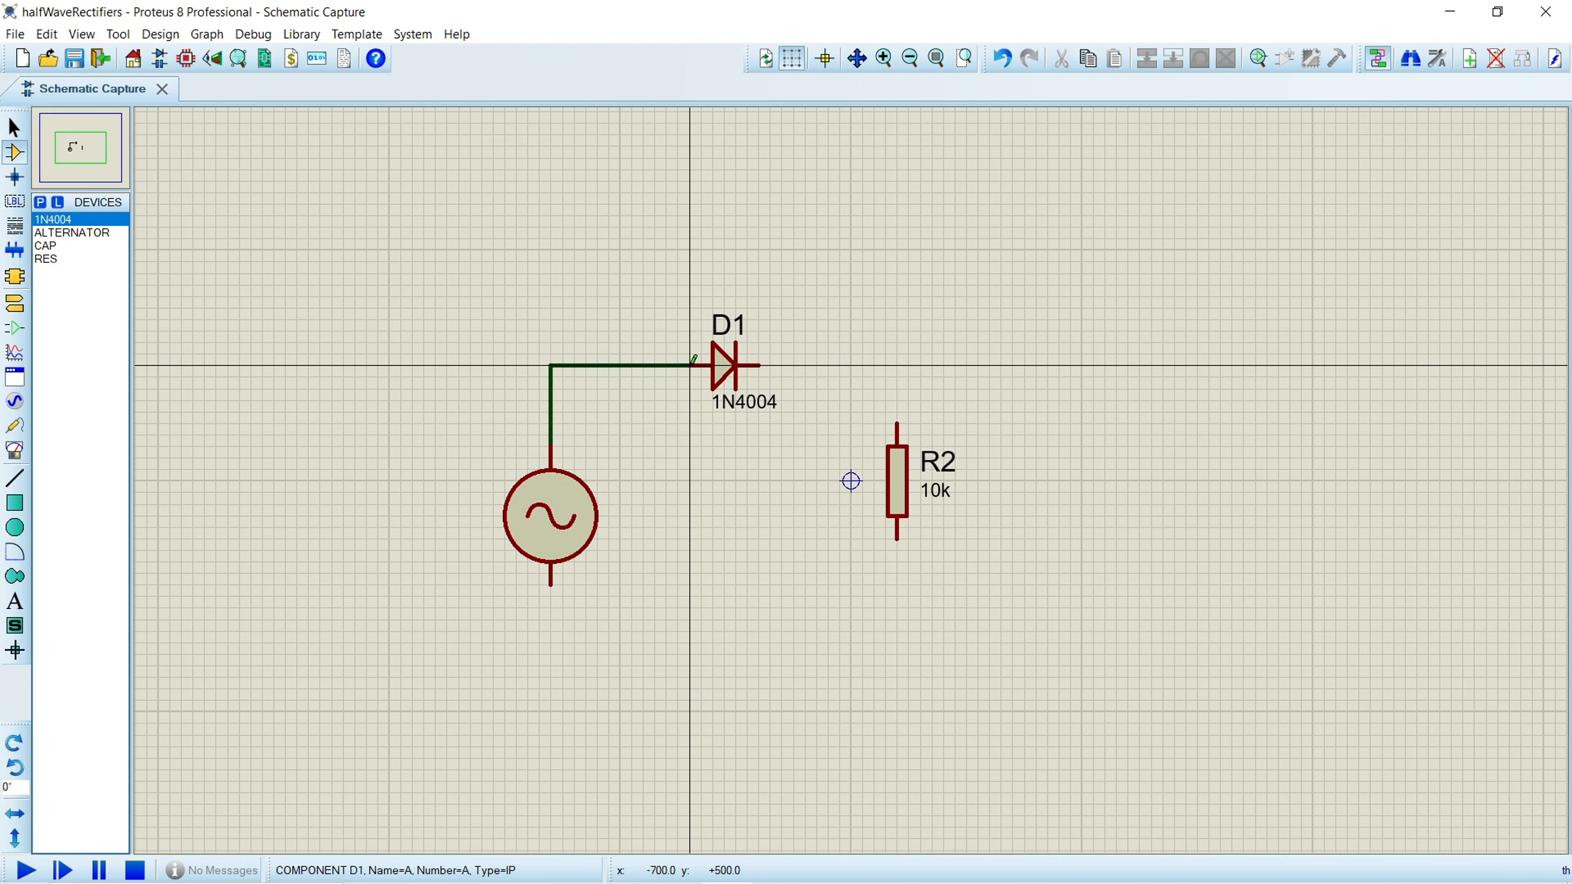
{"action": "left_click", "coordinate": [759, 365]}
{"action": "left_click", "coordinate": [897, 424]}
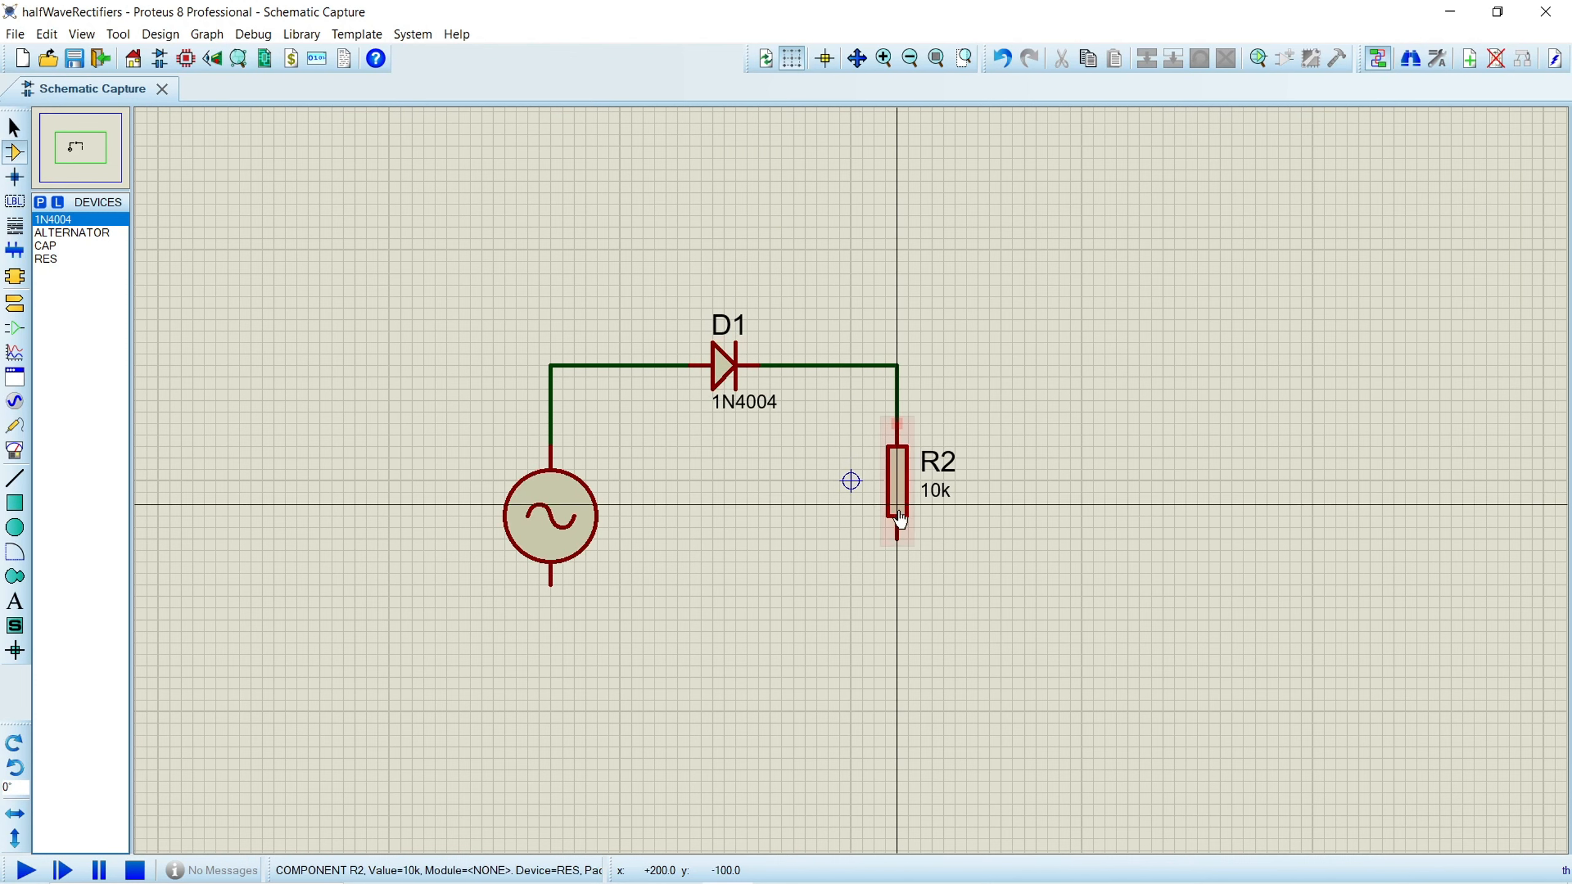
{"action": "left_click", "coordinate": [898, 536]}
{"action": "left_click", "coordinate": [897, 642]}
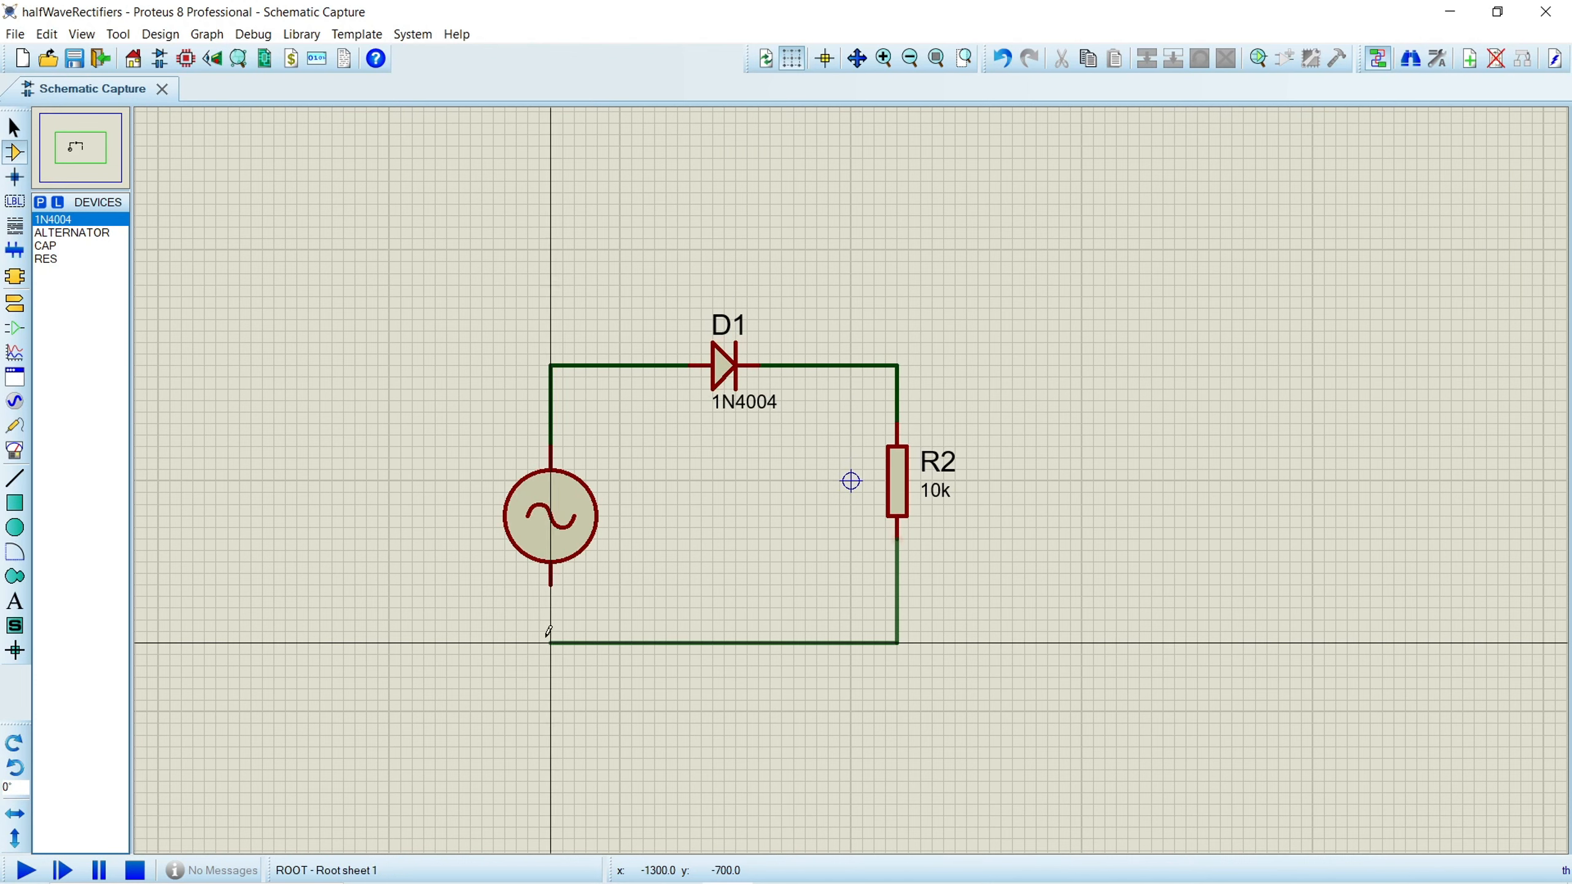
{"action": "left_click", "coordinate": [551, 582]}
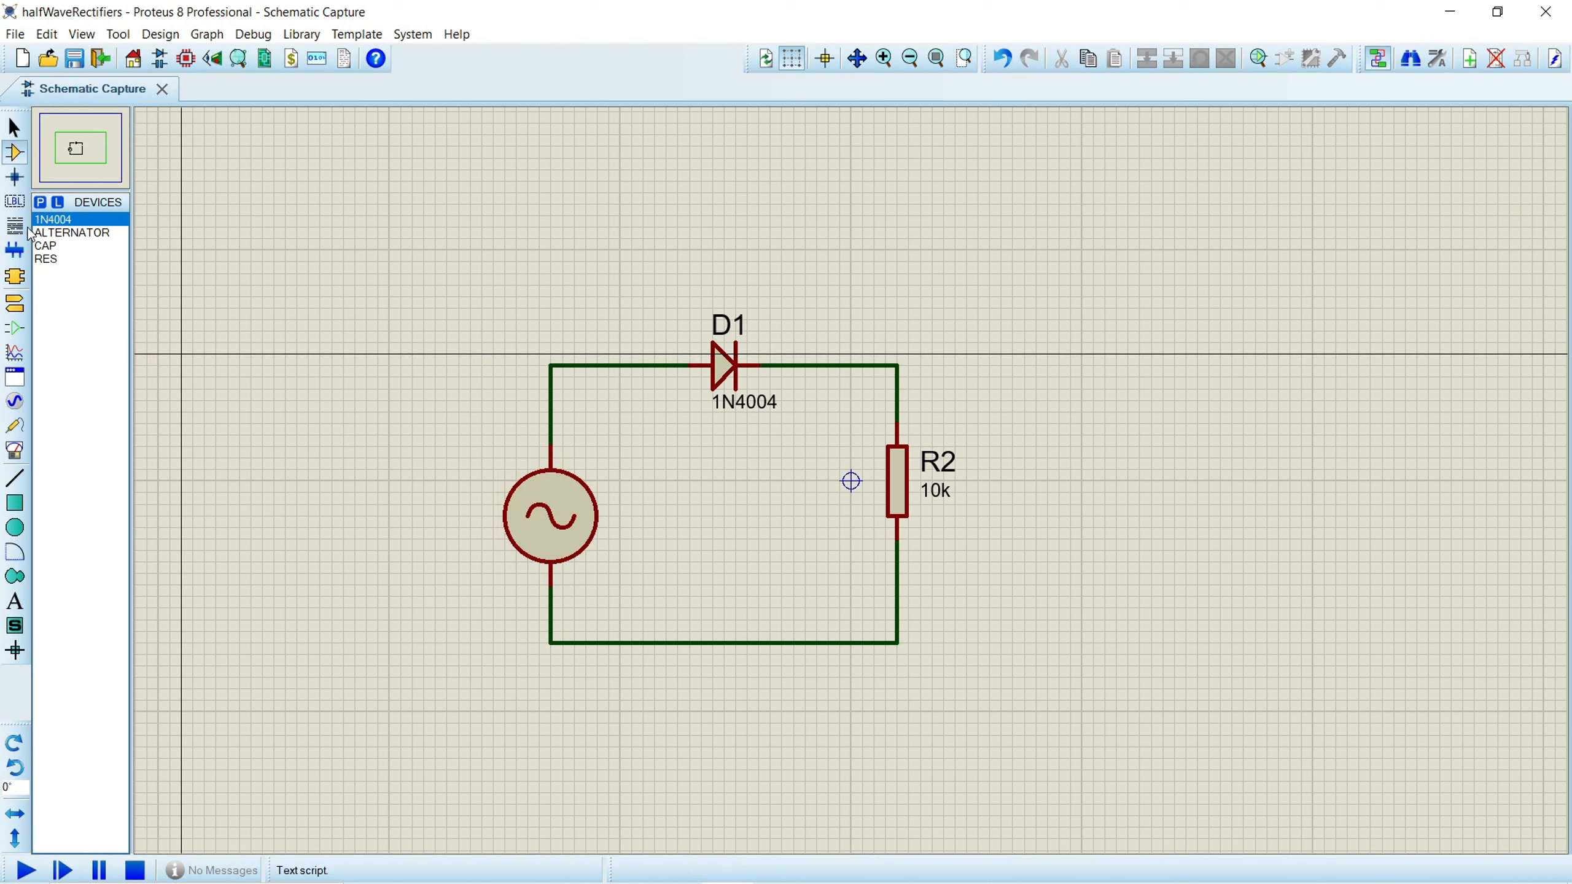
- Place a ground terminal below the alternator, connected to the lower corner of the loop
{"action": "left_click", "coordinate": [23, 307]}
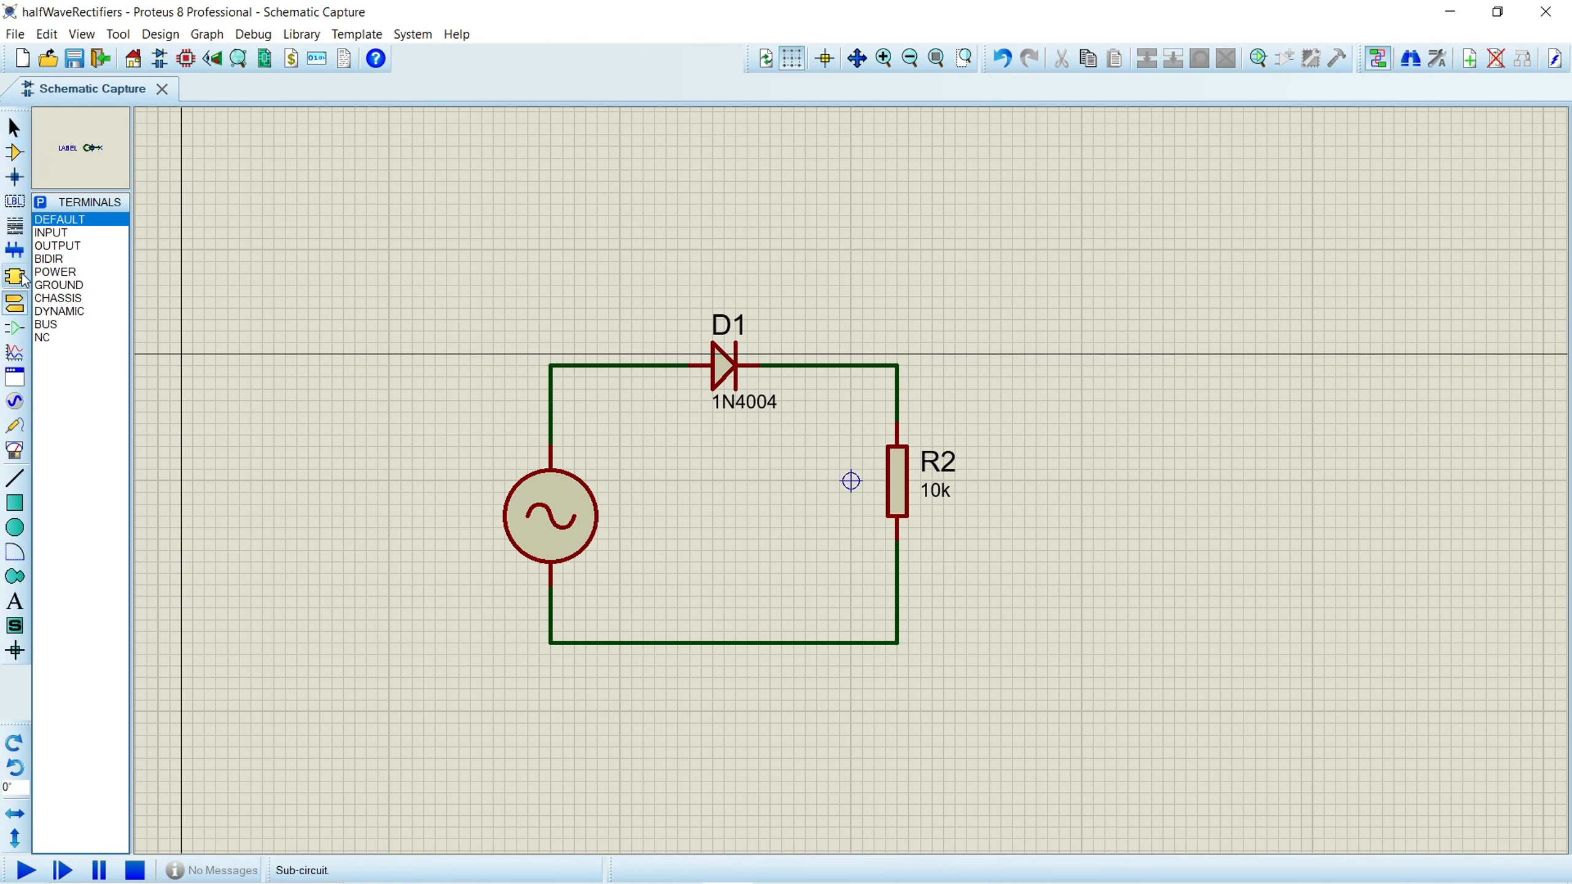
{"action": "left_click", "coordinate": [69, 286]}
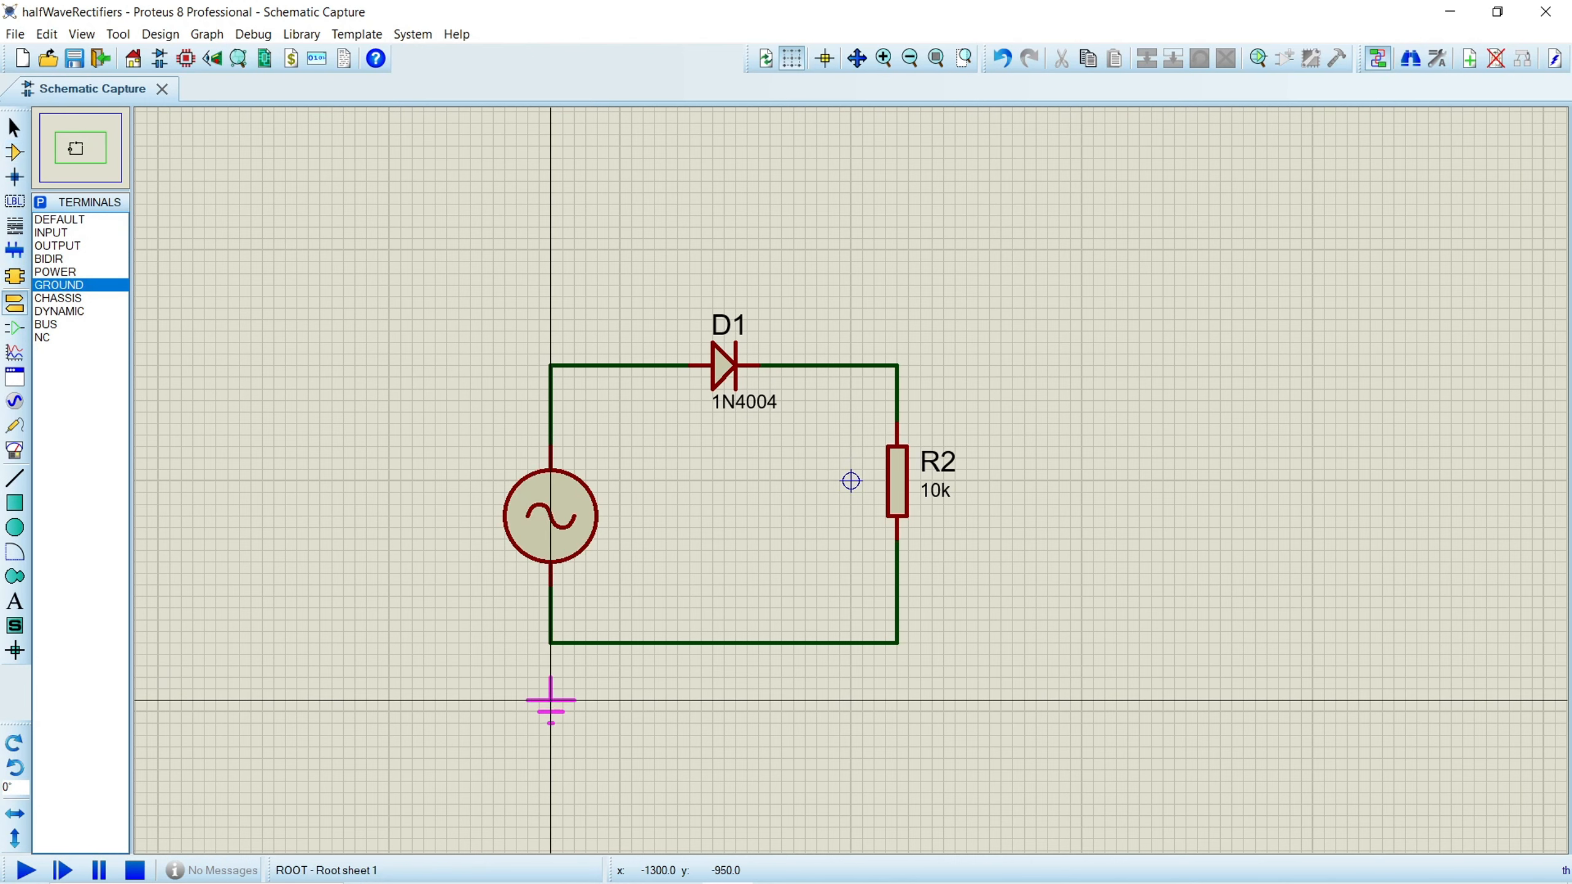
{"action": "left_click", "coordinate": [551, 681]}
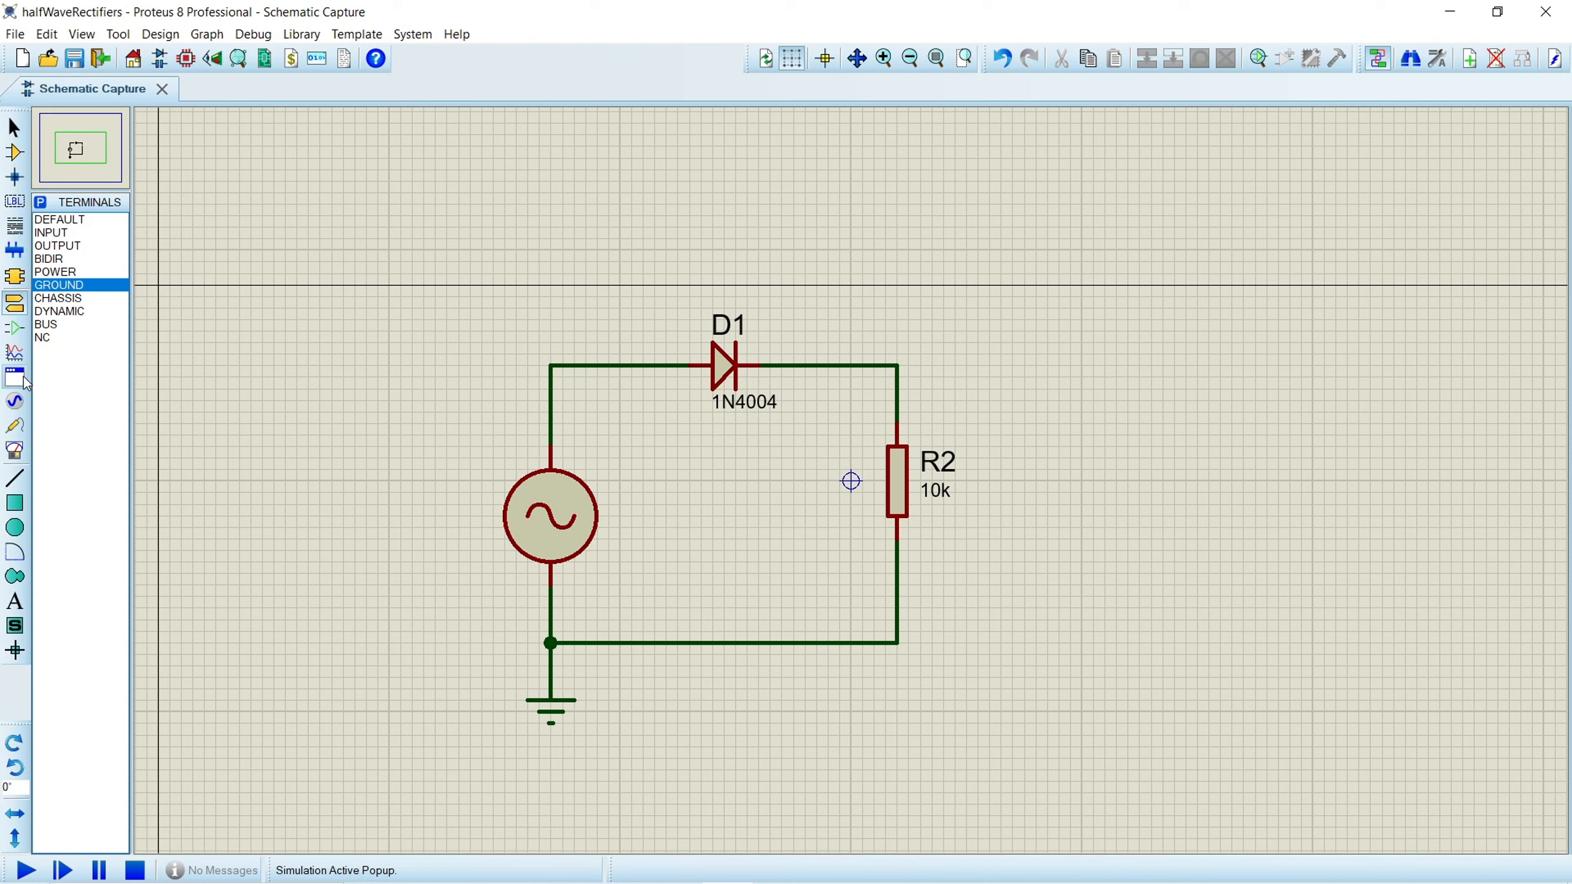
- Place an oscilloscope beside the circuit, wiring channel A to the alternator–diode junction and channel B to the diode–resistor junction
{"action": "left_click", "coordinate": [14, 457]}
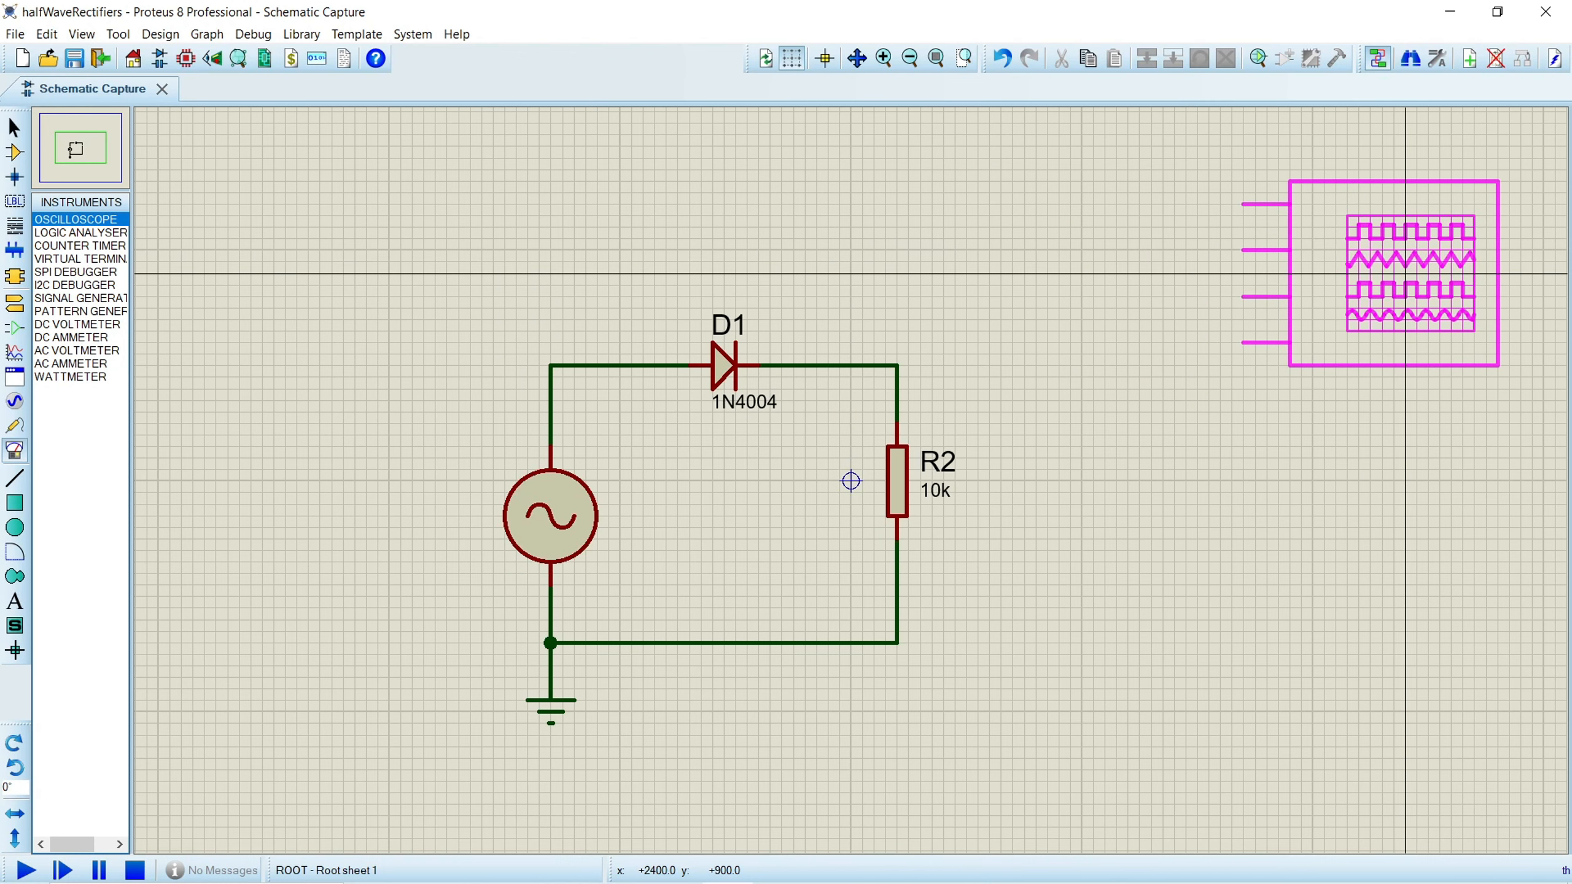
{"action": "left_click", "coordinate": [1416, 273]}
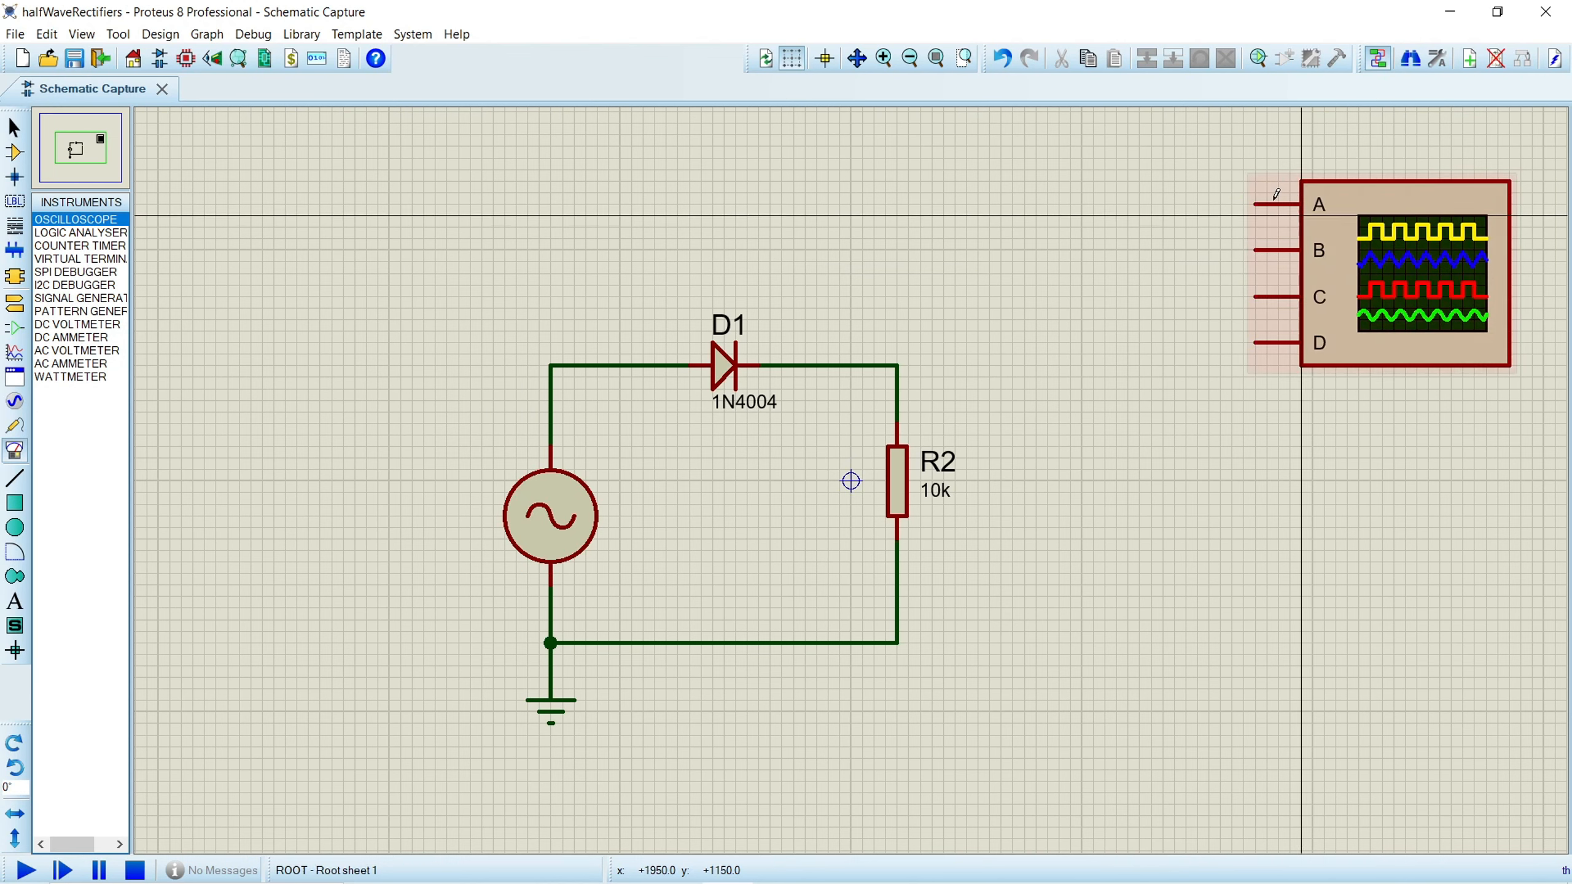
{"action": "left_click", "coordinate": [1256, 204]}
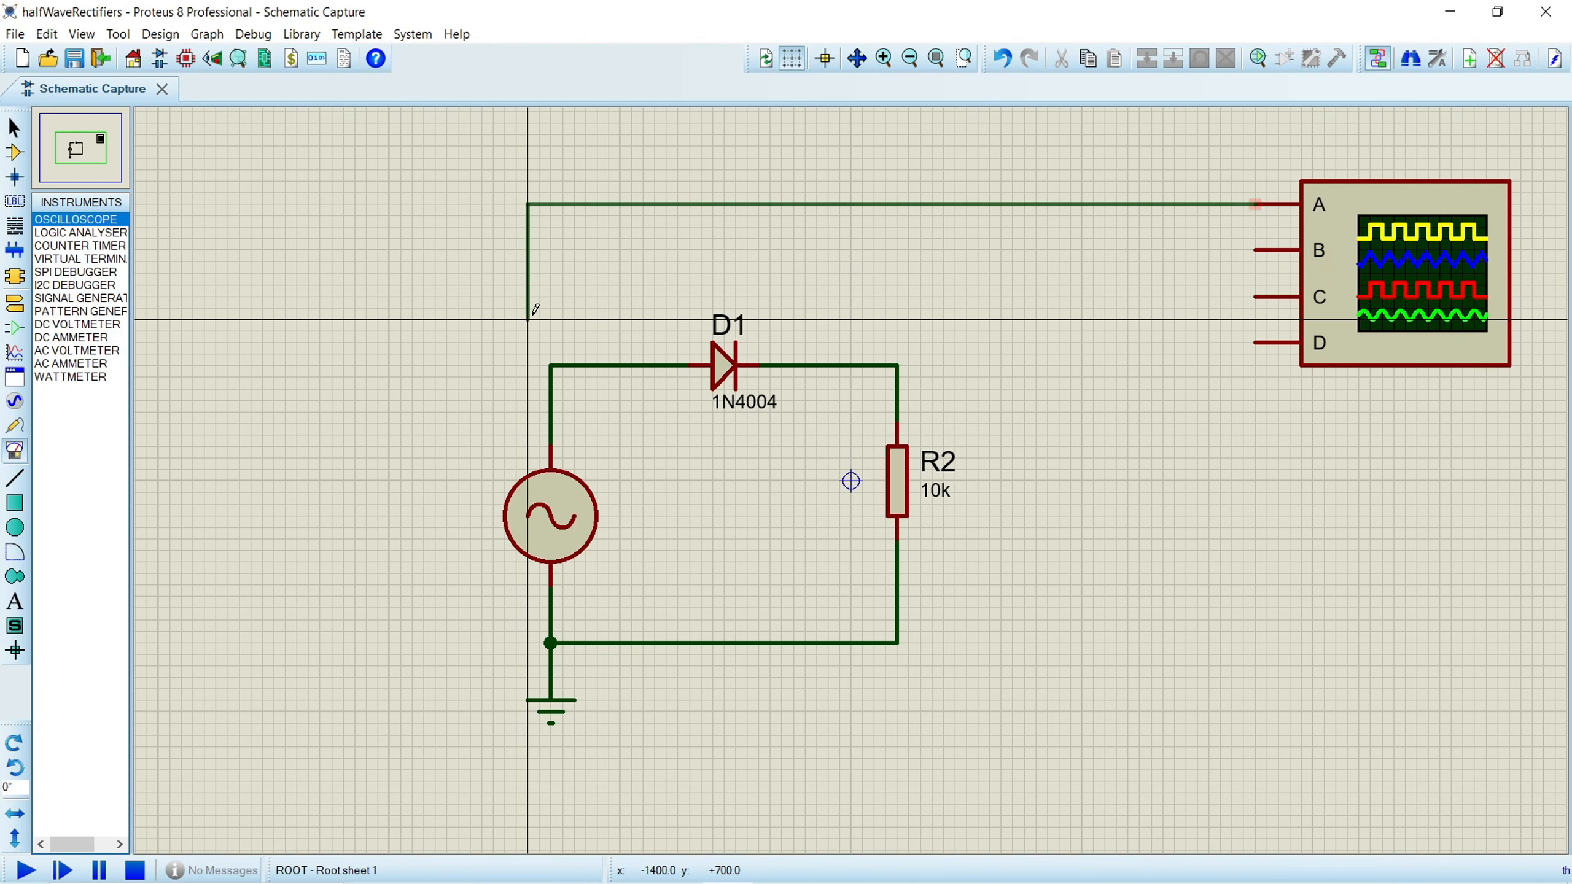
{"action": "left_click", "coordinate": [550, 366]}
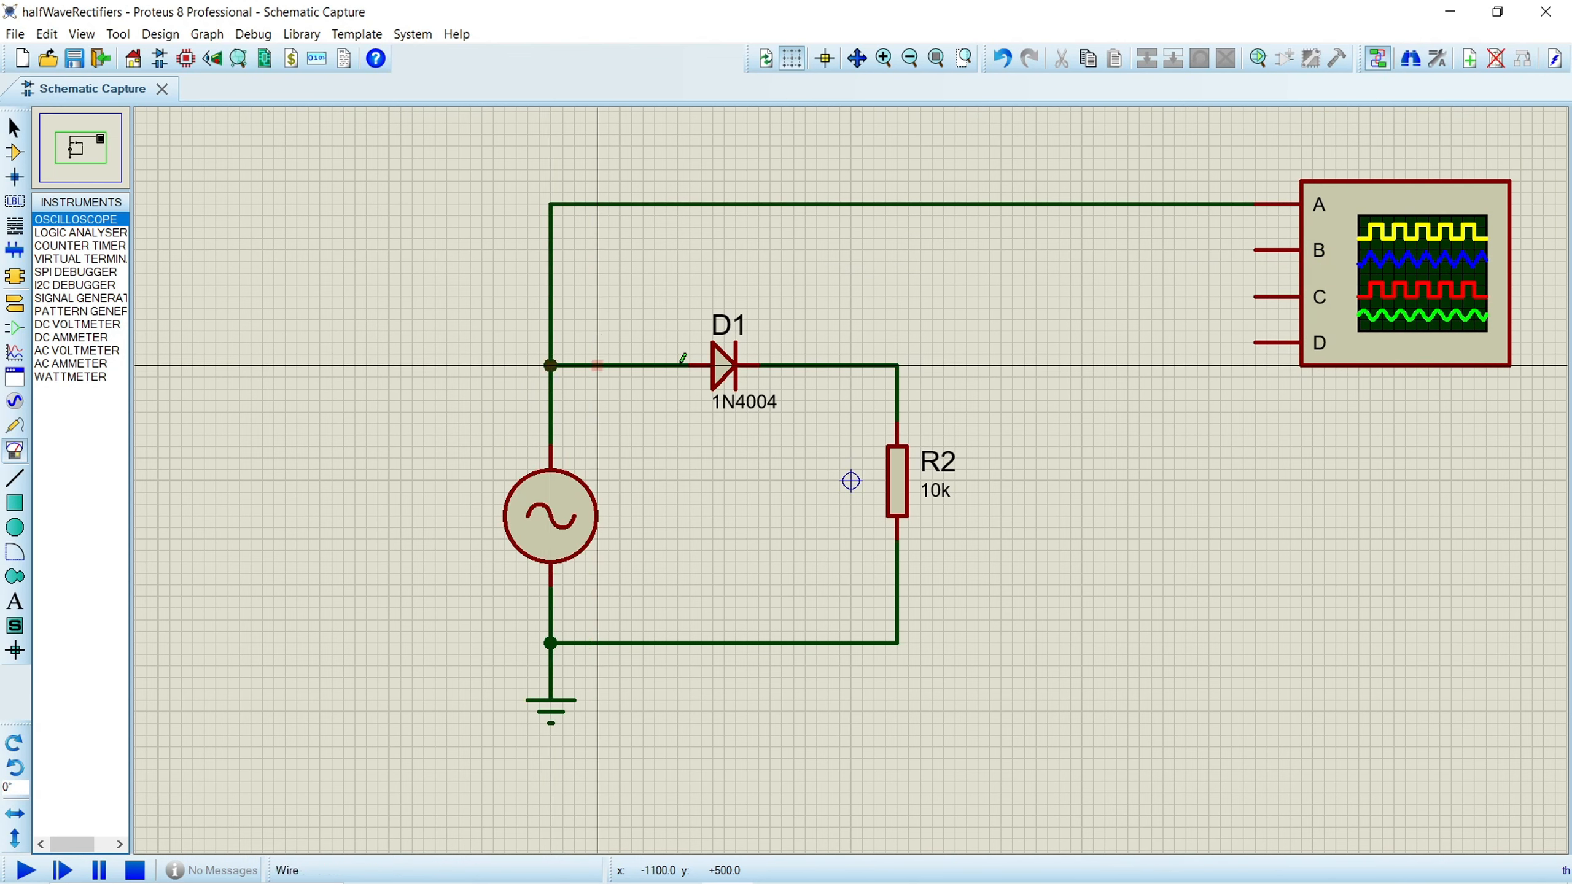
{"action": "left_click", "coordinate": [897, 366]}
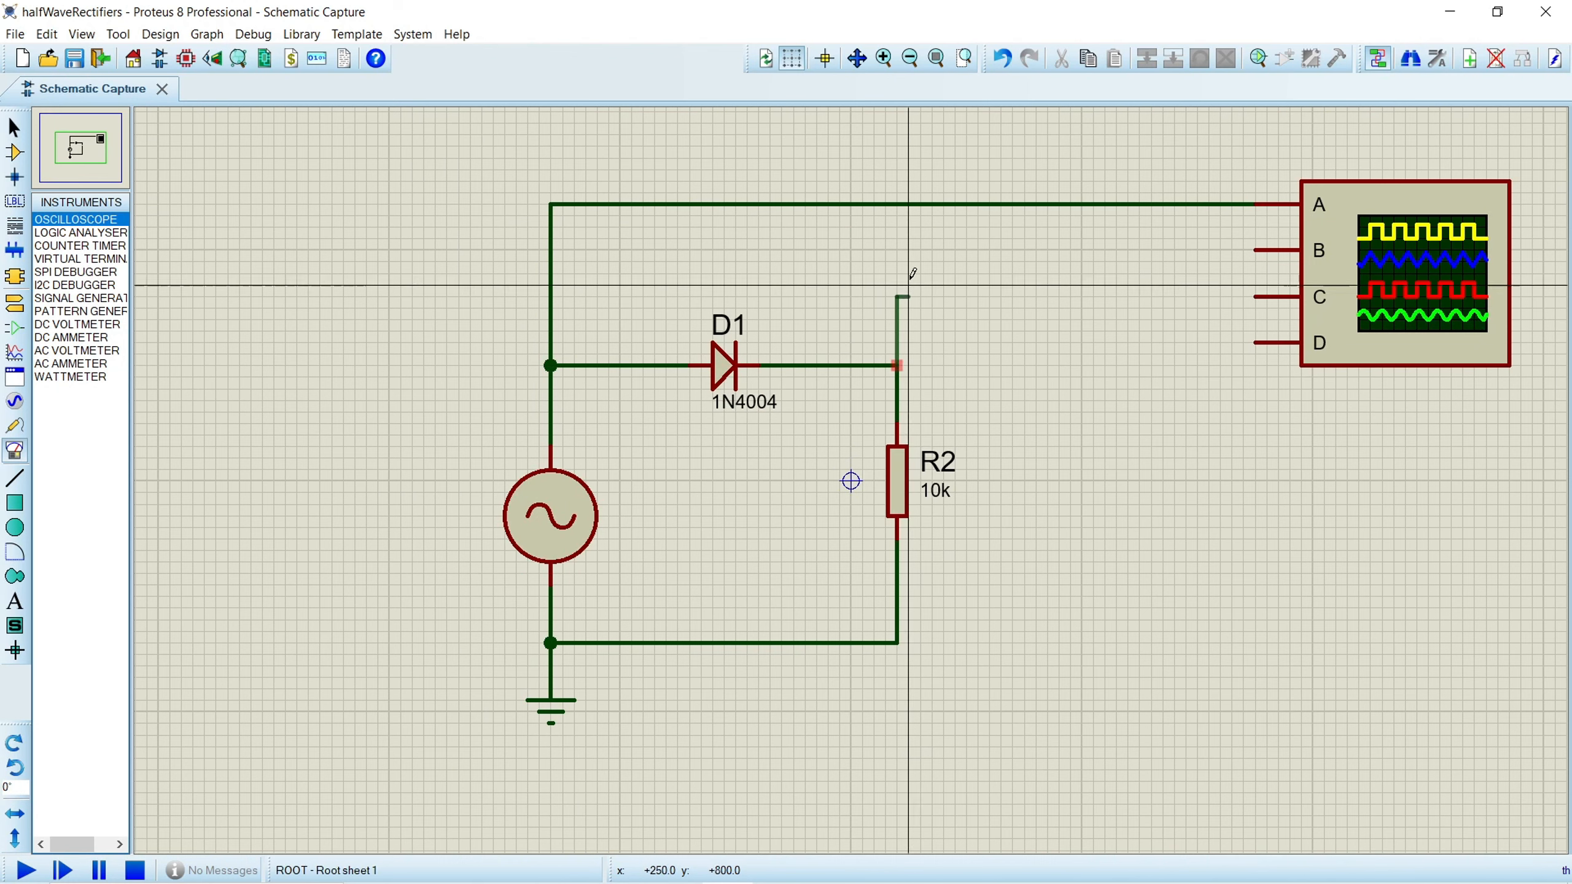
{"action": "left_click", "coordinate": [1255, 249]}
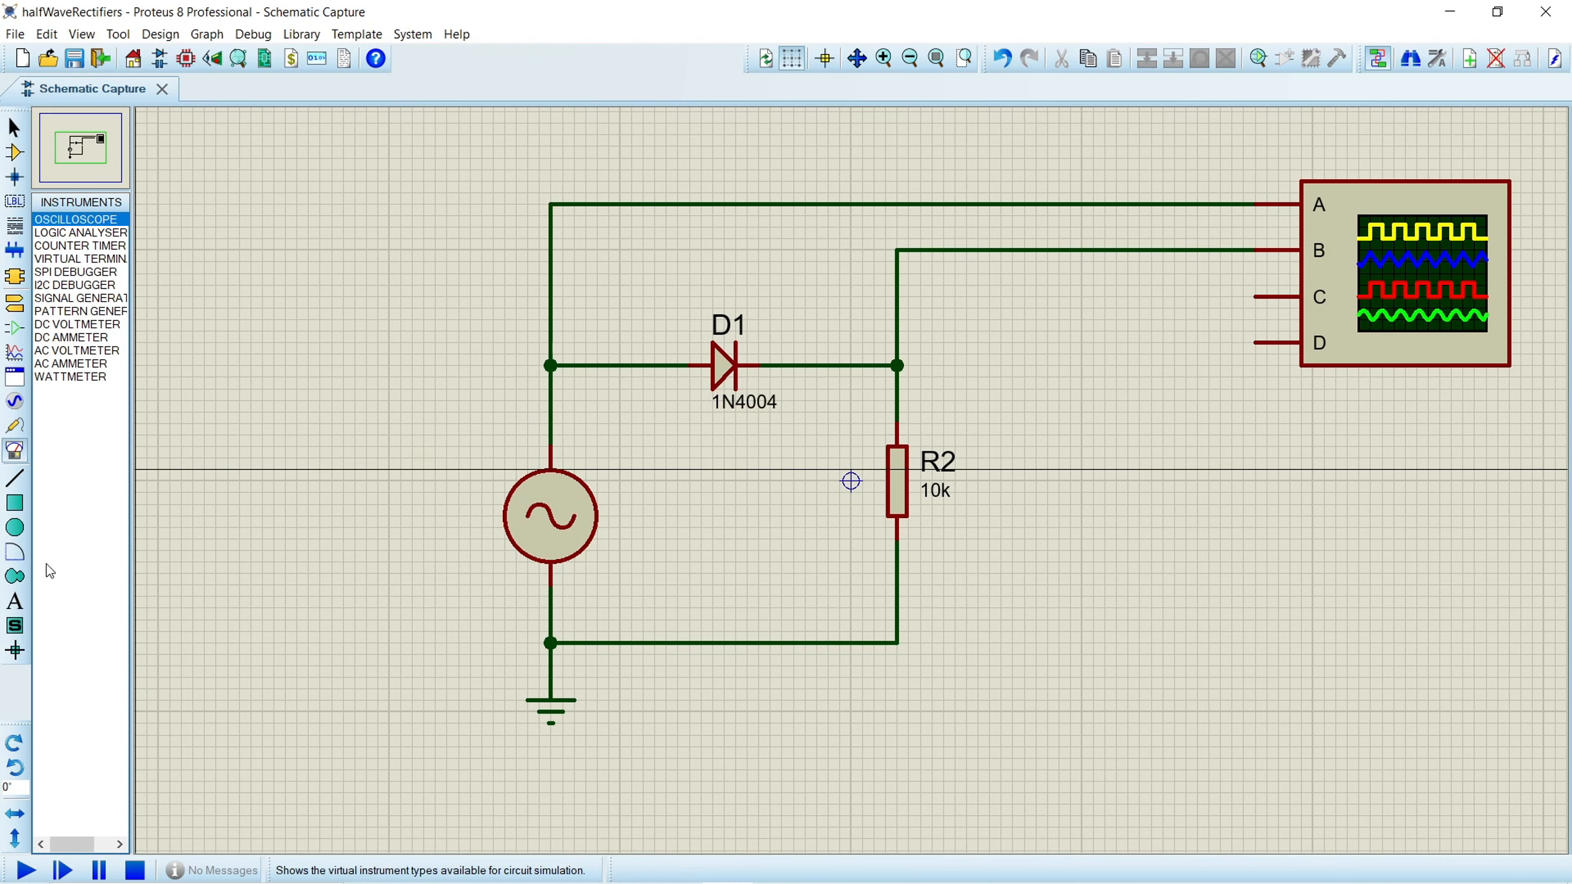
- Run the simulation and set the oscilloscope's horizontal timebase to 0.2 and its horizontal position to 0
{"action": "left_click", "coordinate": [25, 870]}
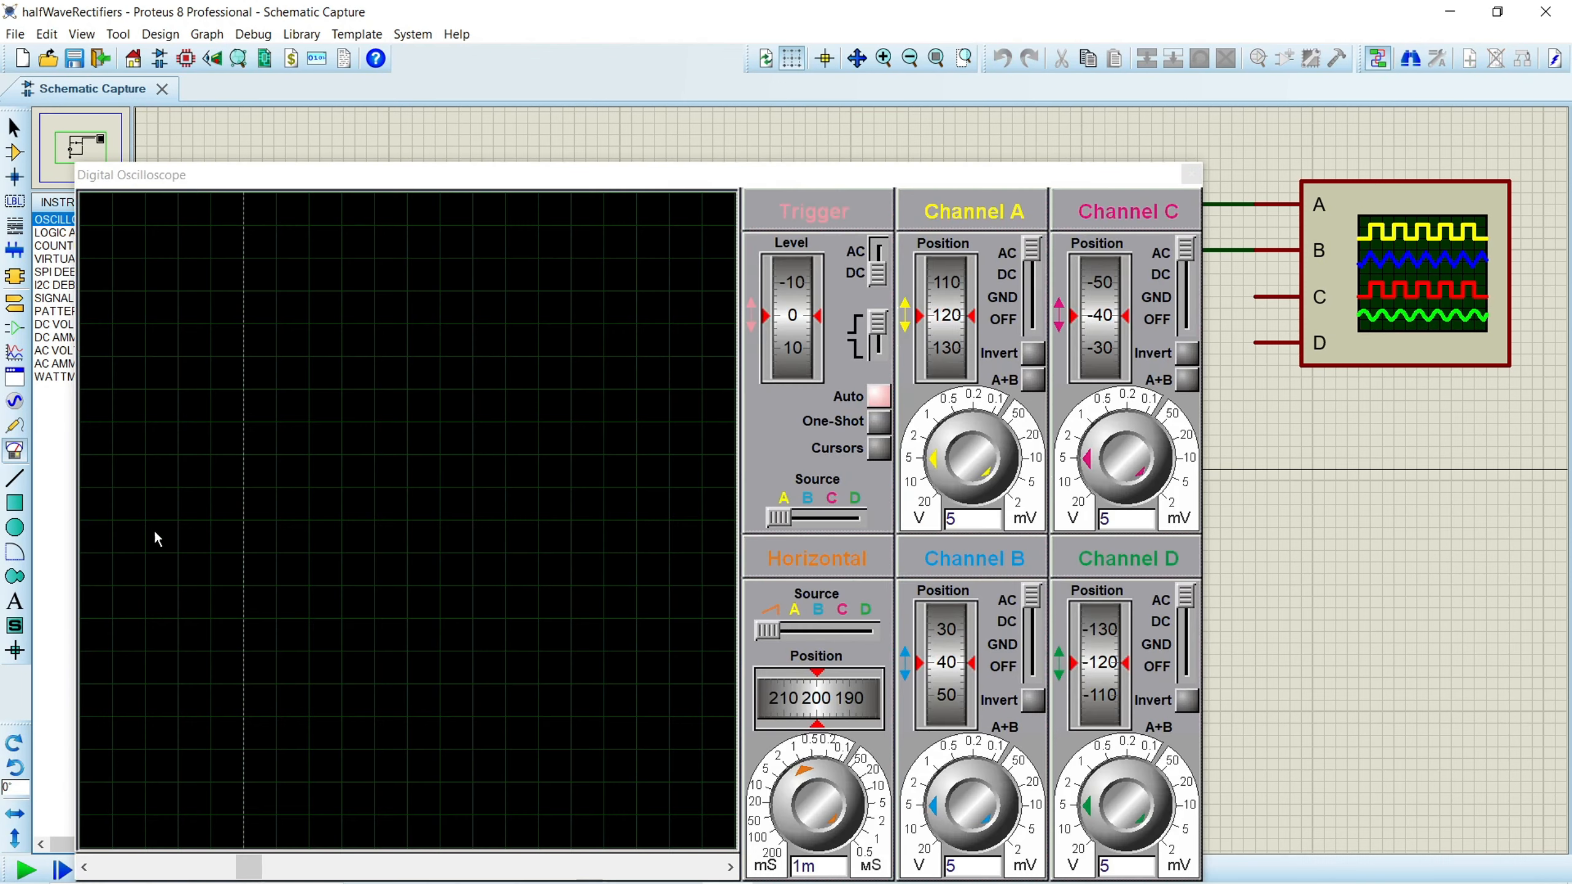
{"action": "left_click_drag", "start_coordinate": [603, 175], "coordinate": [752, 166]}
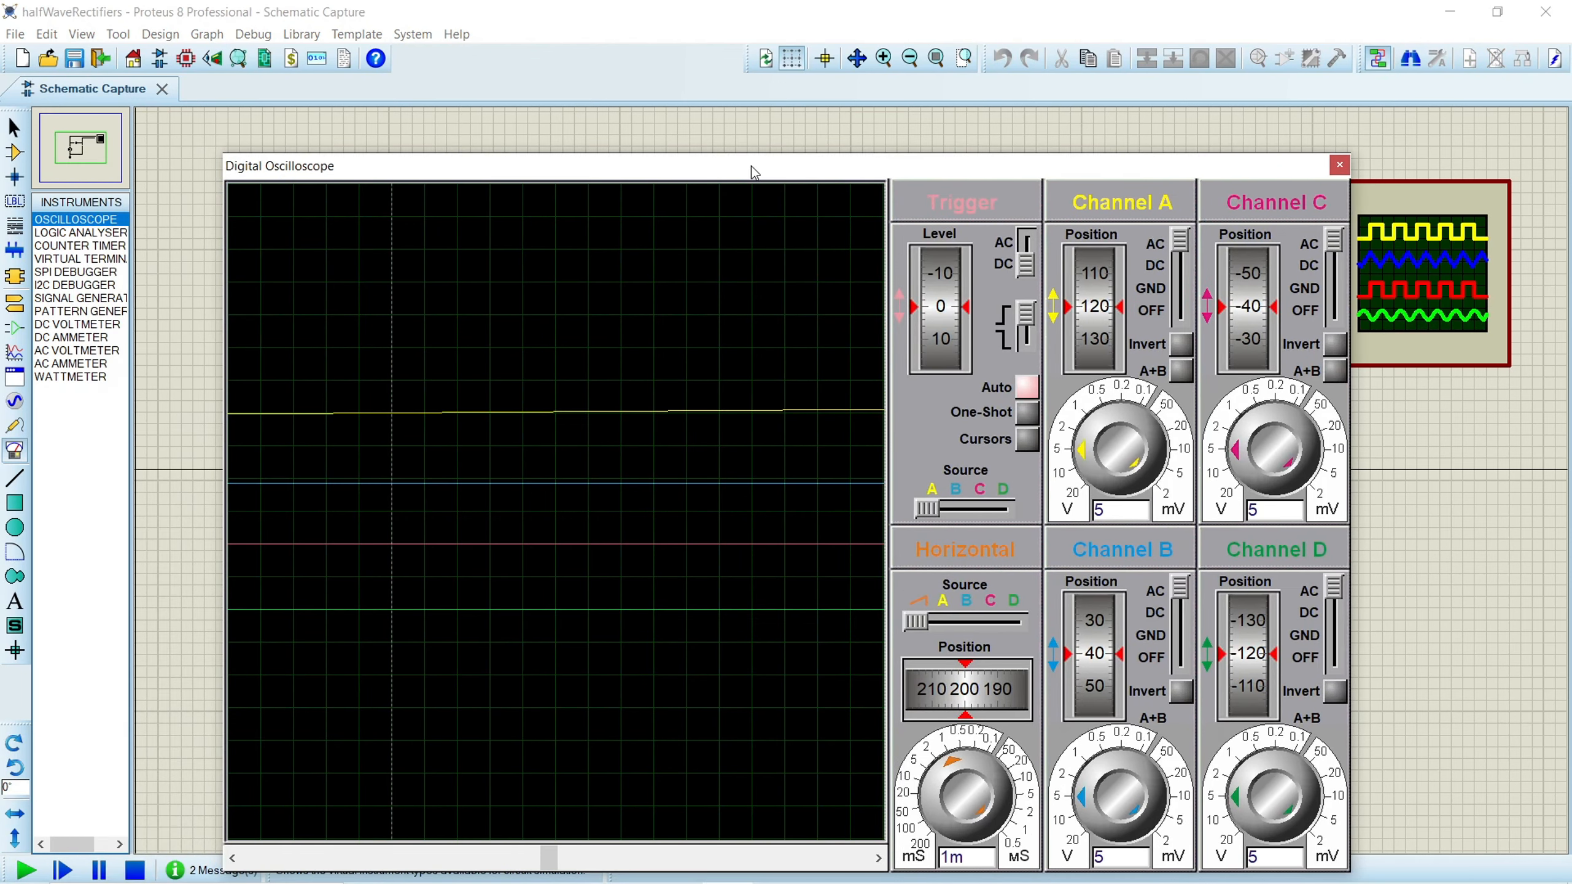
{"action": "scroll", "coordinate": [459, 486], "scroll_direction": "down", "scroll_amount": 7}
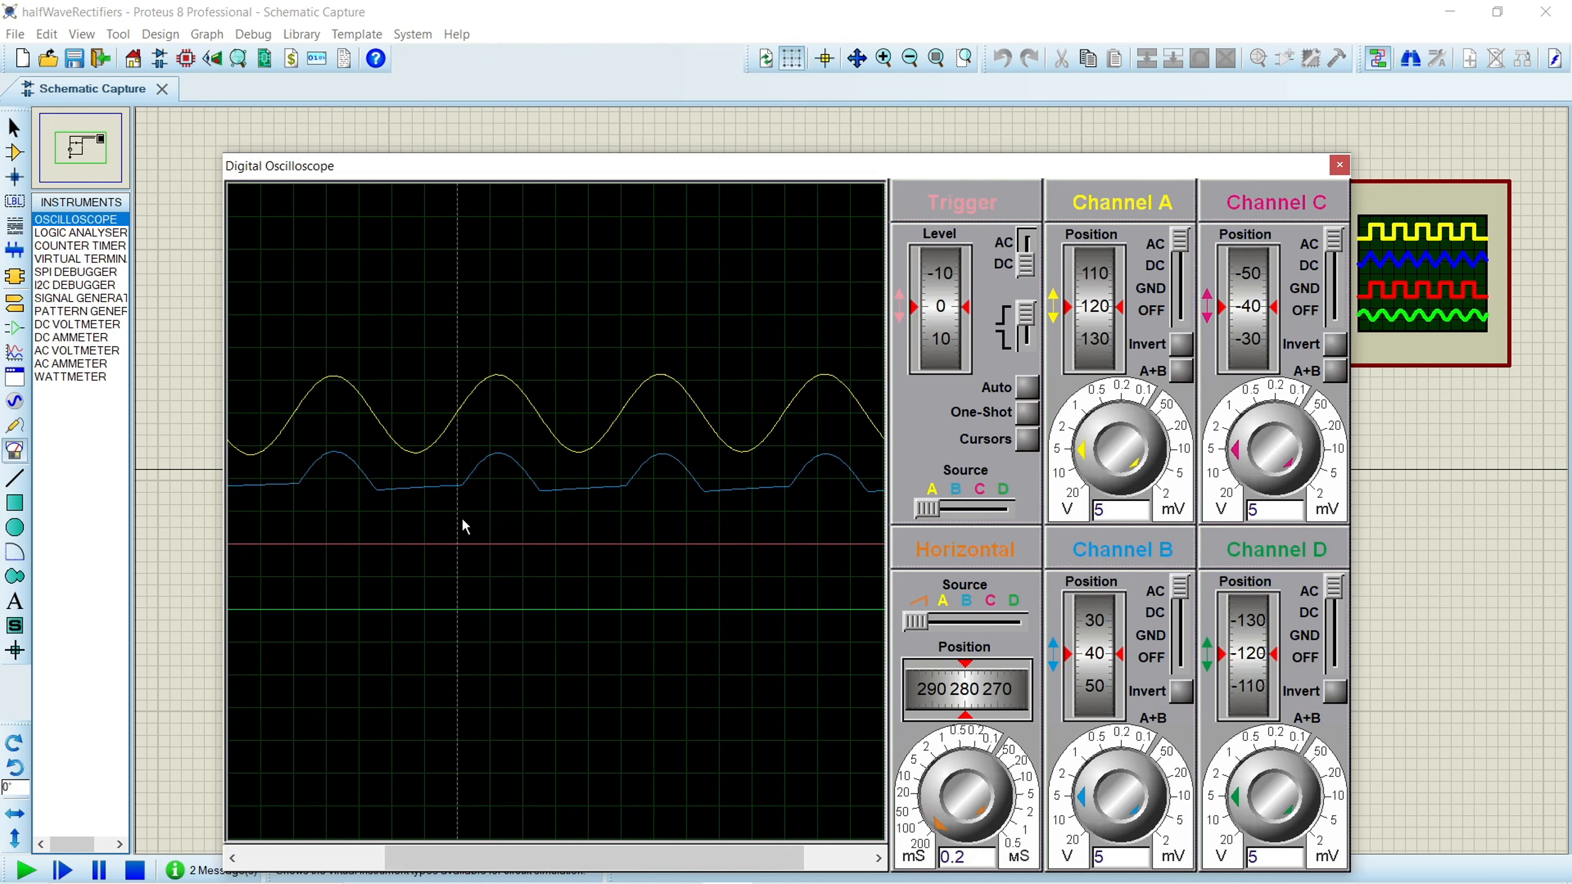
{"action": "left_click_drag", "start_coordinate": [537, 857], "coordinate": [524, 856]}
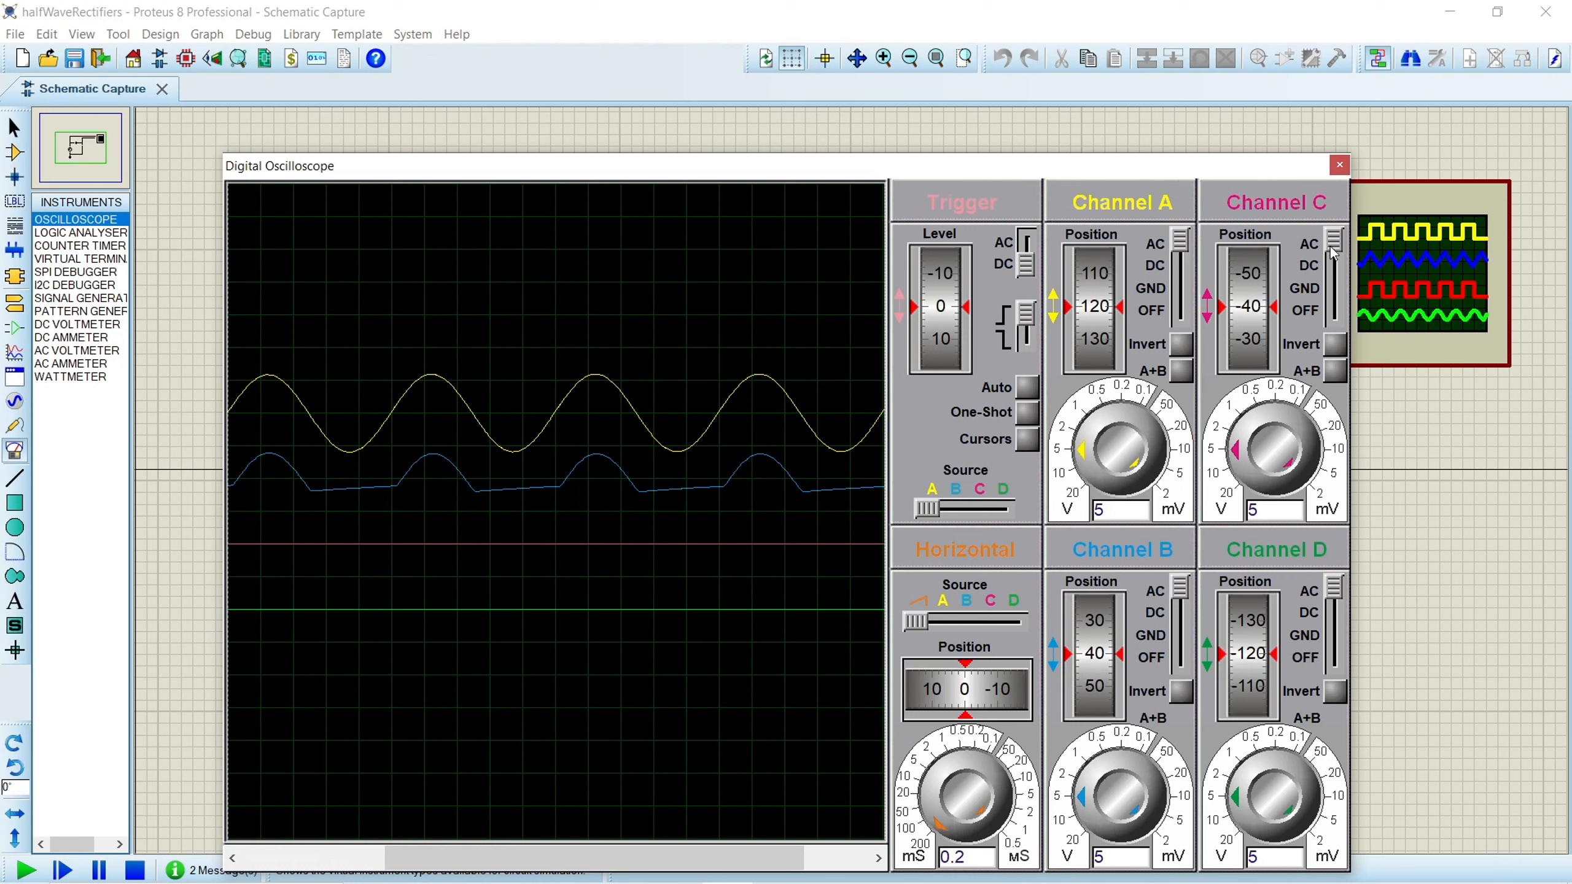
- Switch off oscilloscope channels C and D, and set the vertical positions of channels A and B to 0
{"action": "left_click_drag", "start_coordinate": [1332, 249], "coordinate": [1334, 313]}
{"action": "left_click_drag", "start_coordinate": [1335, 587], "coordinate": [1338, 678]}
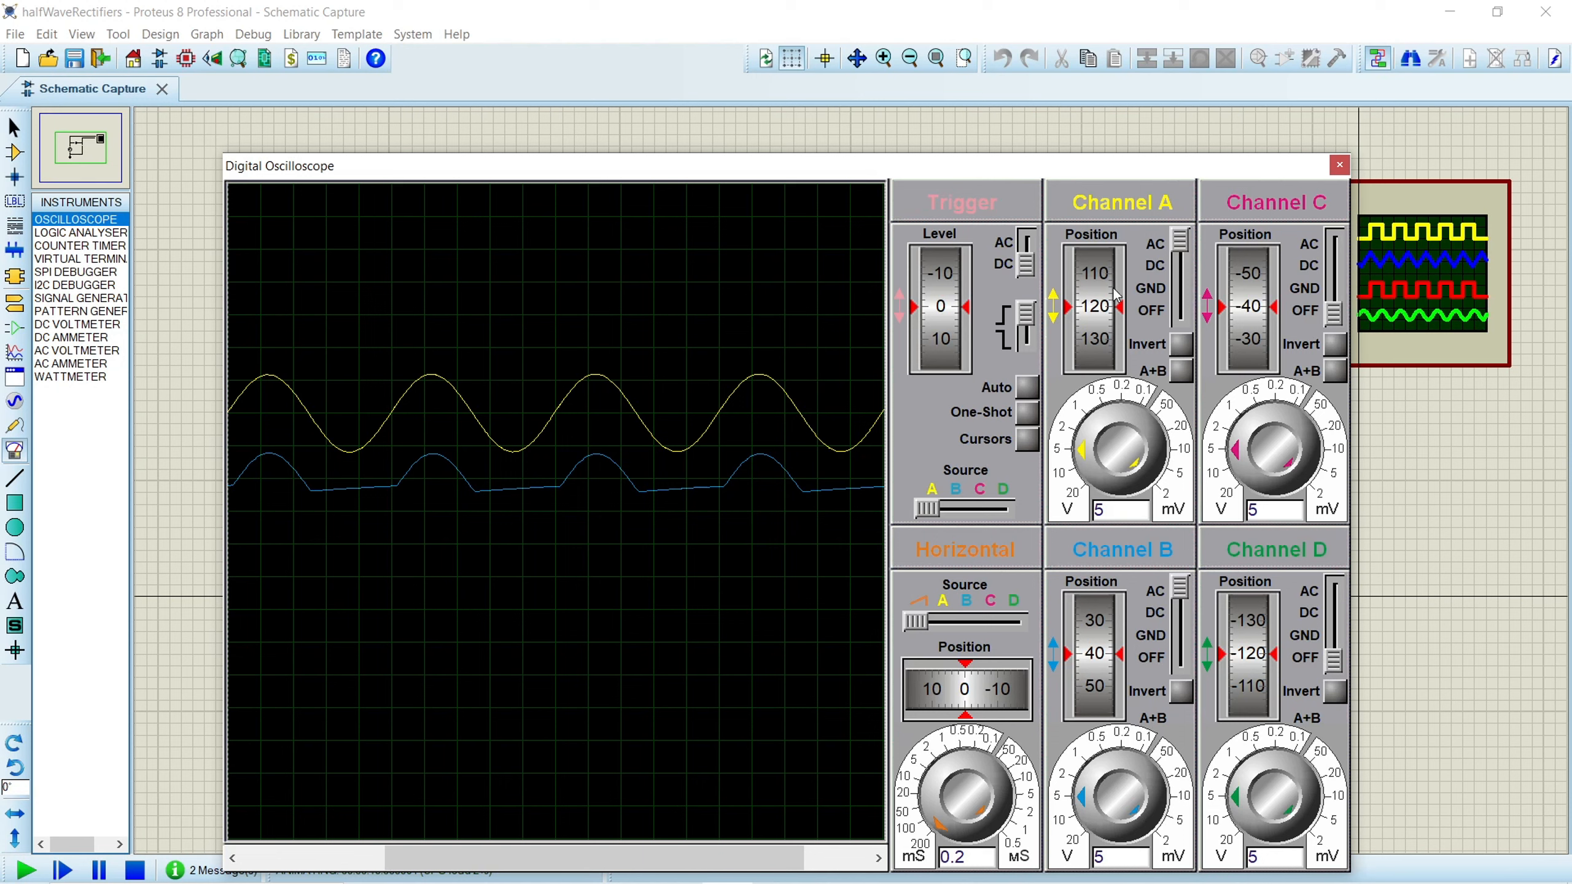
{"action": "mouse_move", "coordinate": [1115, 296]}
{"action": "left_mouse_down"}
{"action": "mouse_move", "coordinate": [1100, 358]}
{"action": "mouse_move", "coordinate": [1097, 346]}
{"action": "left_mouse_up"}
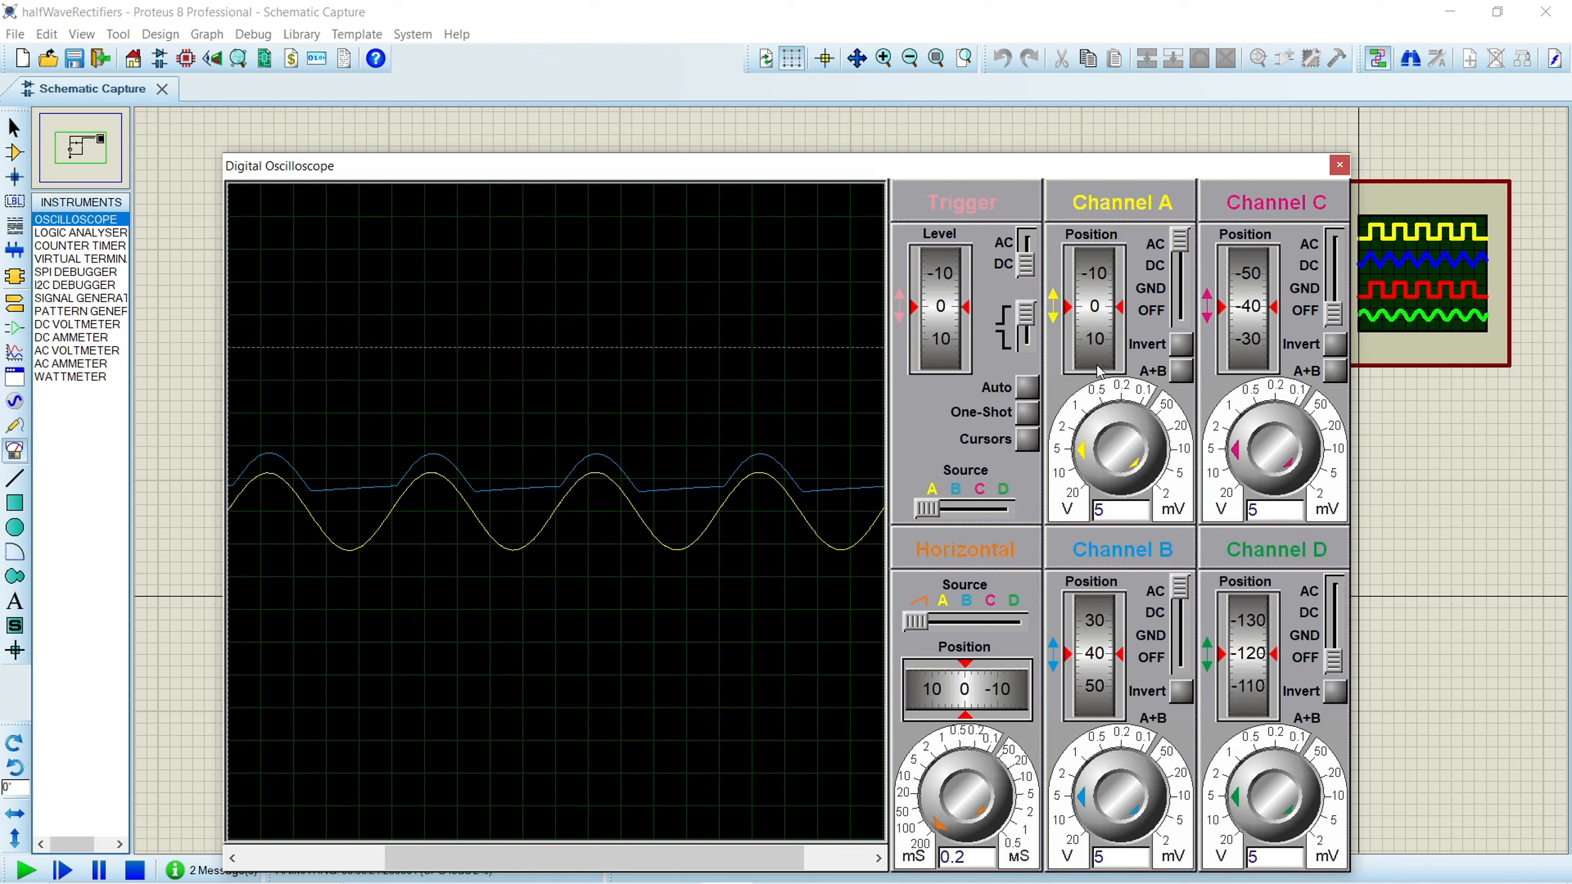
{"action": "left_click_drag", "start_coordinate": [1094, 644], "coordinate": [1094, 673]}
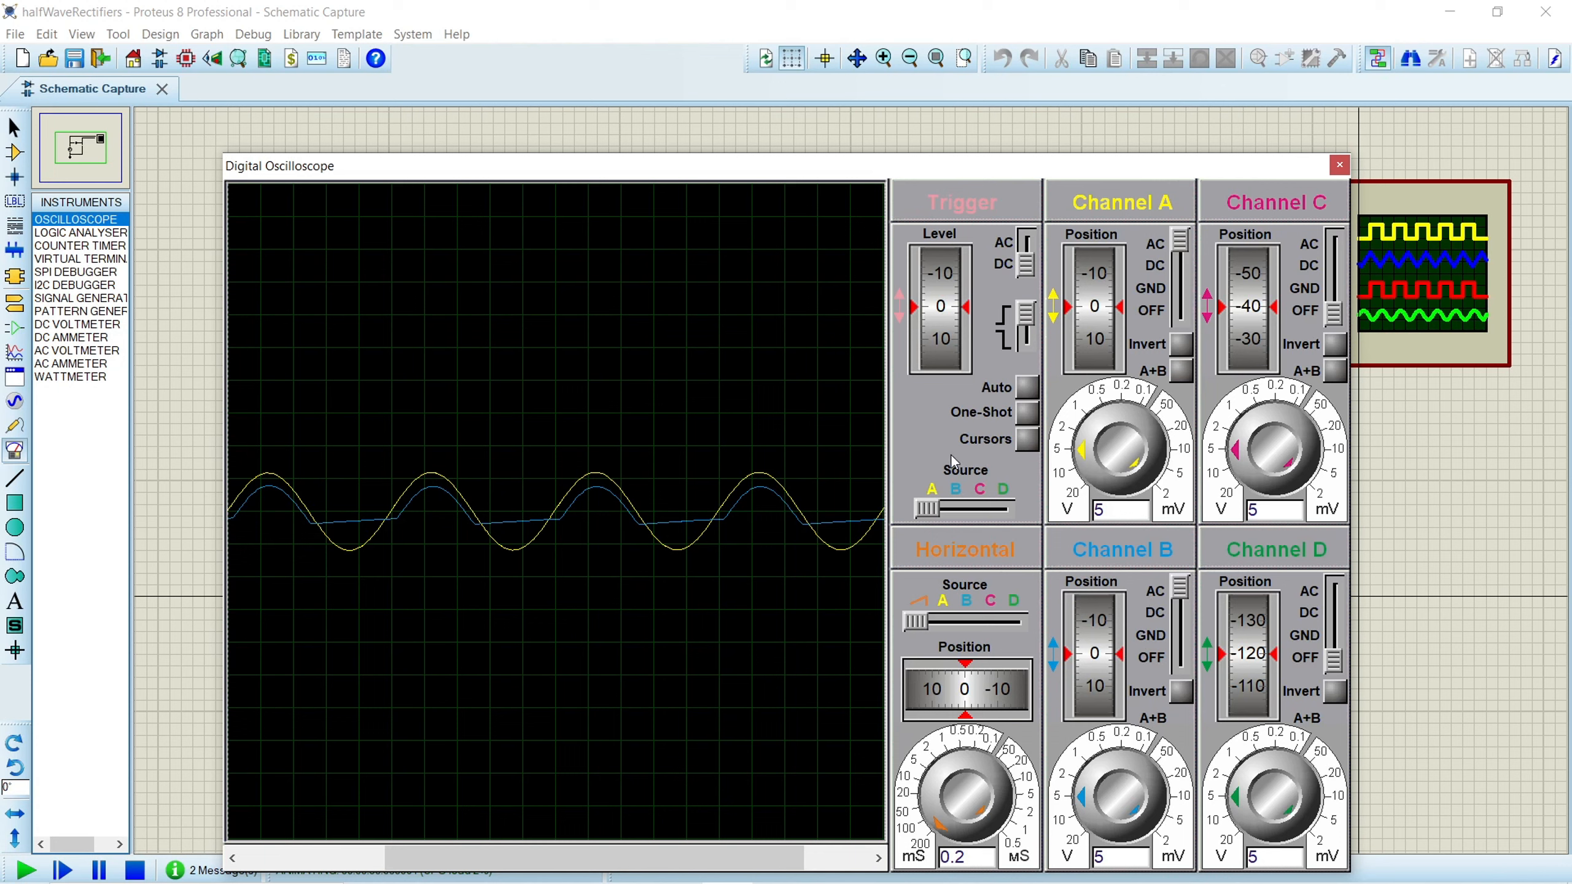
- Turn on the oscilloscope cursors, then close the oscilloscope display and stop the simulation
{"action": "left_click", "coordinate": [1027, 441]}
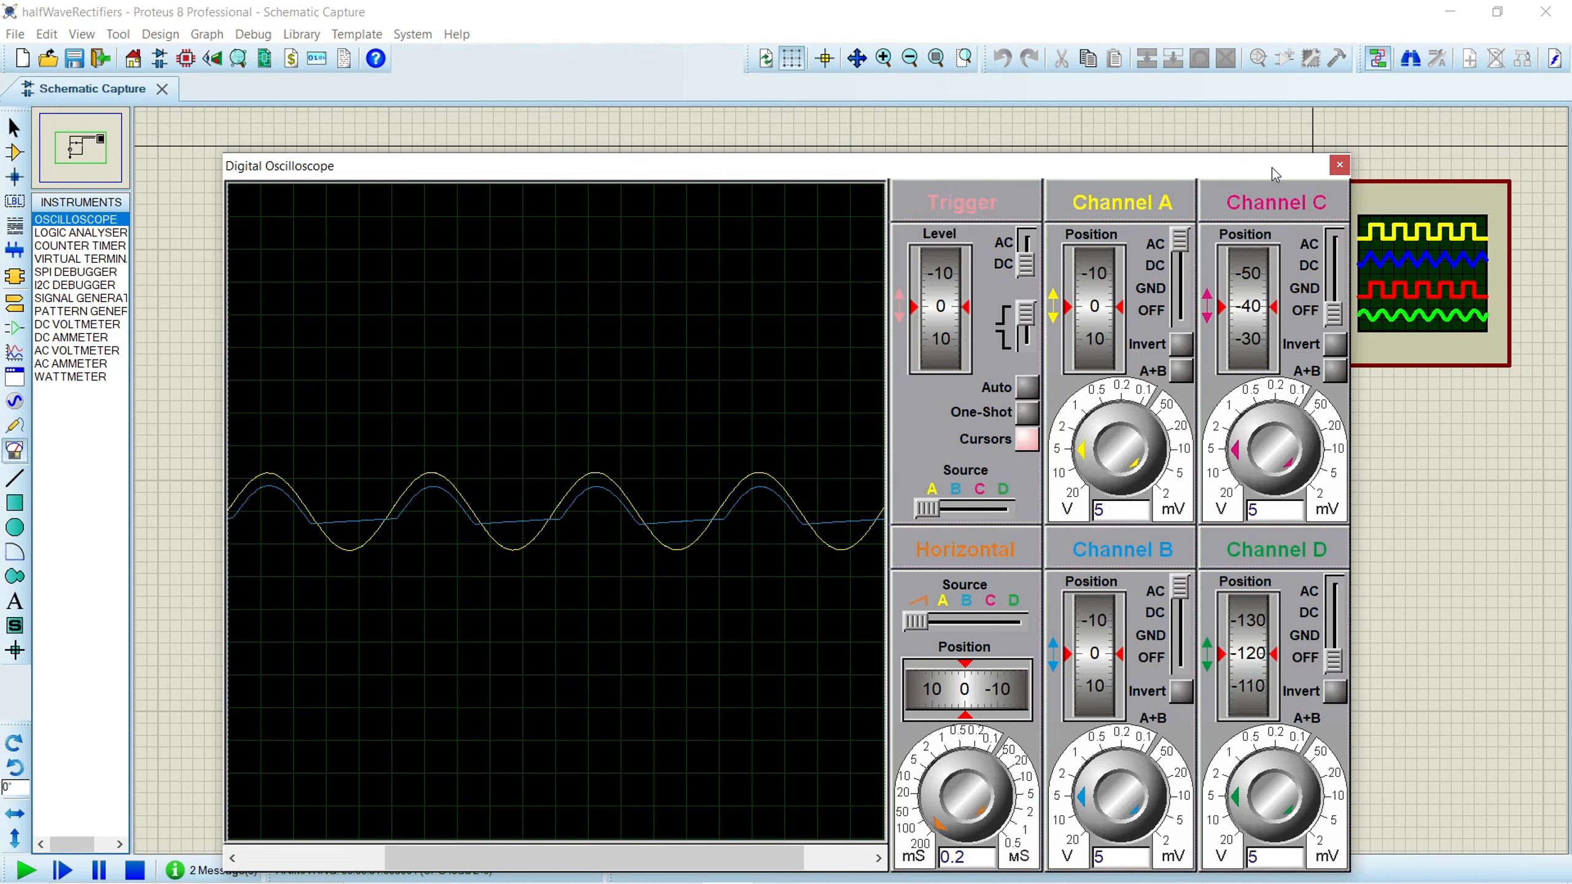
{"action": "left_click", "coordinate": [1340, 168]}
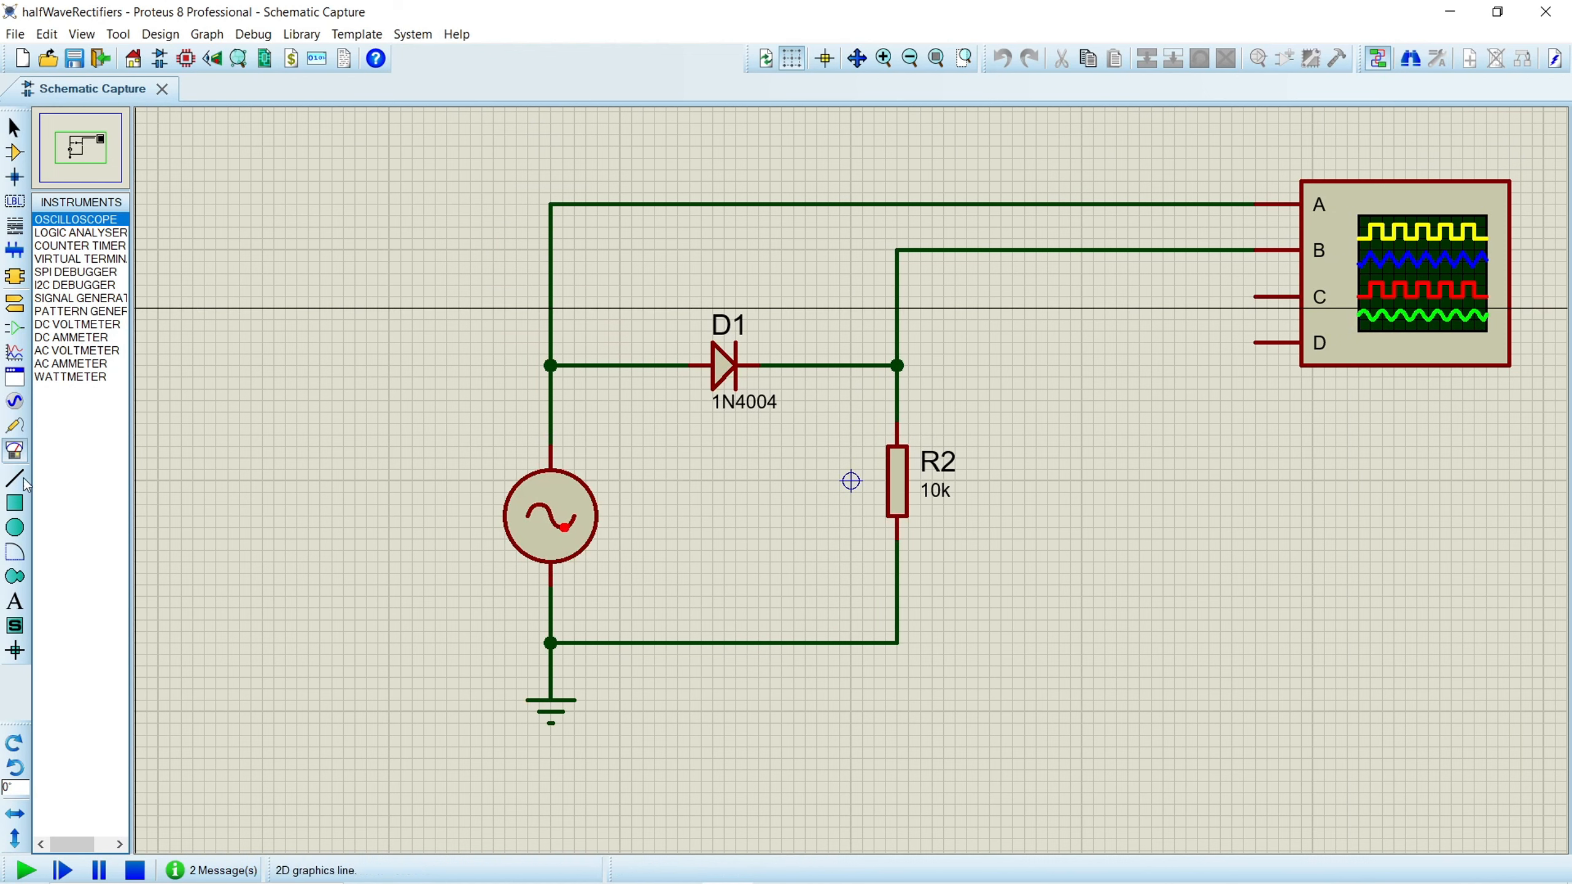
{"action": "left_click", "coordinate": [135, 870]}
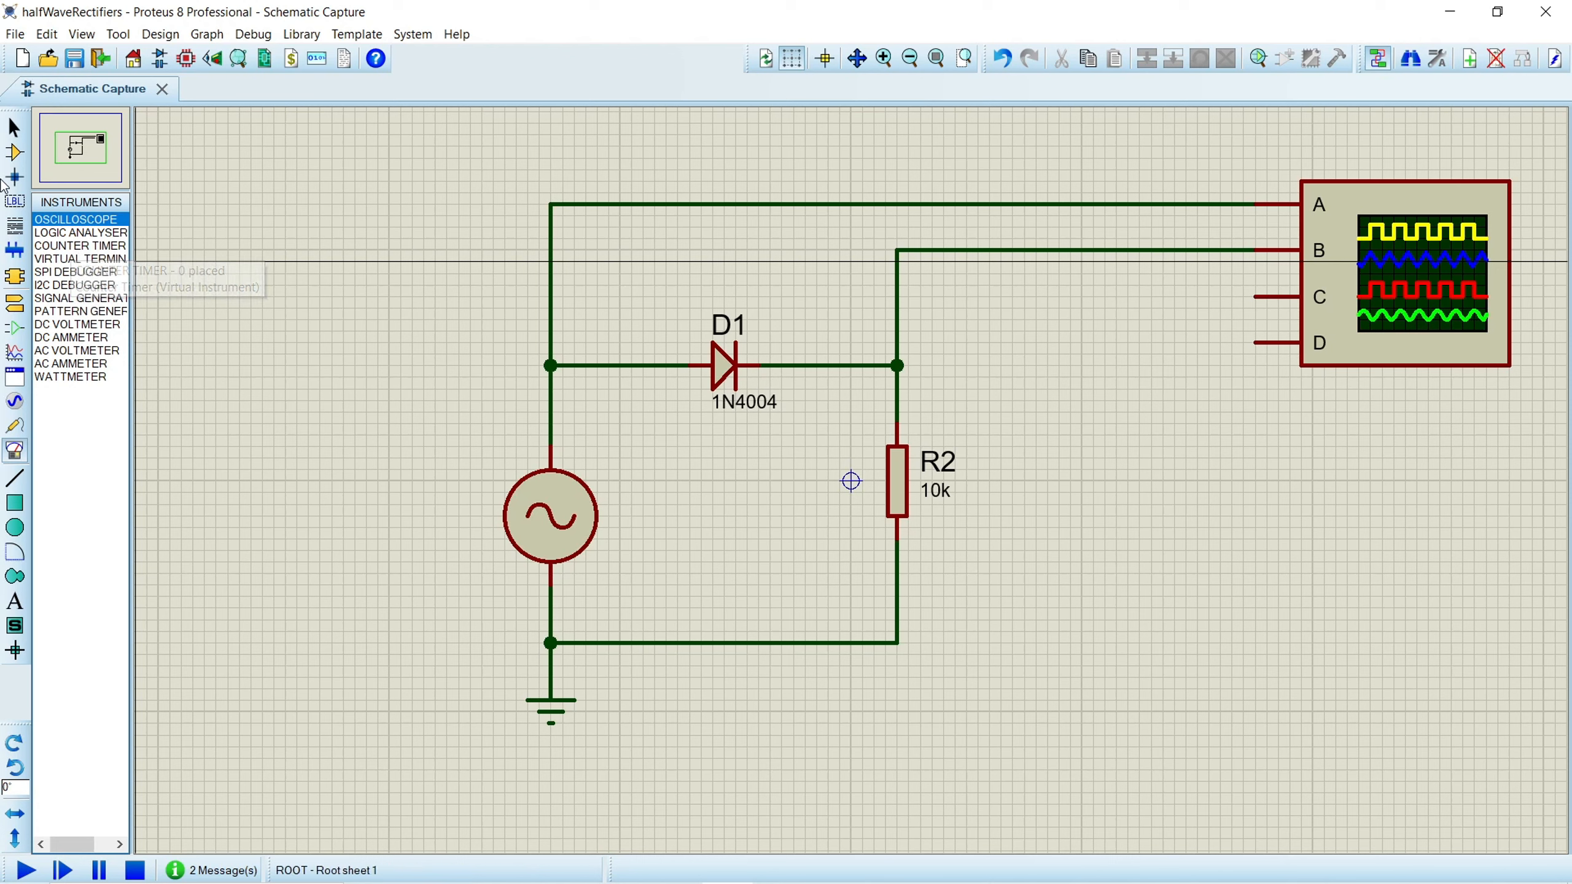
- Place a CAP component on the outer side of R2 and rotate it clockwise to stand vertically
{"action": "left_click", "coordinate": [14, 153]}
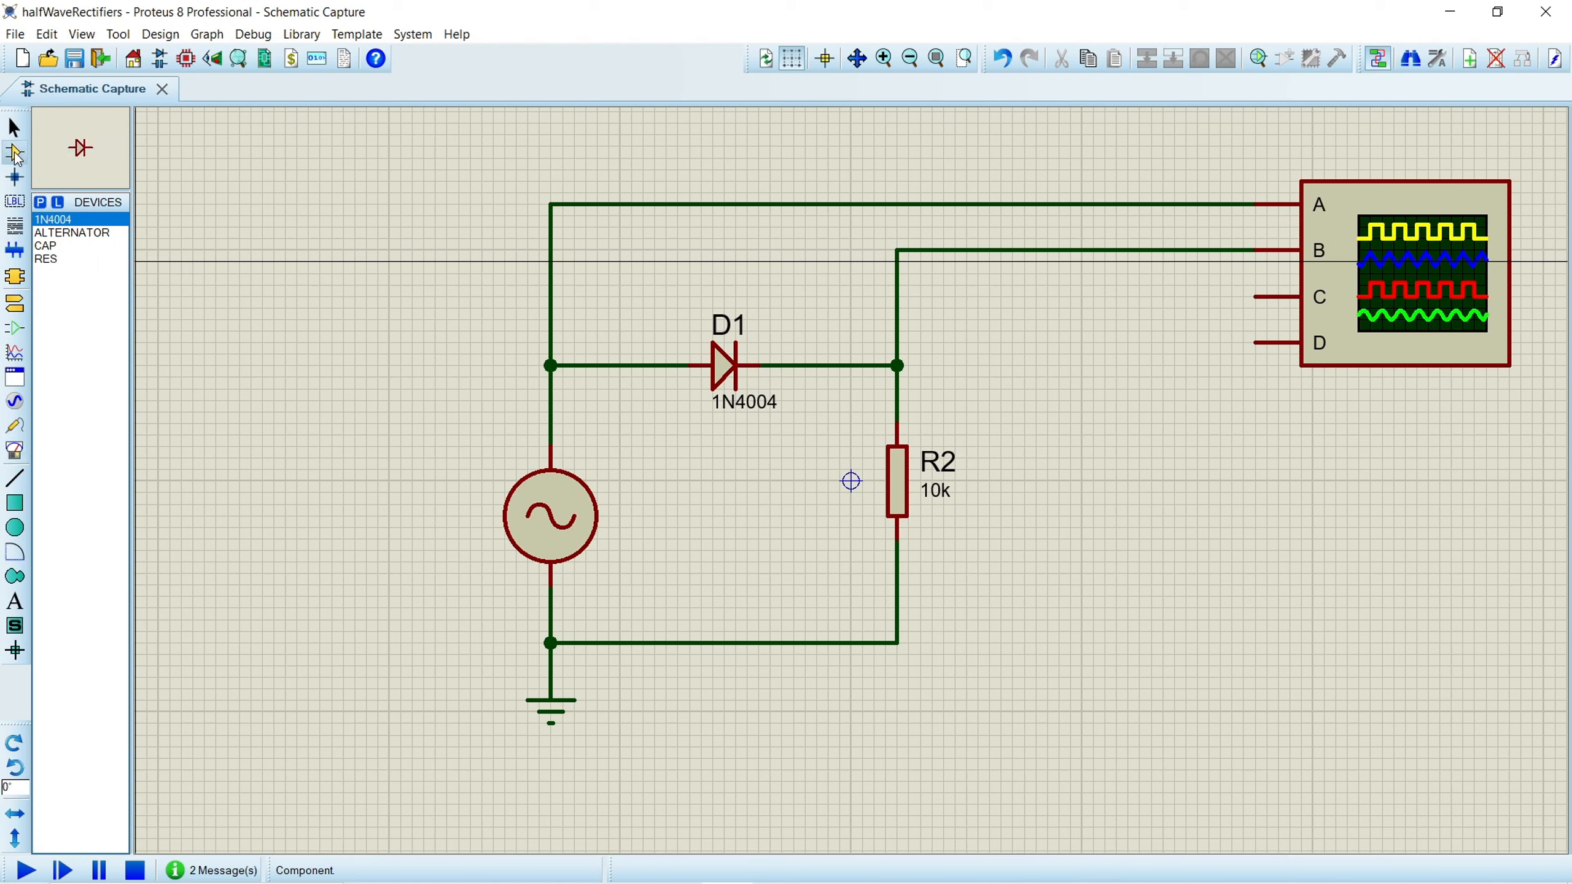
{"action": "left_click", "coordinate": [60, 247]}
{"action": "left_click", "coordinate": [1113, 486]}
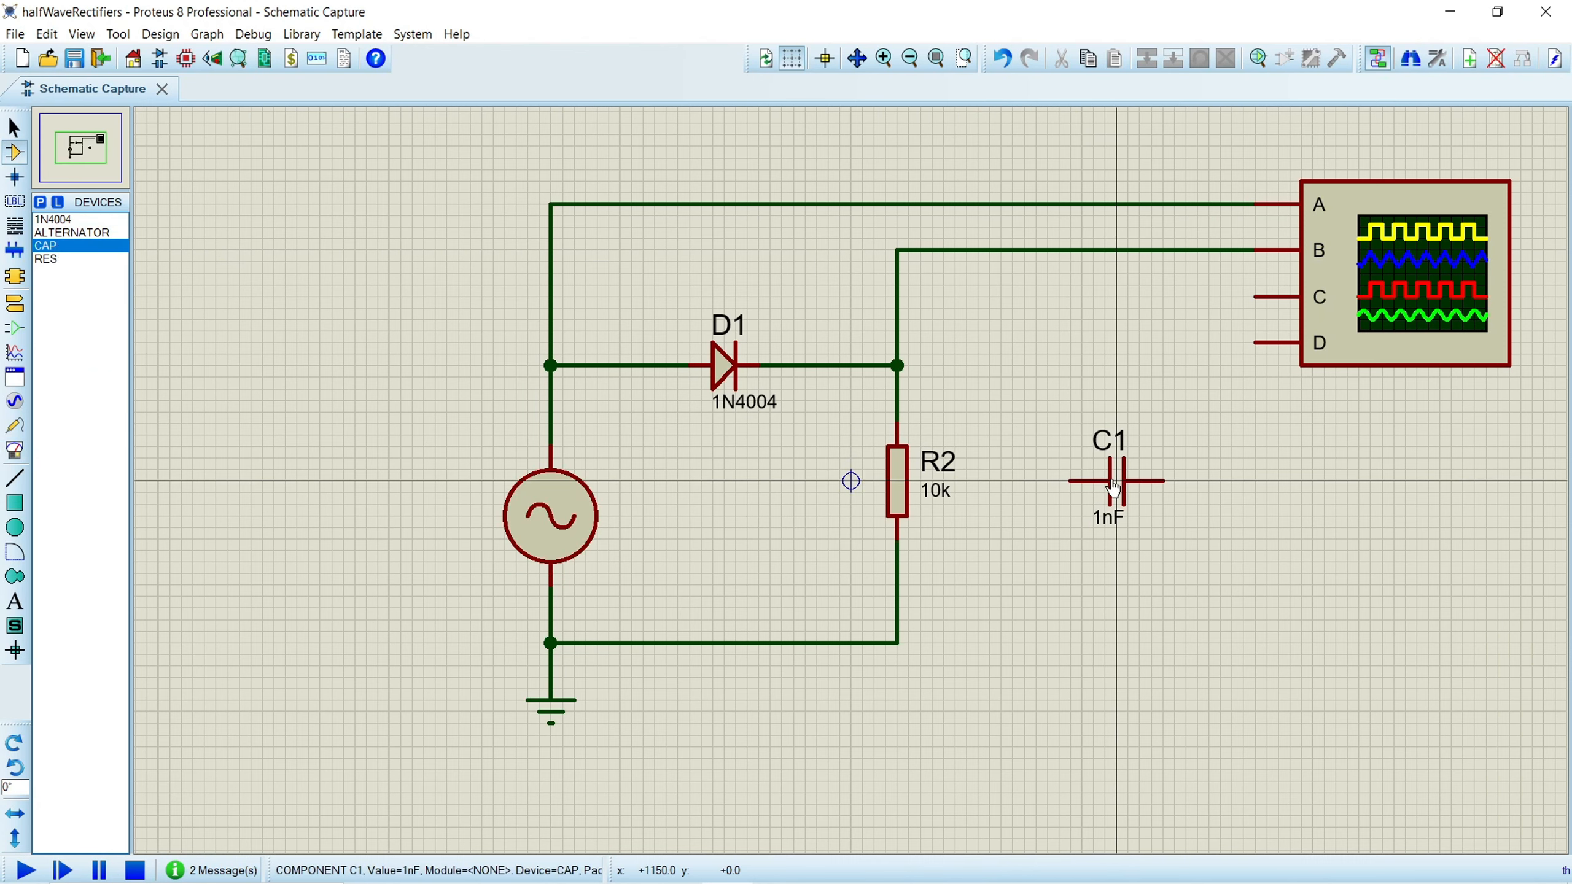
{"action": "right_click", "coordinate": [1113, 489]}
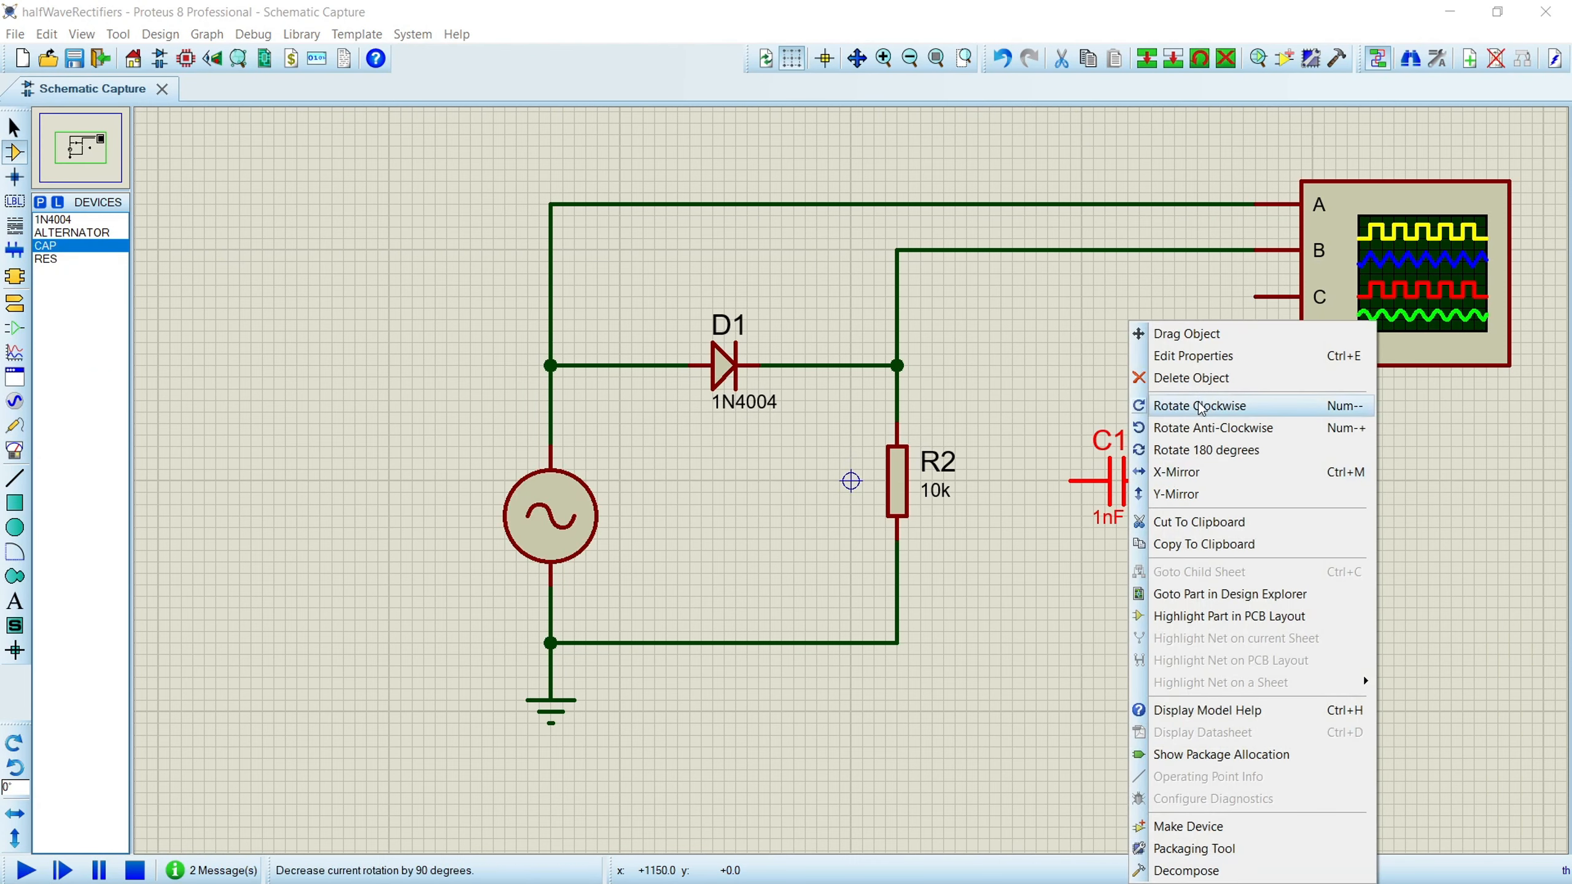
{"action": "left_click", "coordinate": [1170, 407]}
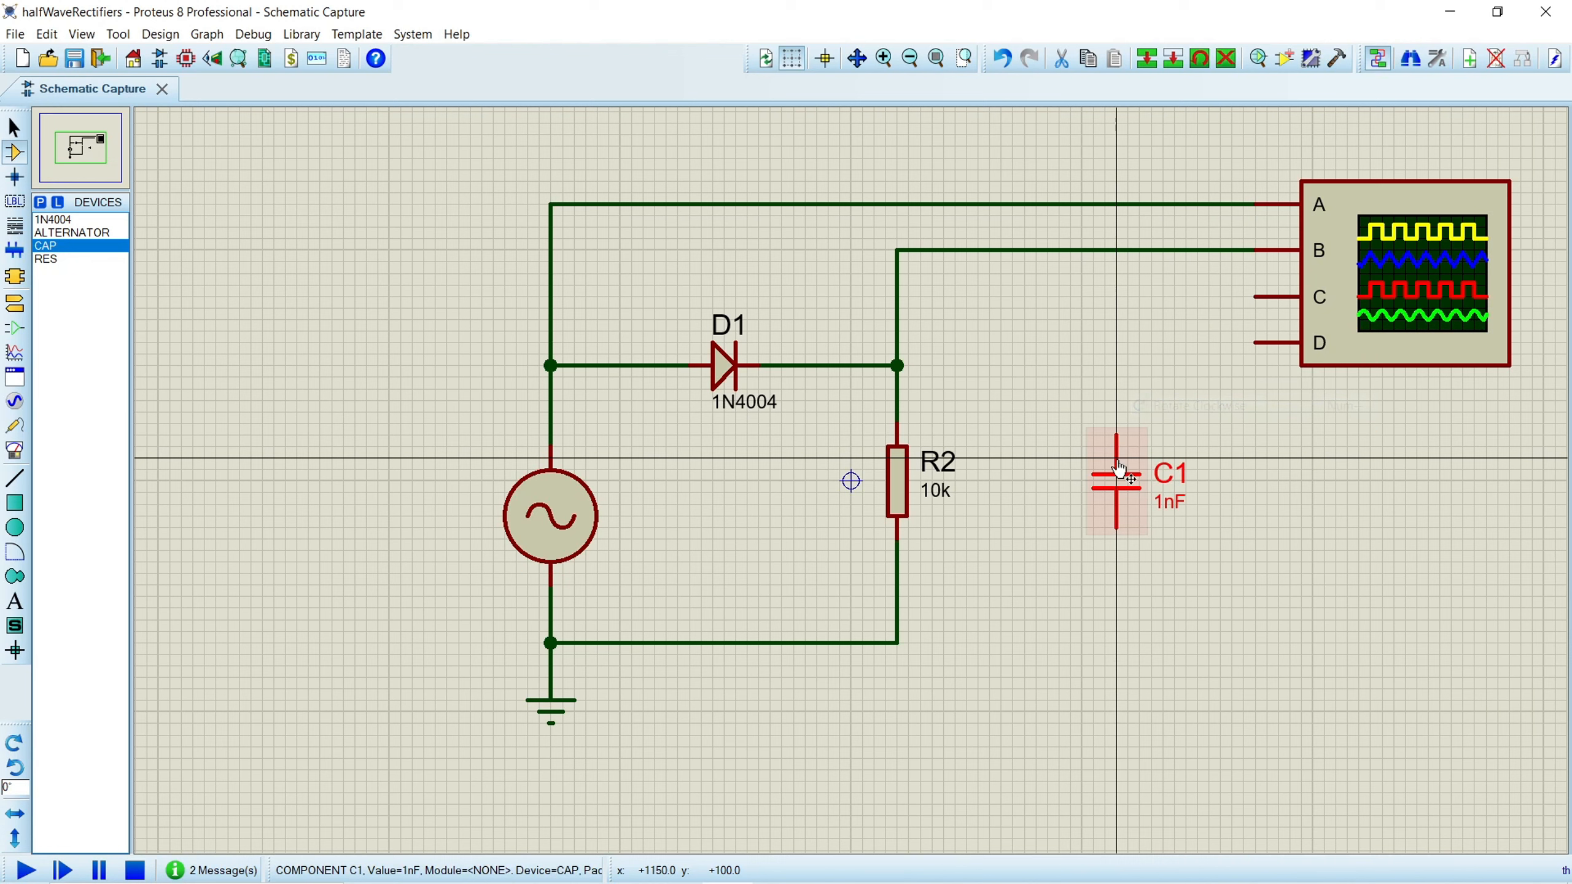
- Wire capacitor C1 in parallel with R2, joining its upper pin to the diode output and its lower pin to the ground rail
{"action": "left_click", "coordinate": [898, 364]}
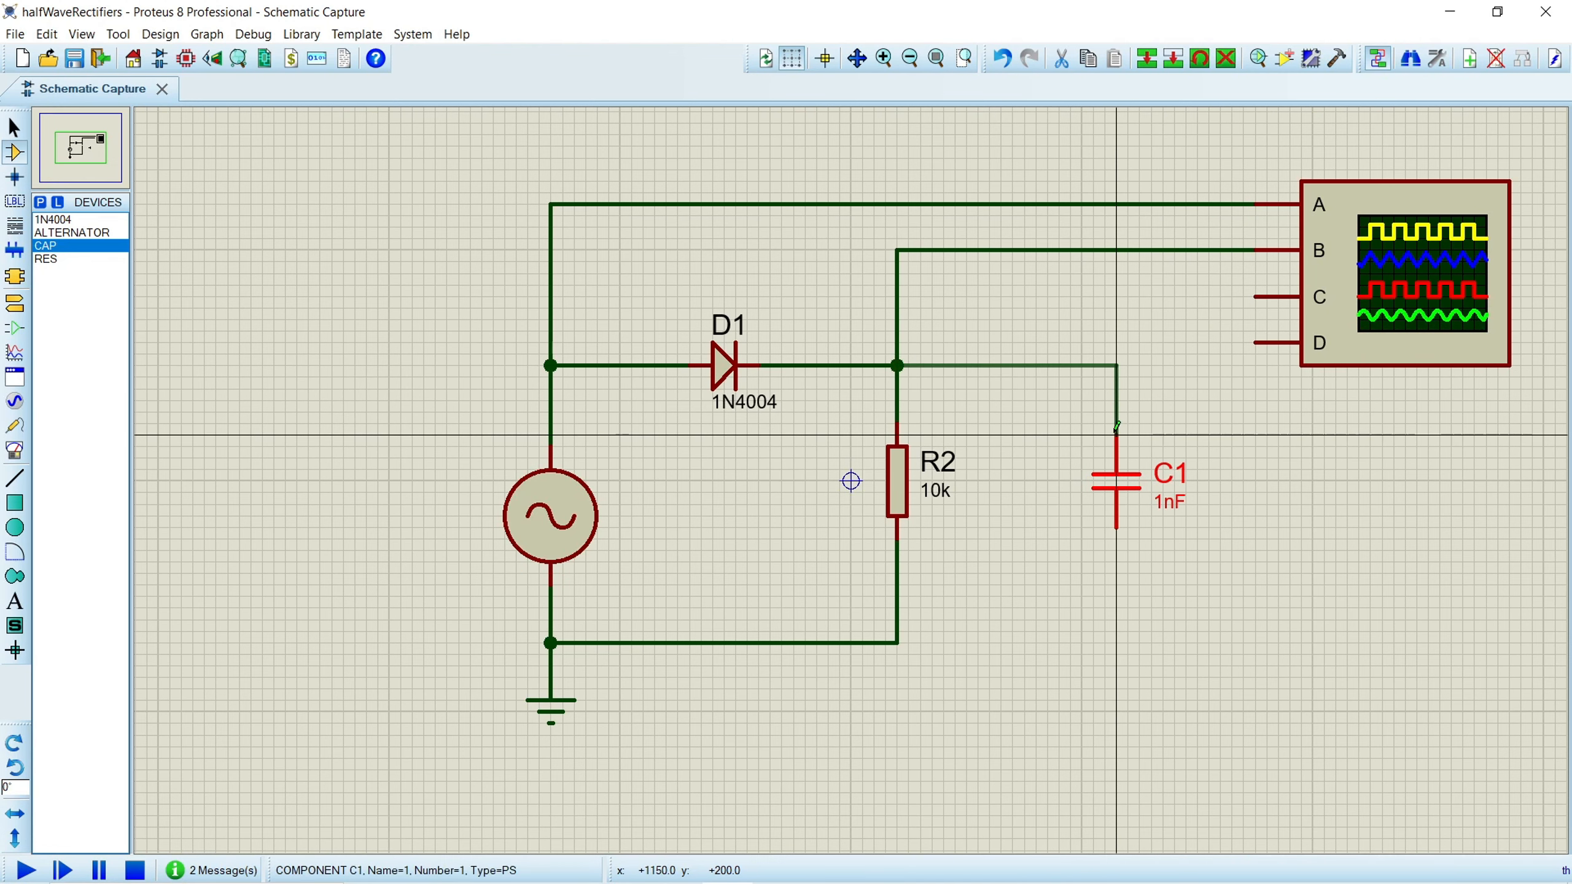
{"action": "left_click", "coordinate": [1117, 436]}
{"action": "double_click", "coordinate": [1116, 527]}
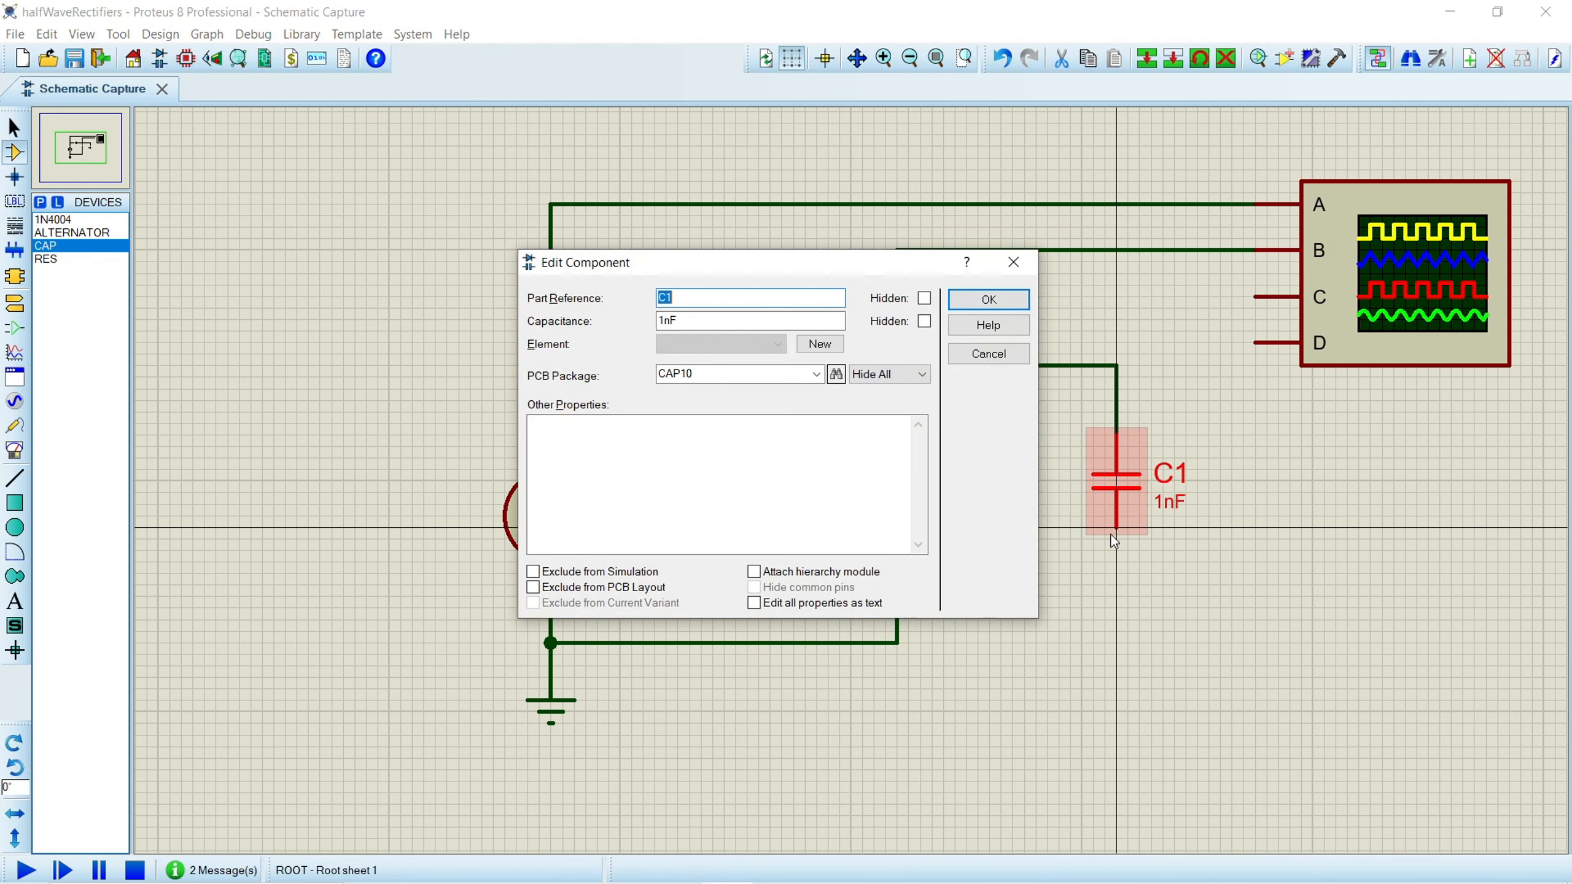
{"action": "left_click", "coordinate": [1021, 260]}
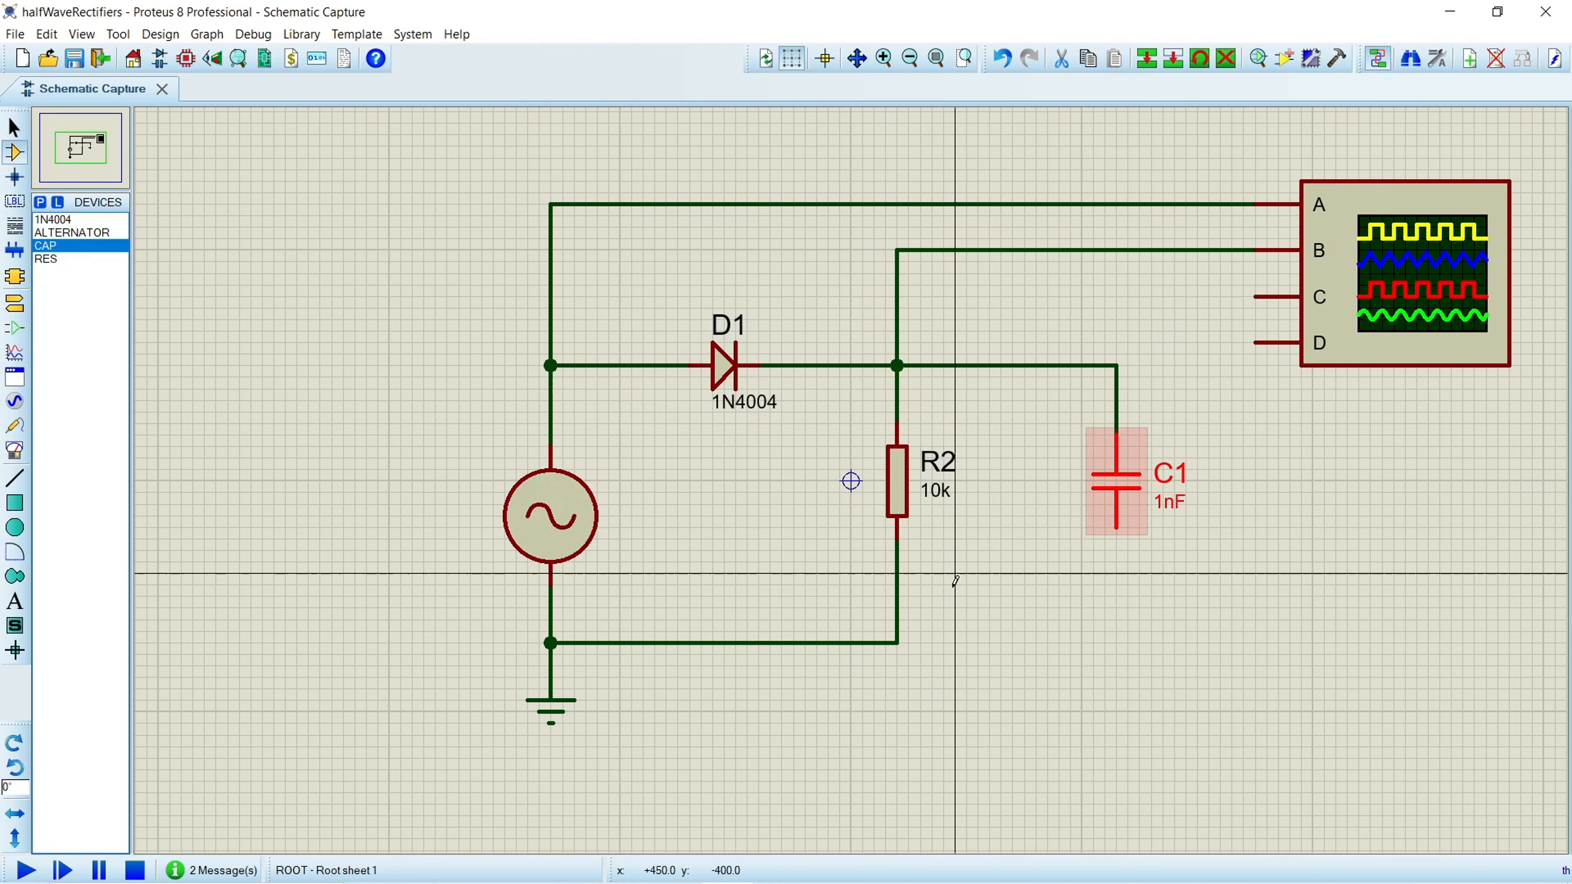
{"action": "left_click", "coordinate": [898, 642]}
{"action": "left_click", "coordinate": [1118, 532]}
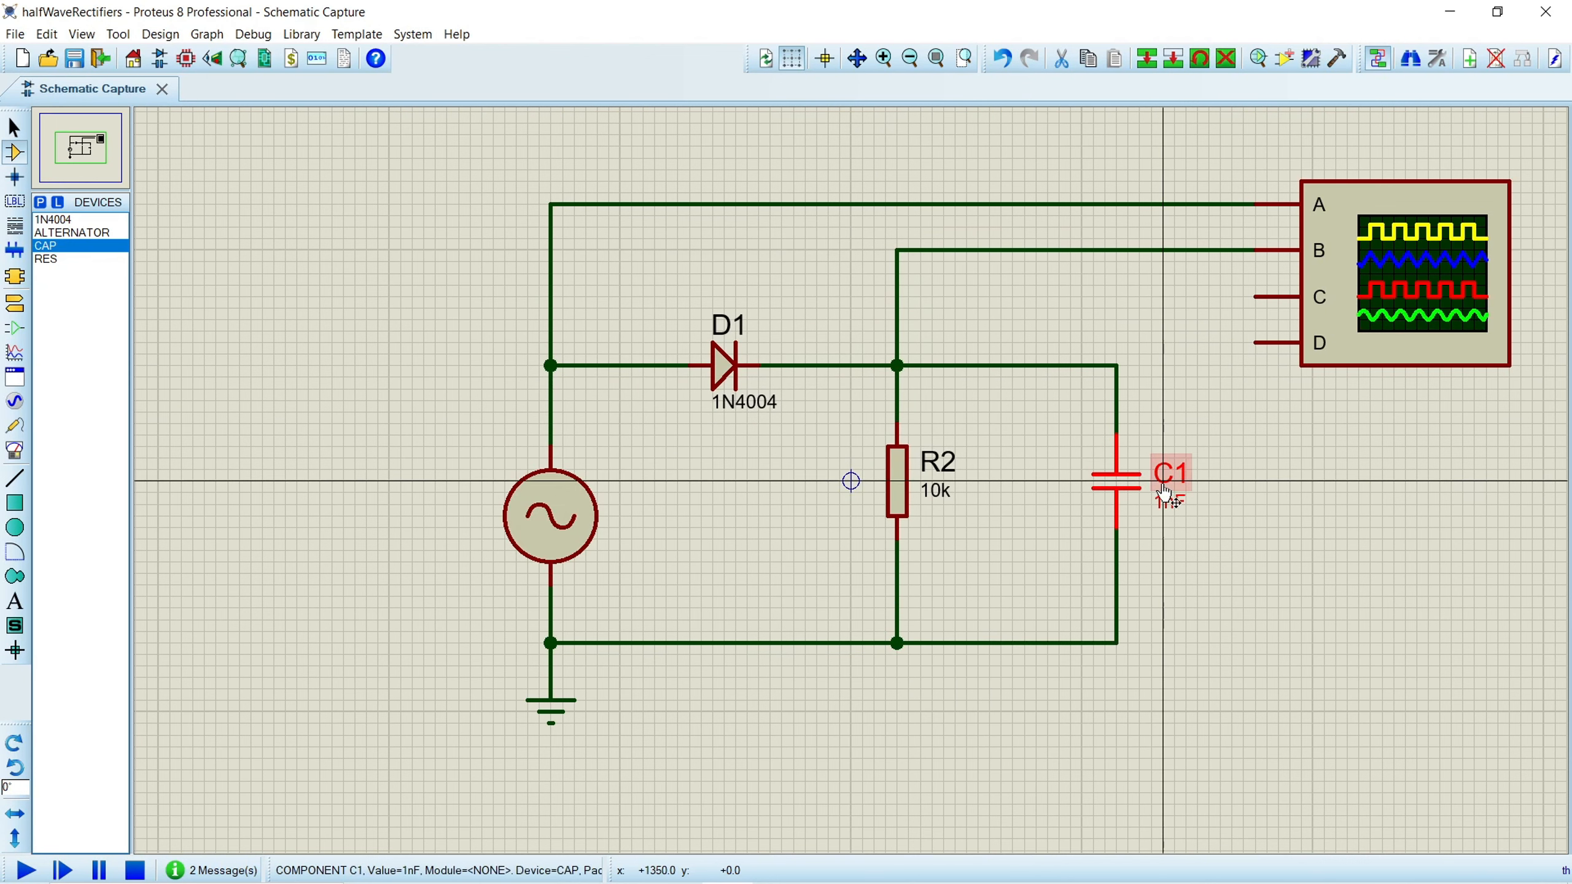
- Set the capacitance of C1 to 10uF
{"action": "double_click", "coordinate": [1116, 488]}
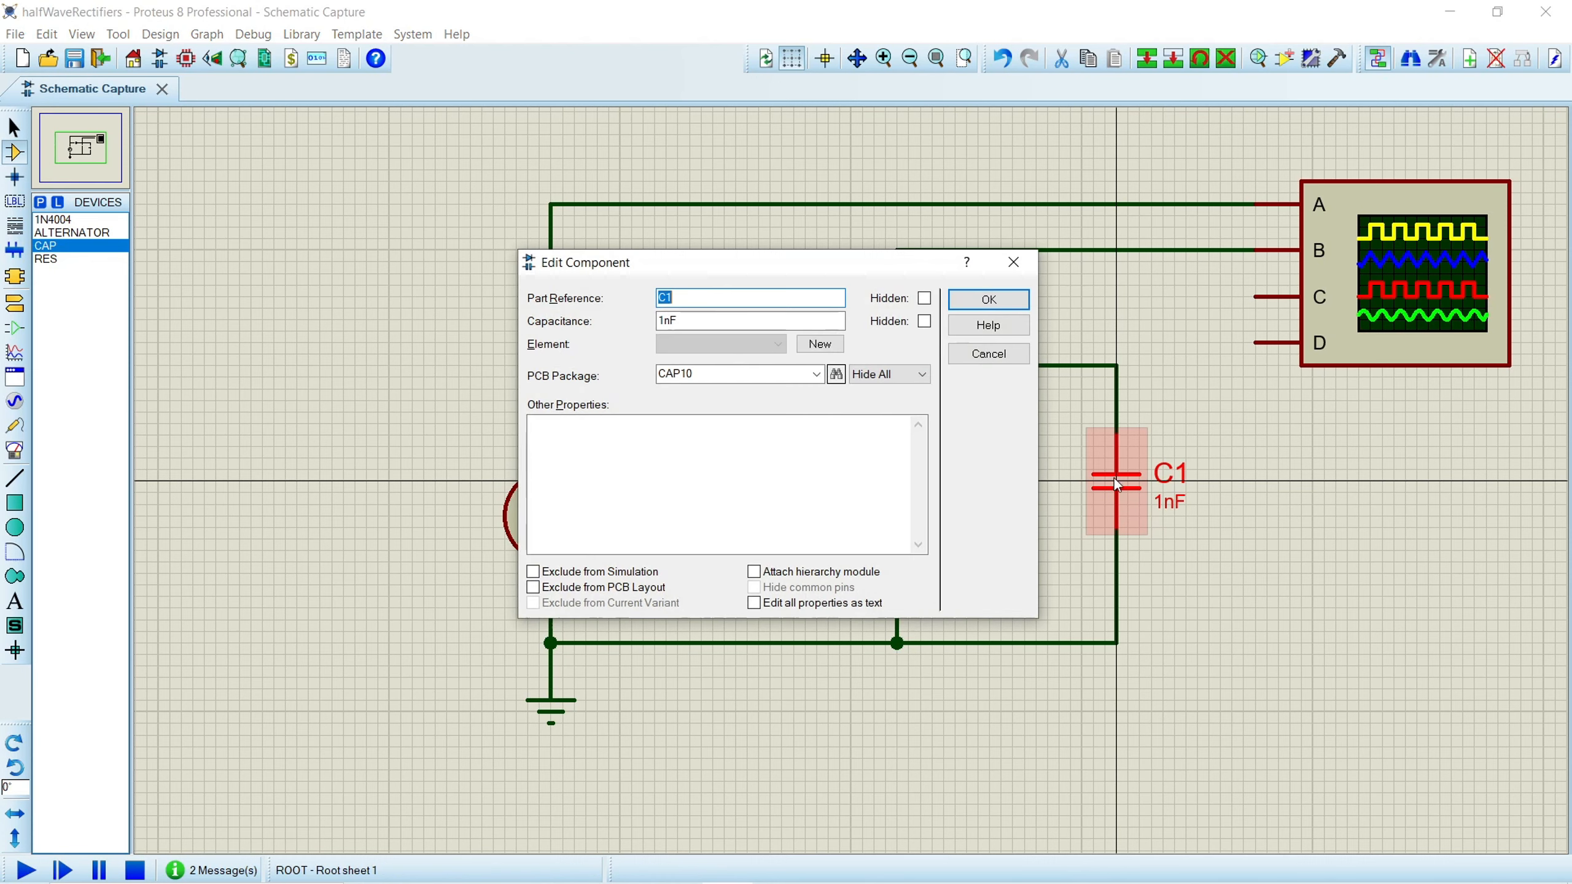
{"action": "left_click", "coordinate": [670, 321]}
{"action": "left_click_drag", "start_coordinate": [671, 321], "coordinate": [665, 320]}
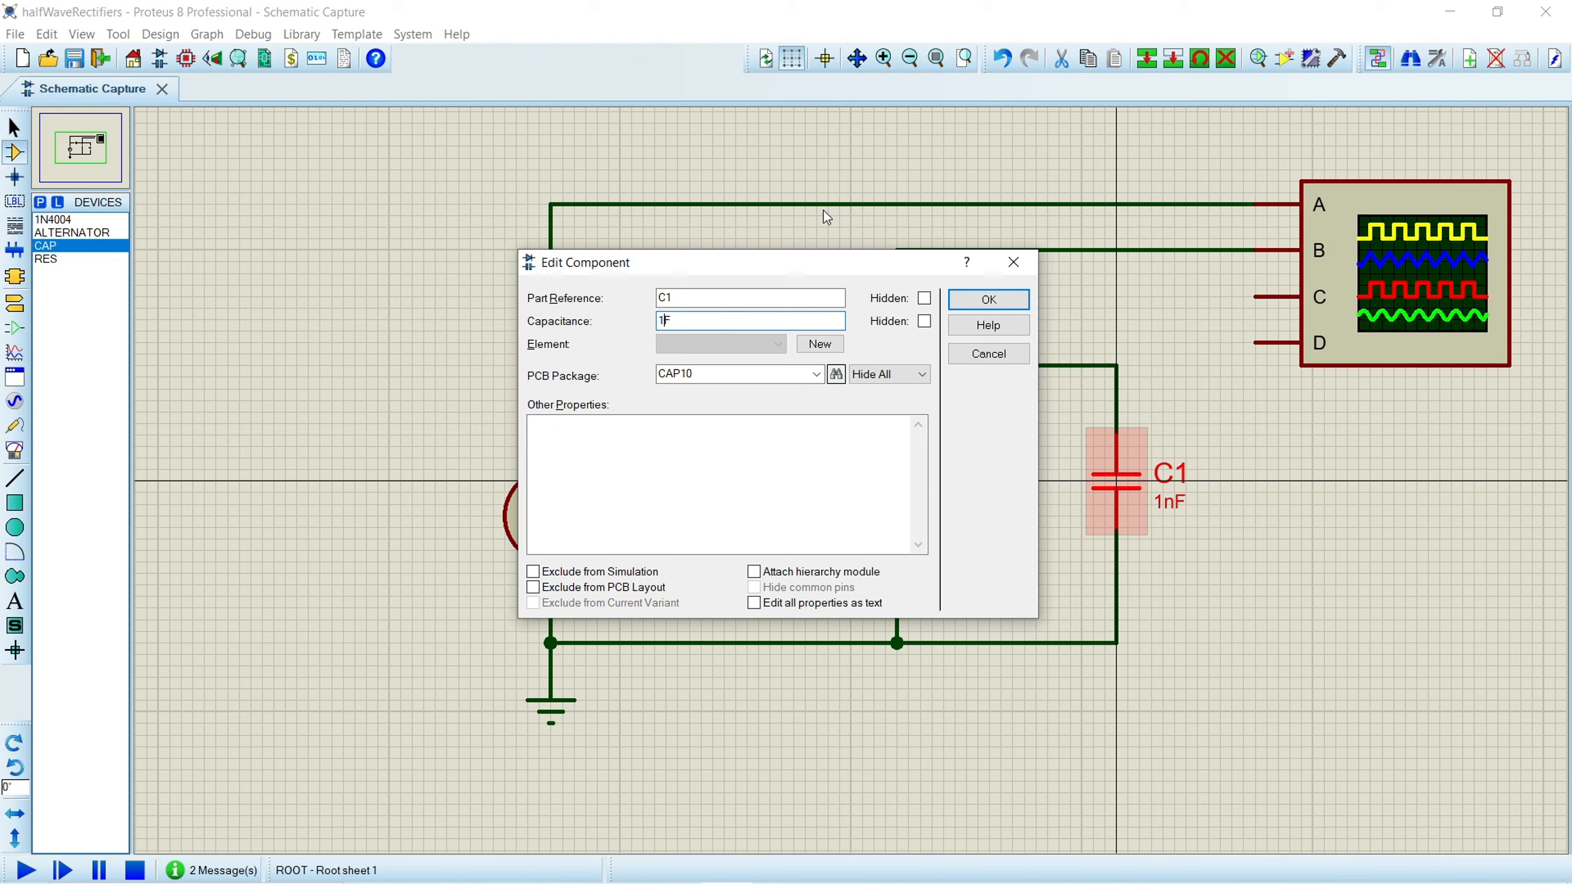
{"action": "type", "text": "0u"}
{"action": "left_click", "coordinate": [1012, 301]}
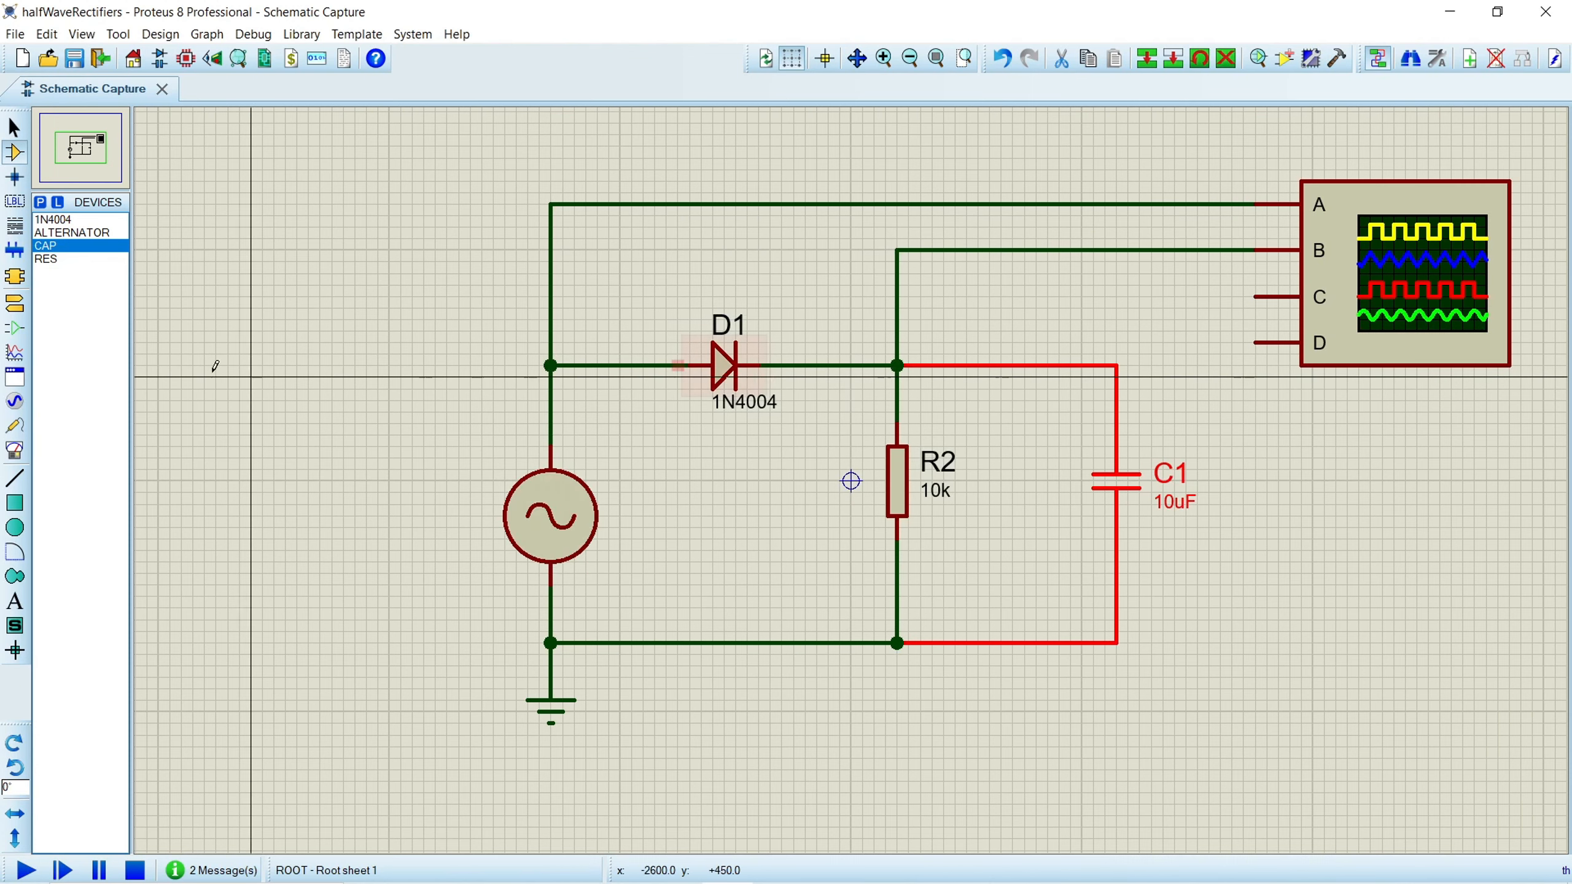
- Run the simulation with C1 connected, try to bring up the oscilloscope display, and stop the simulation
{"action": "left_click", "coordinate": [23, 869]}
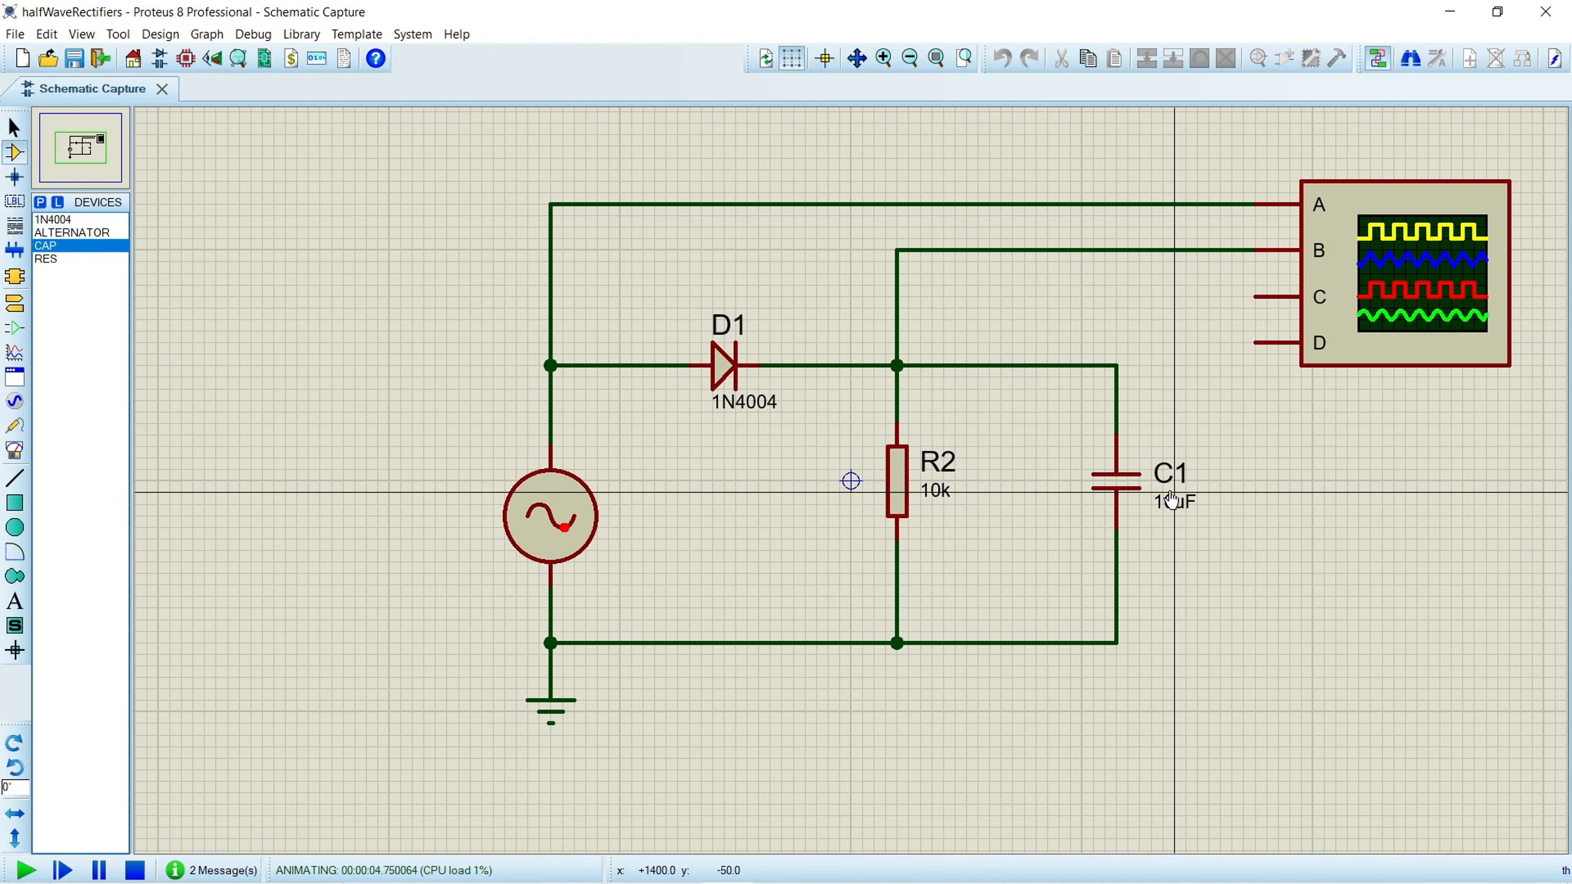
{"action": "left_click", "coordinate": [1331, 228]}
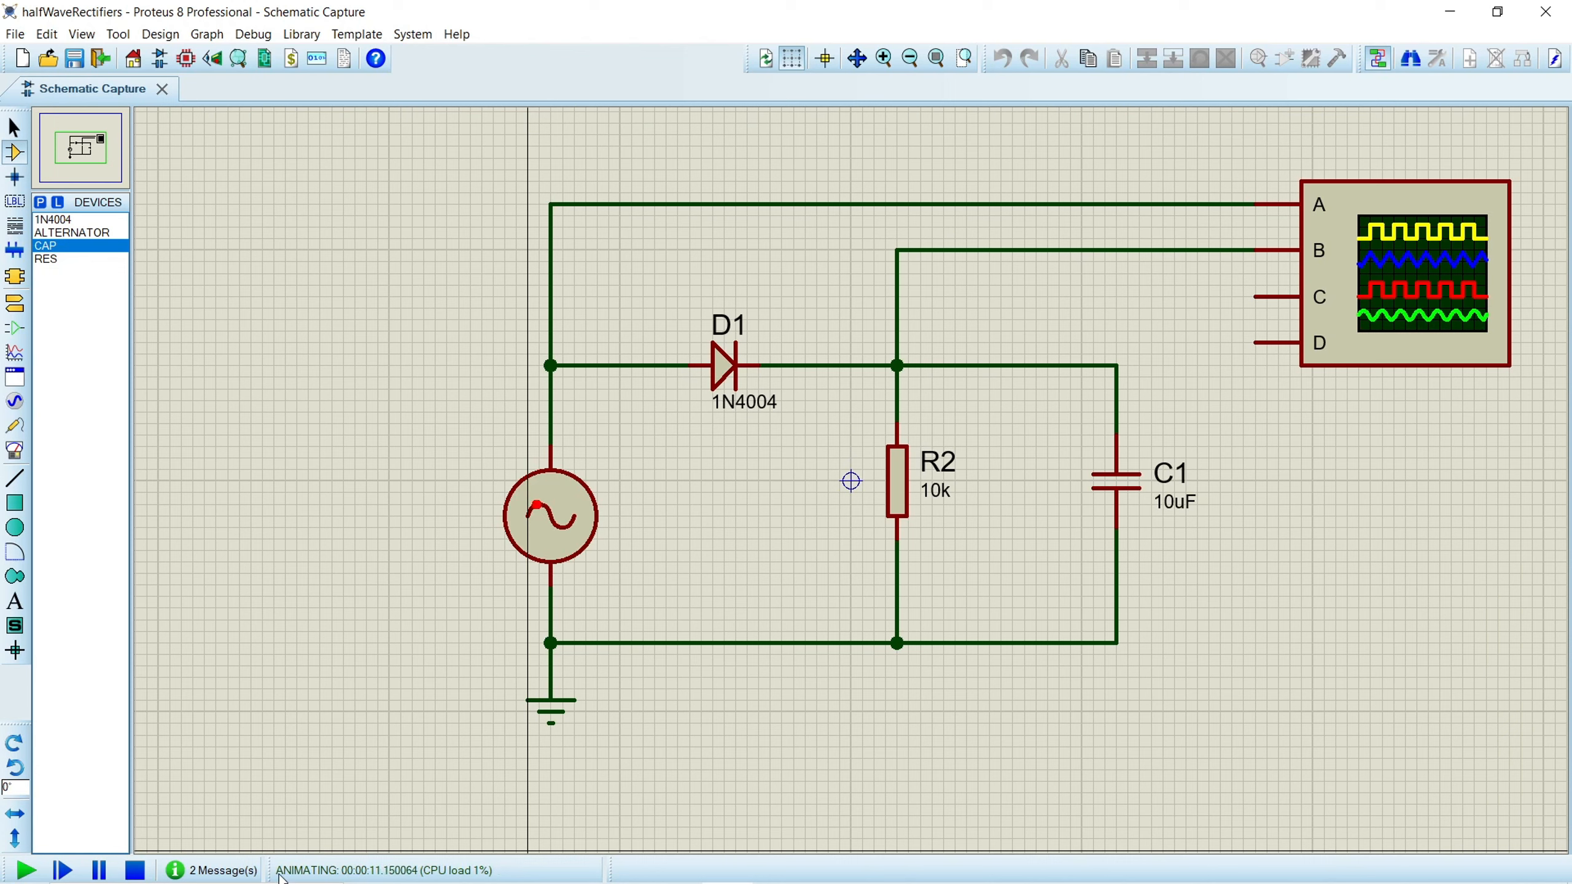
{"action": "left_click", "coordinate": [135, 870]}
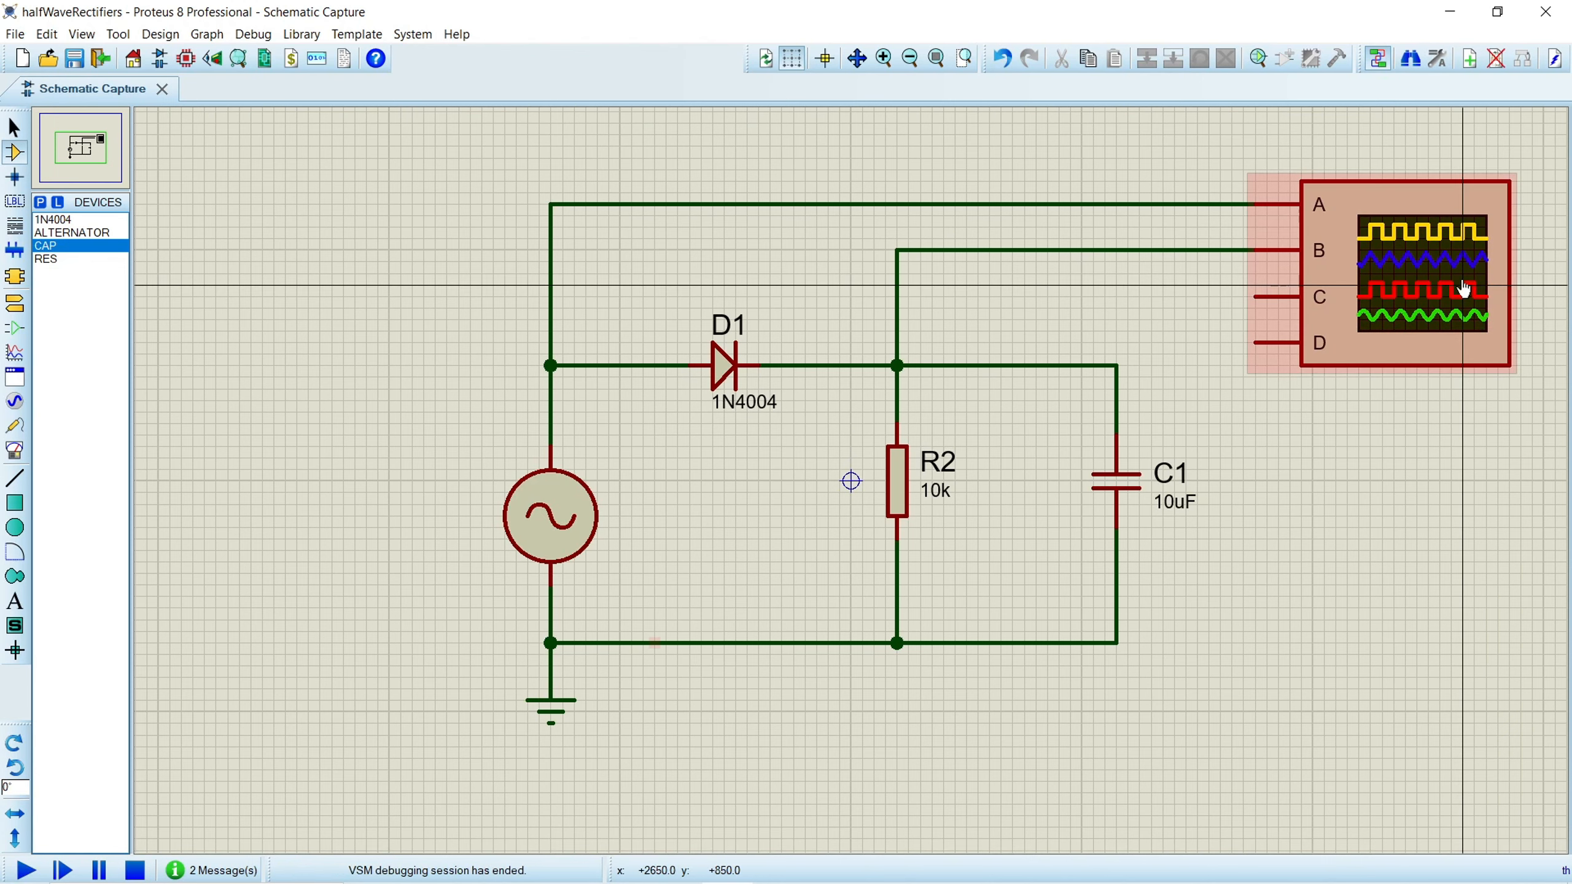
- Inspect the oscilloscope's component properties and close them
{"action": "left_click", "coordinate": [1336, 297]}
{"action": "left_click", "coordinate": [1336, 297]}
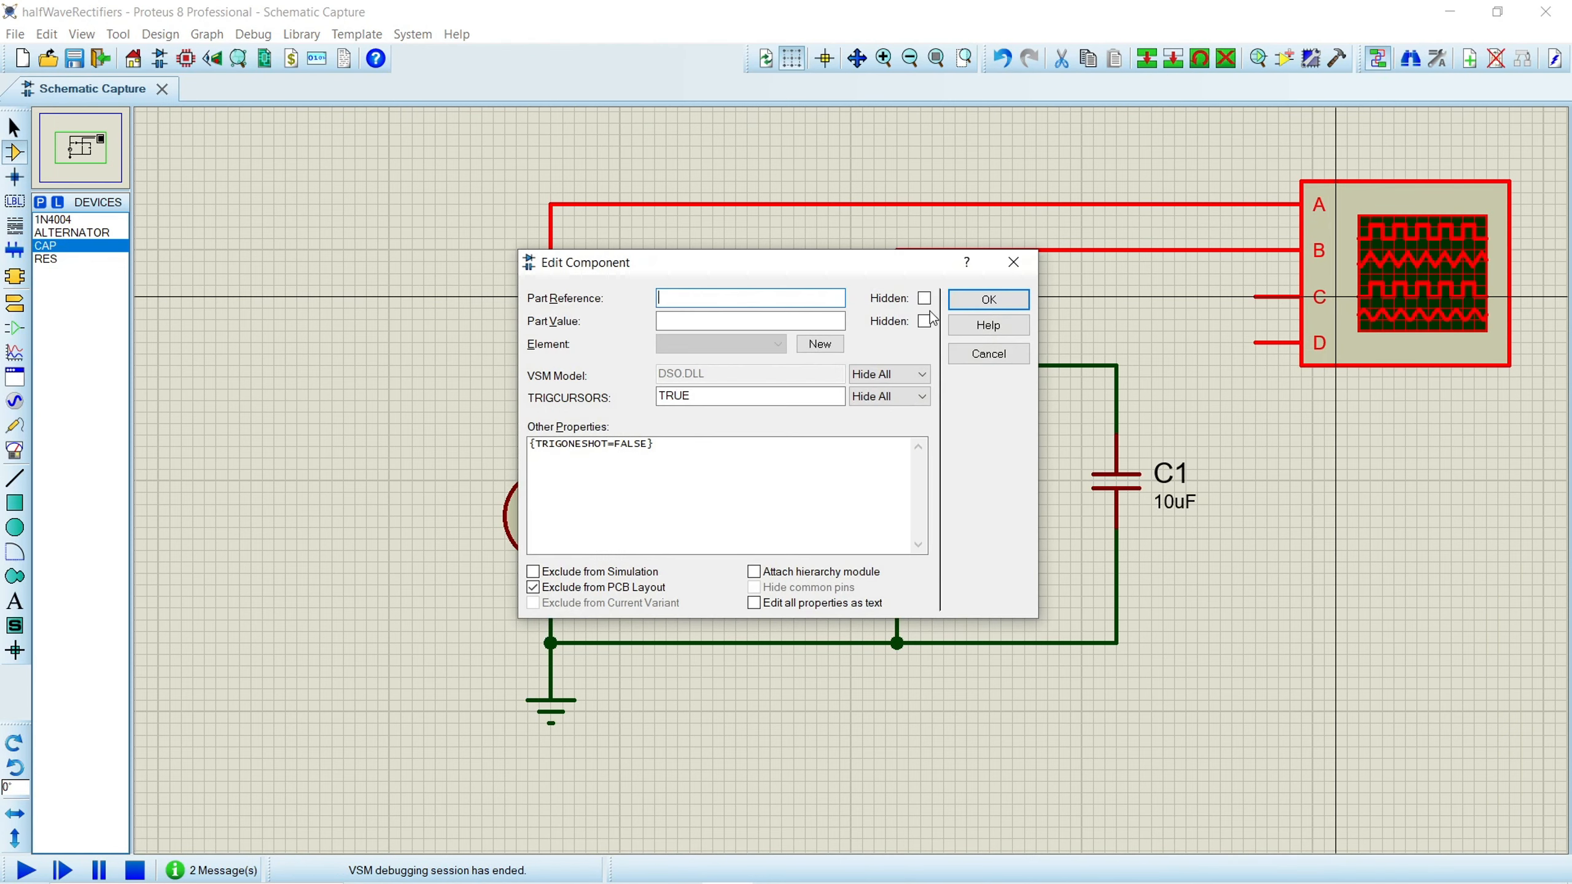
{"action": "left_click", "coordinate": [1012, 271]}
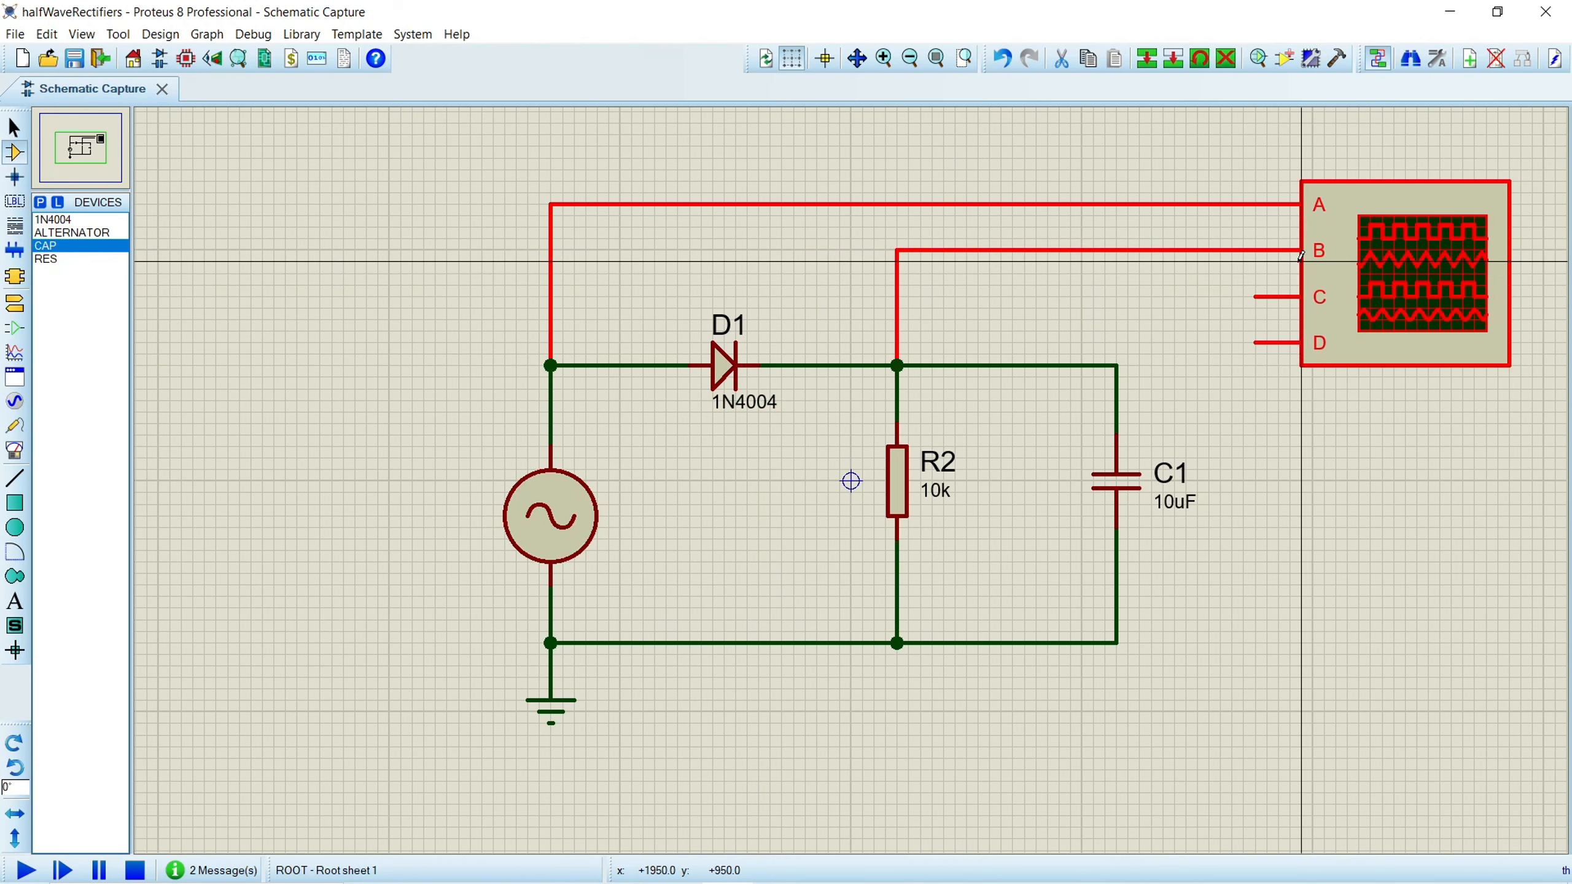
- Replace the existing oscilloscope by deleting it and placing a new one beyond C1, above the circuit
{"action": "right_click", "coordinate": [1366, 254]}
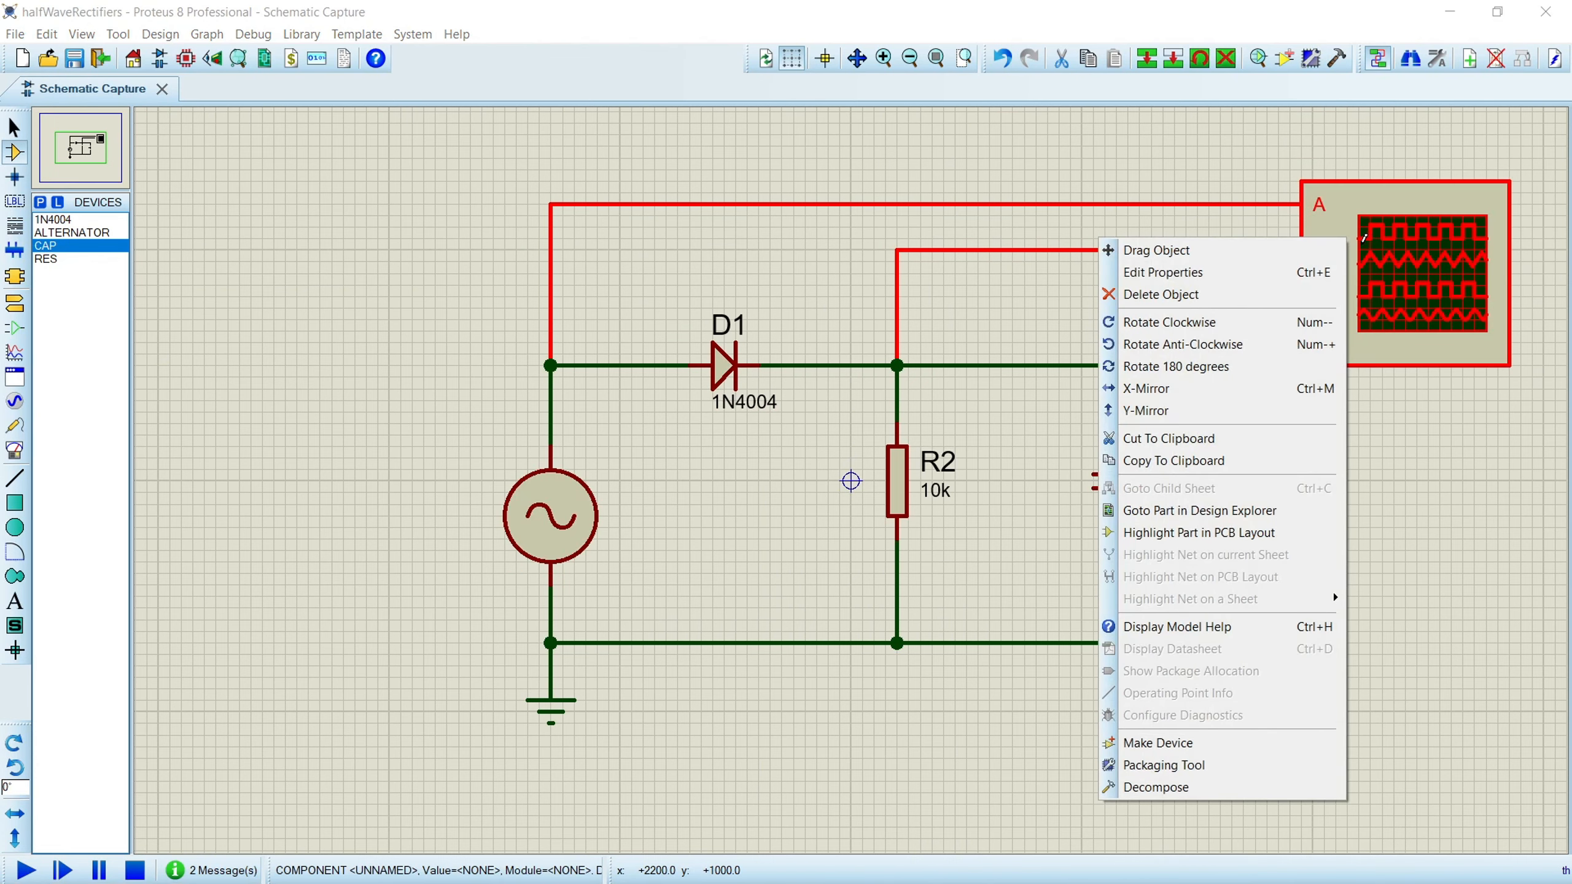
{"action": "left_click", "coordinate": [1163, 294]}
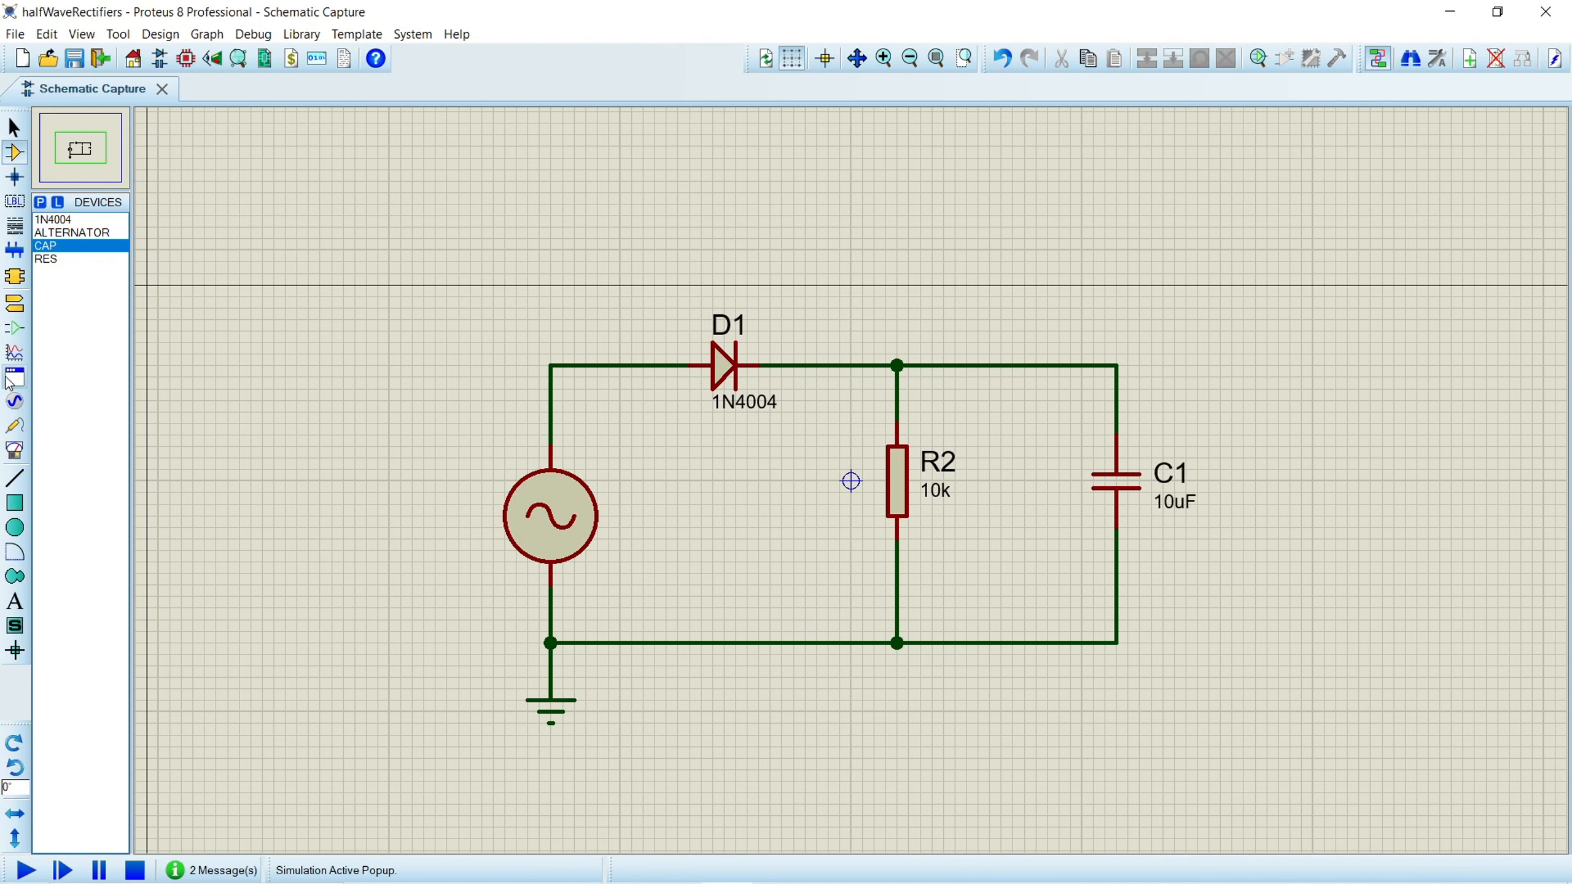
{"action": "left_click", "coordinate": [15, 451]}
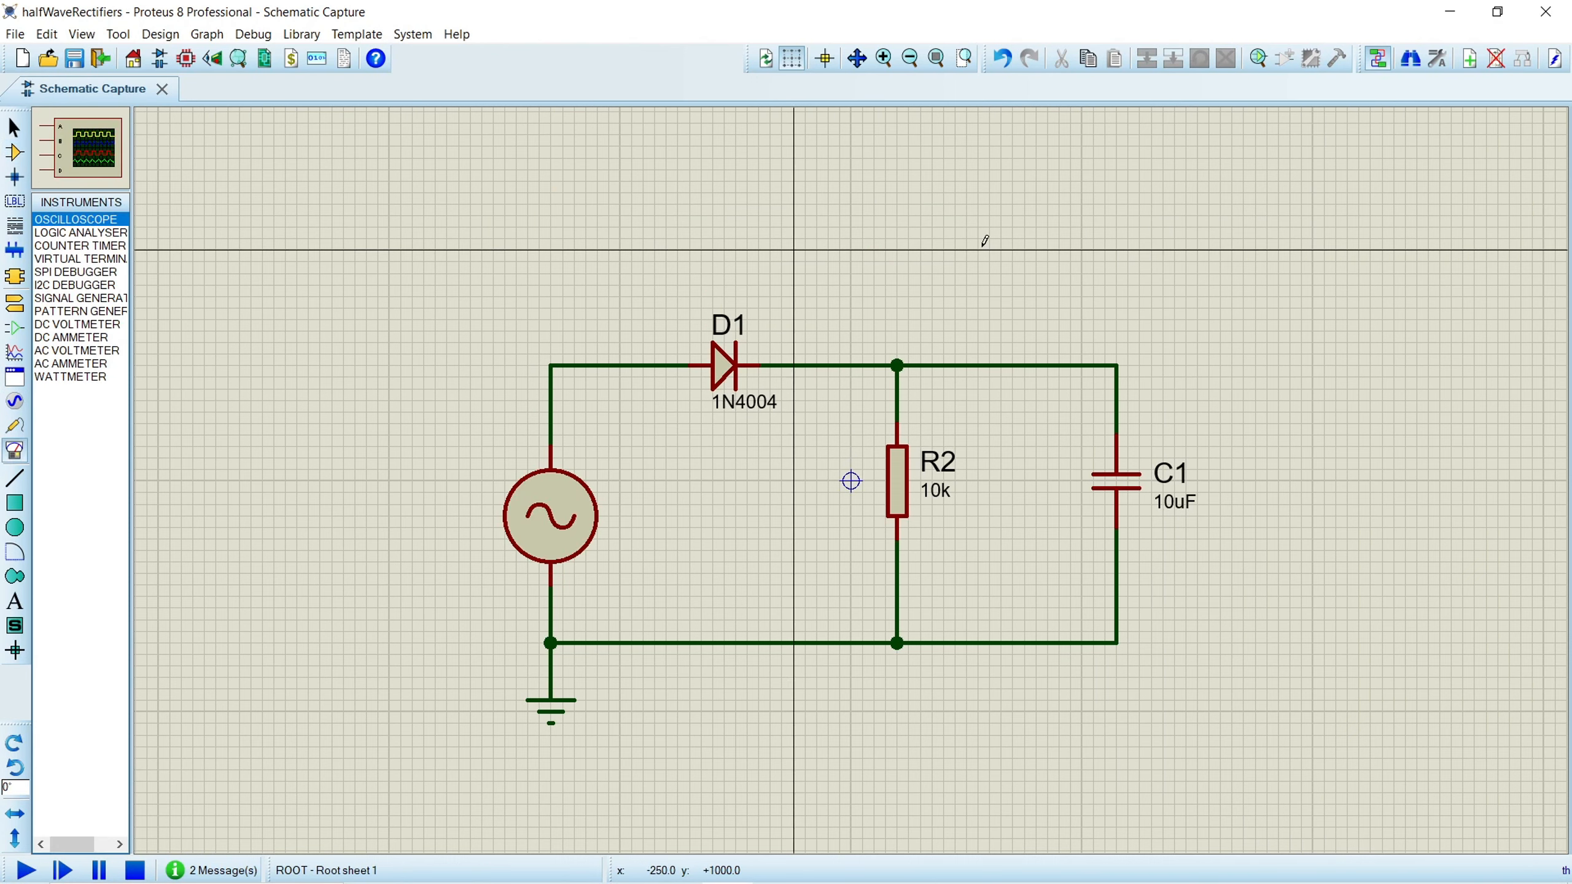
{"action": "left_click", "coordinate": [1268, 183]}
{"action": "left_click", "coordinate": [1267, 181]}
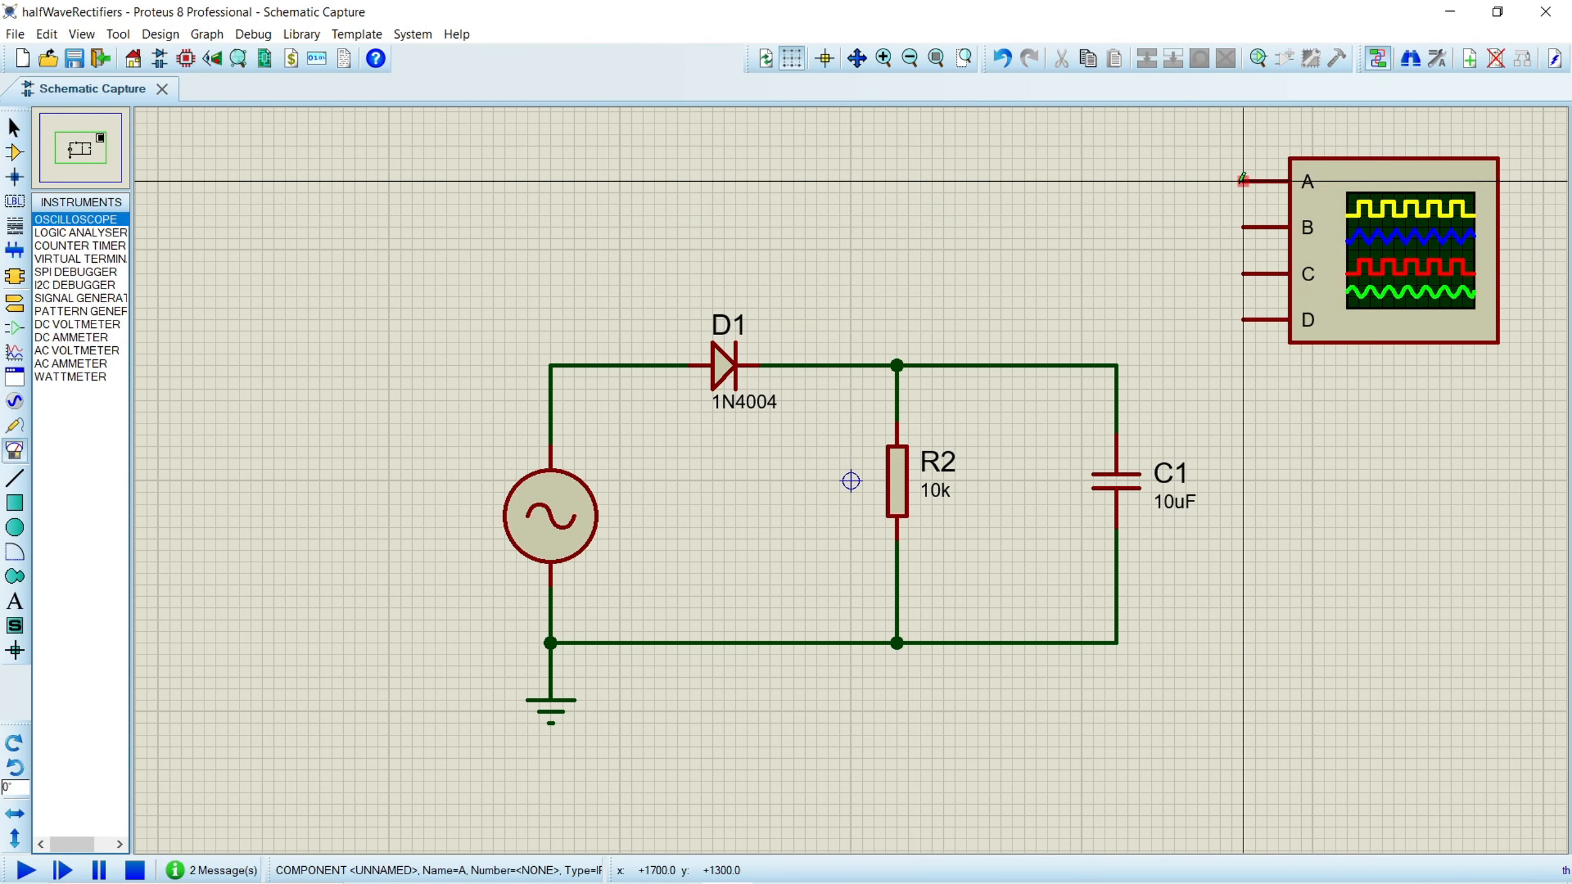
- Wire the new oscilloscope's channel A to the alternator–diode junction and channel B to the wire between R2 and C1
{"action": "left_click", "coordinate": [550, 366]}
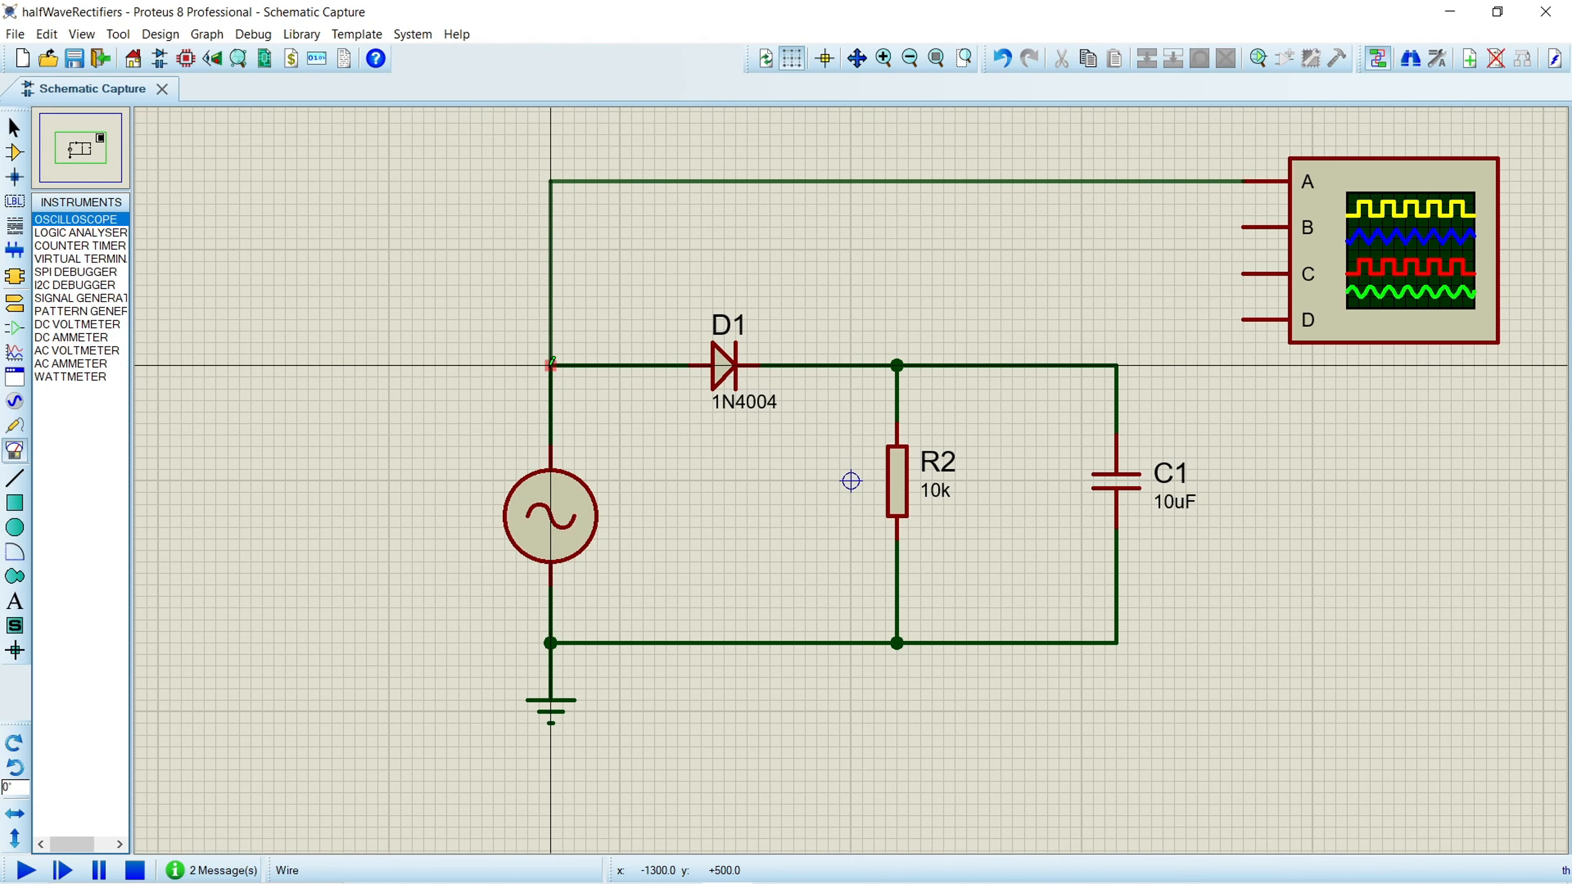
{"action": "left_click", "coordinate": [1246, 227]}
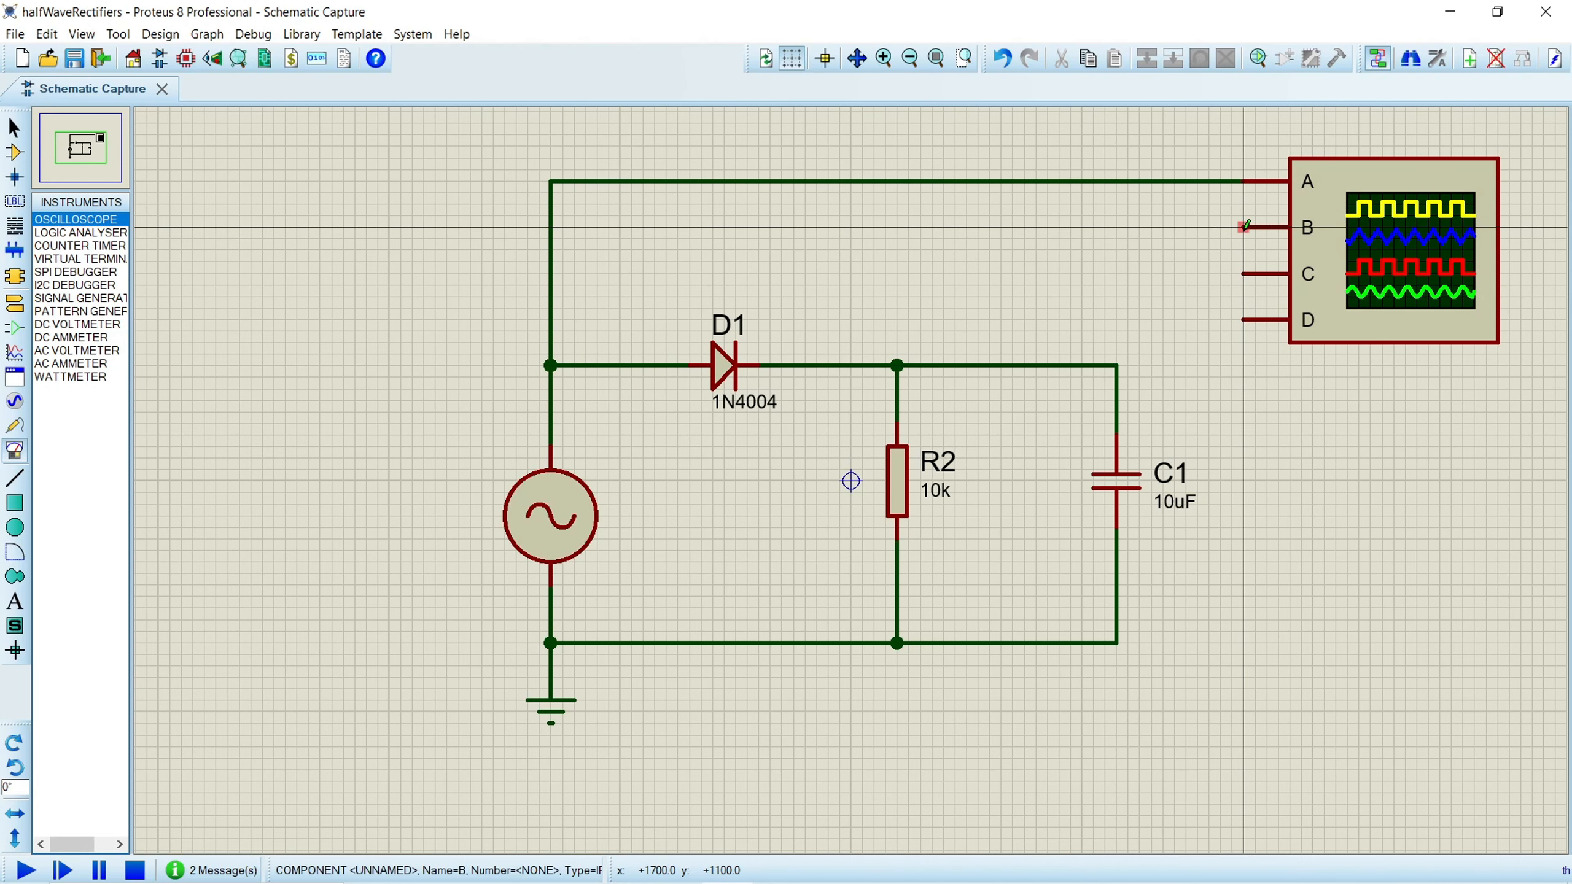
{"action": "left_click", "coordinate": [921, 365]}
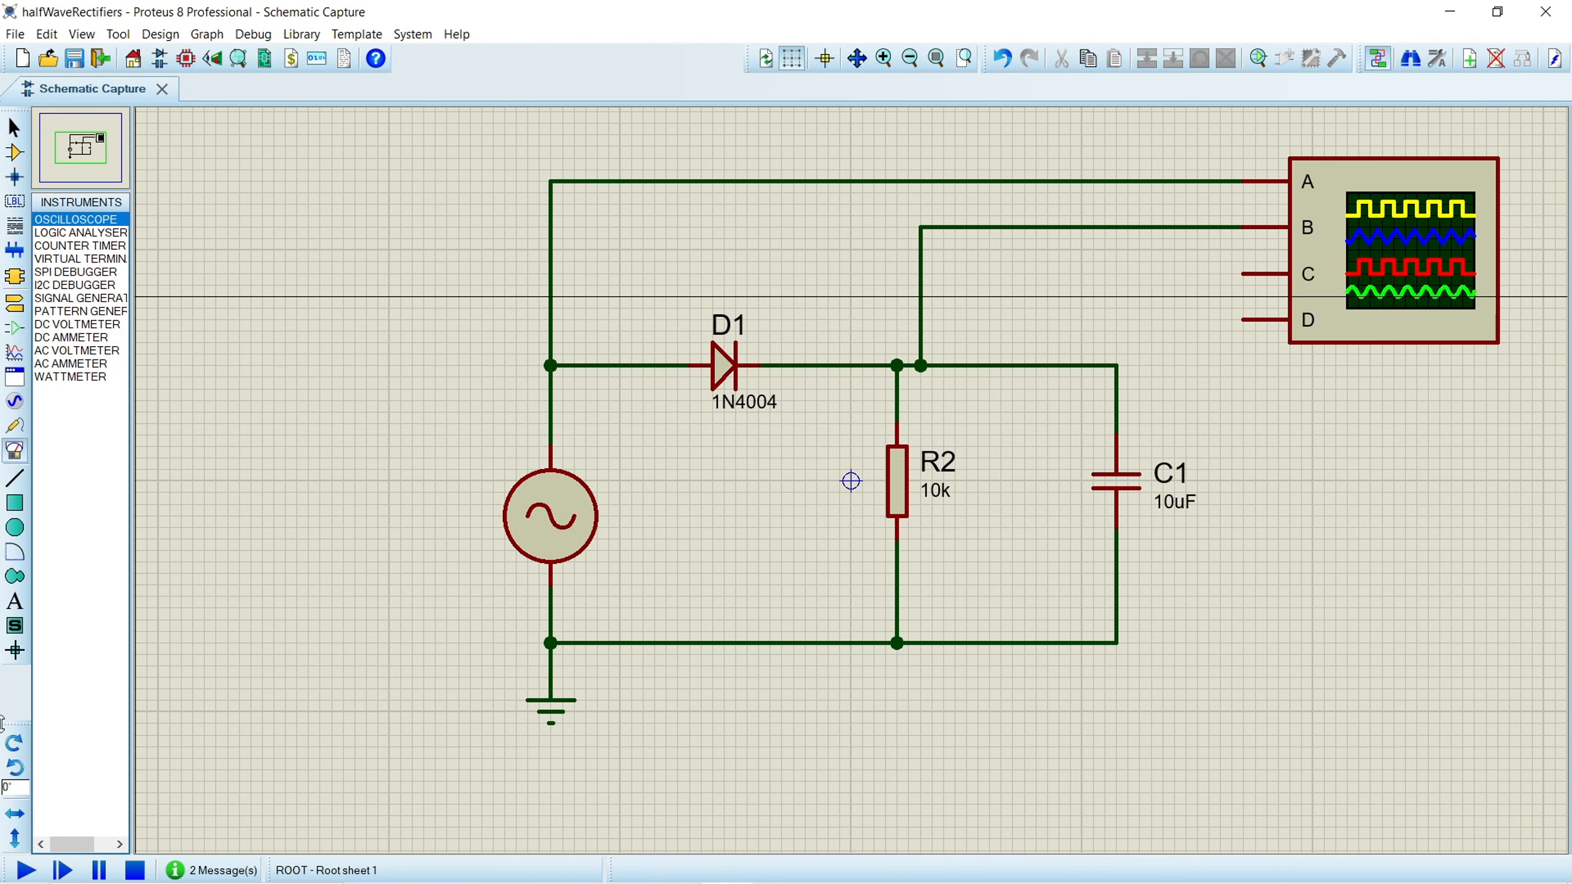
- Run the simulation with the oscilloscope's Auto triggering and channels C and D switched off
{"action": "left_click", "coordinate": [24, 871]}
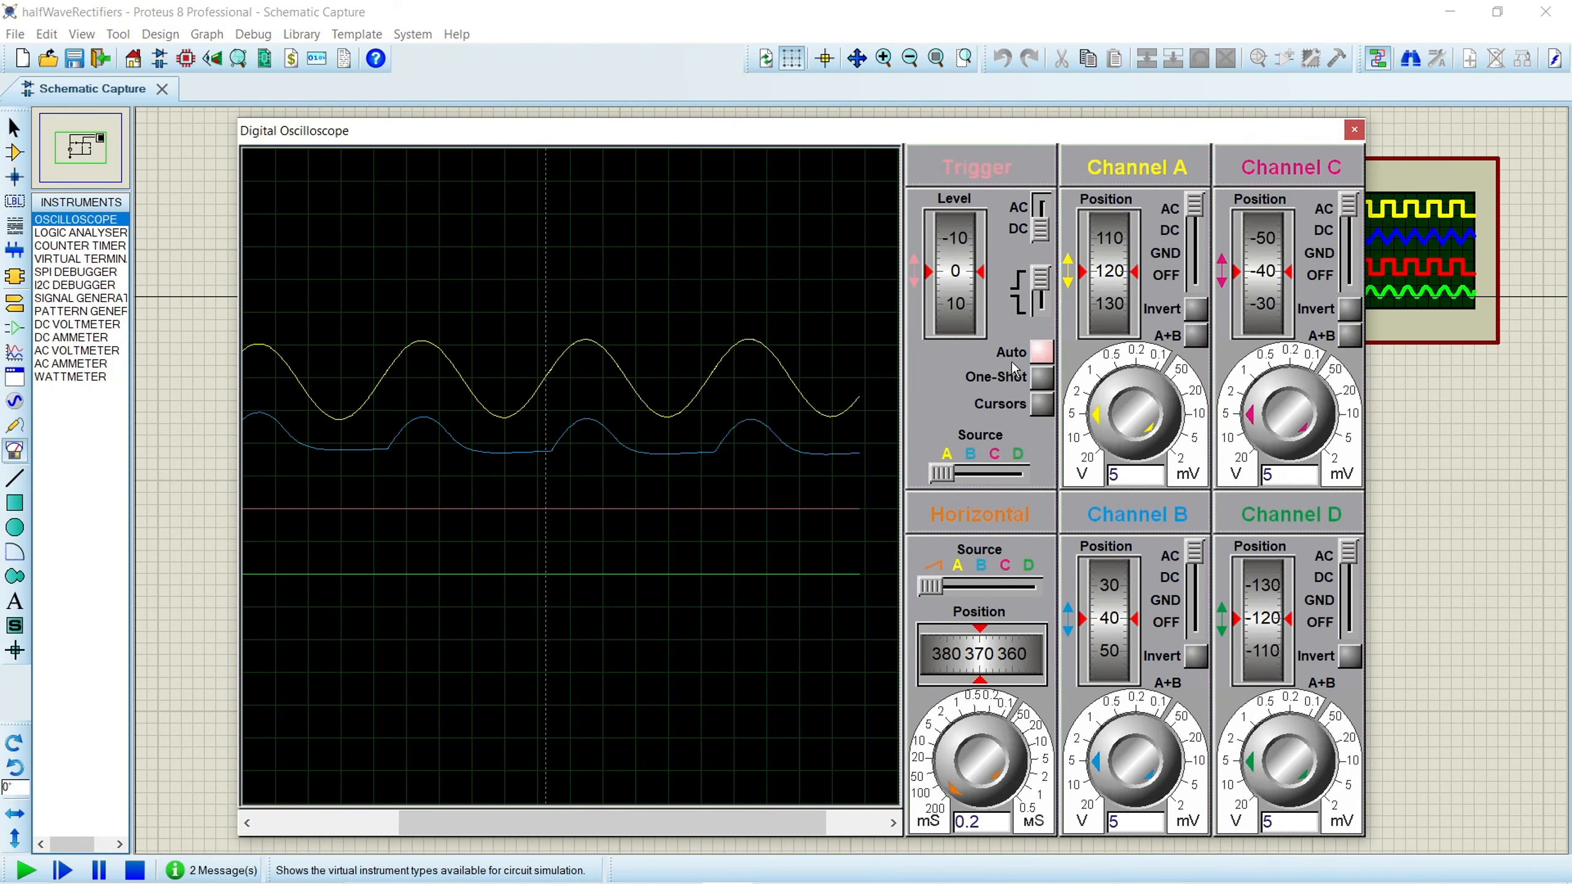
{"action": "left_click", "coordinate": [1042, 353]}
{"action": "left_click_drag", "start_coordinate": [1347, 211], "coordinate": [1355, 305]}
{"action": "left_click_drag", "start_coordinate": [1349, 559], "coordinate": [1351, 662]}
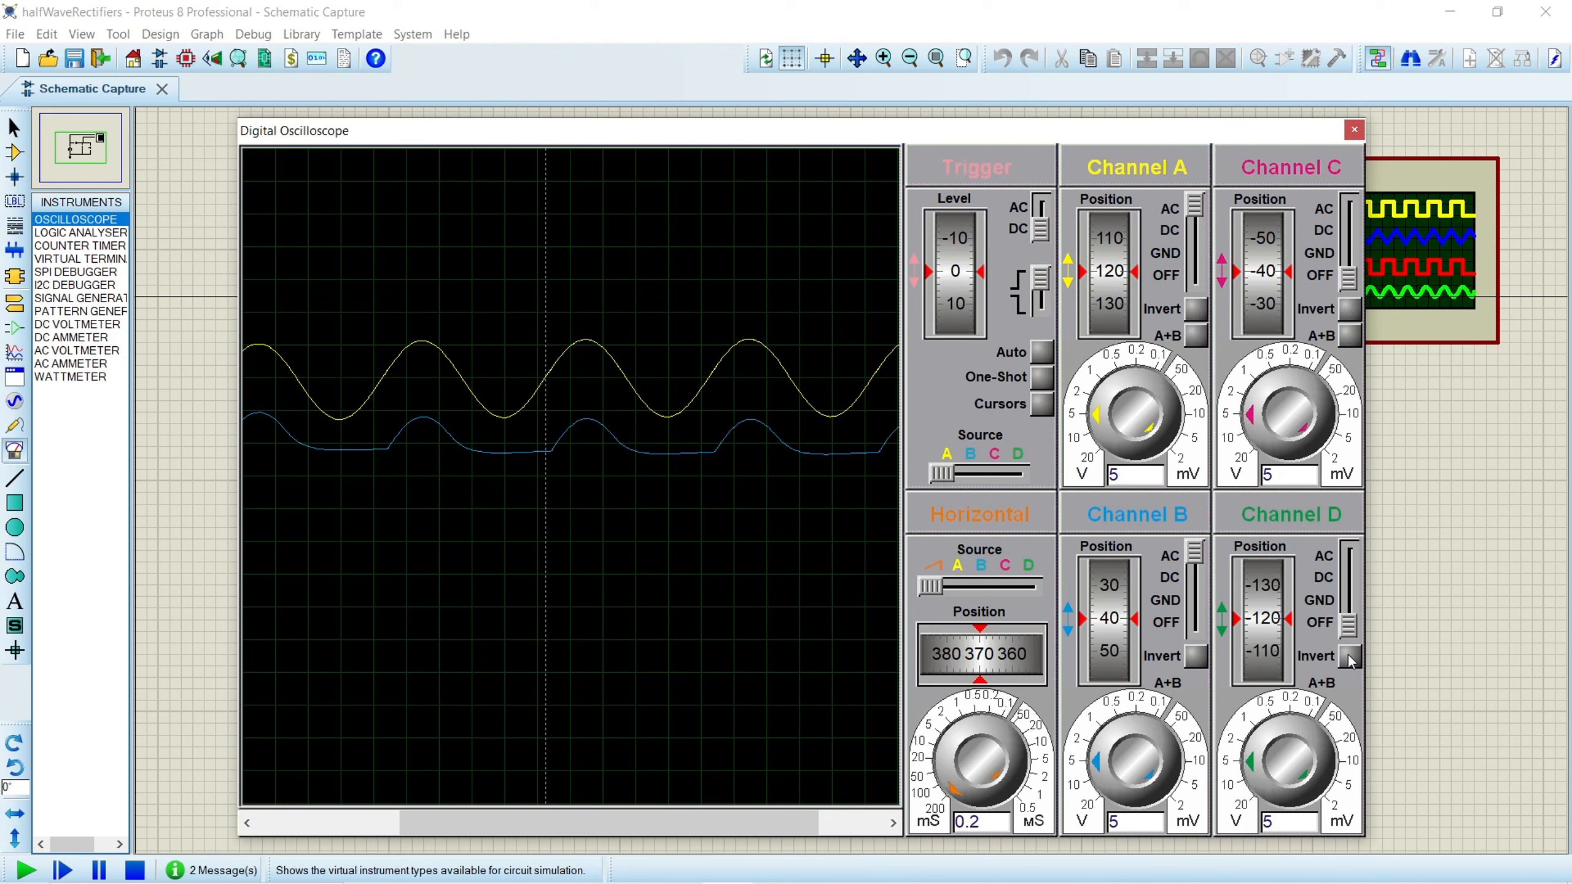
- Overlay channels A and B at vertical position 0, measure the waveform peaks with the cursors, and close the oscilloscope
{"action": "scroll", "coordinate": [1122, 325], "scroll_direction": "up", "scroll_amount": 11}
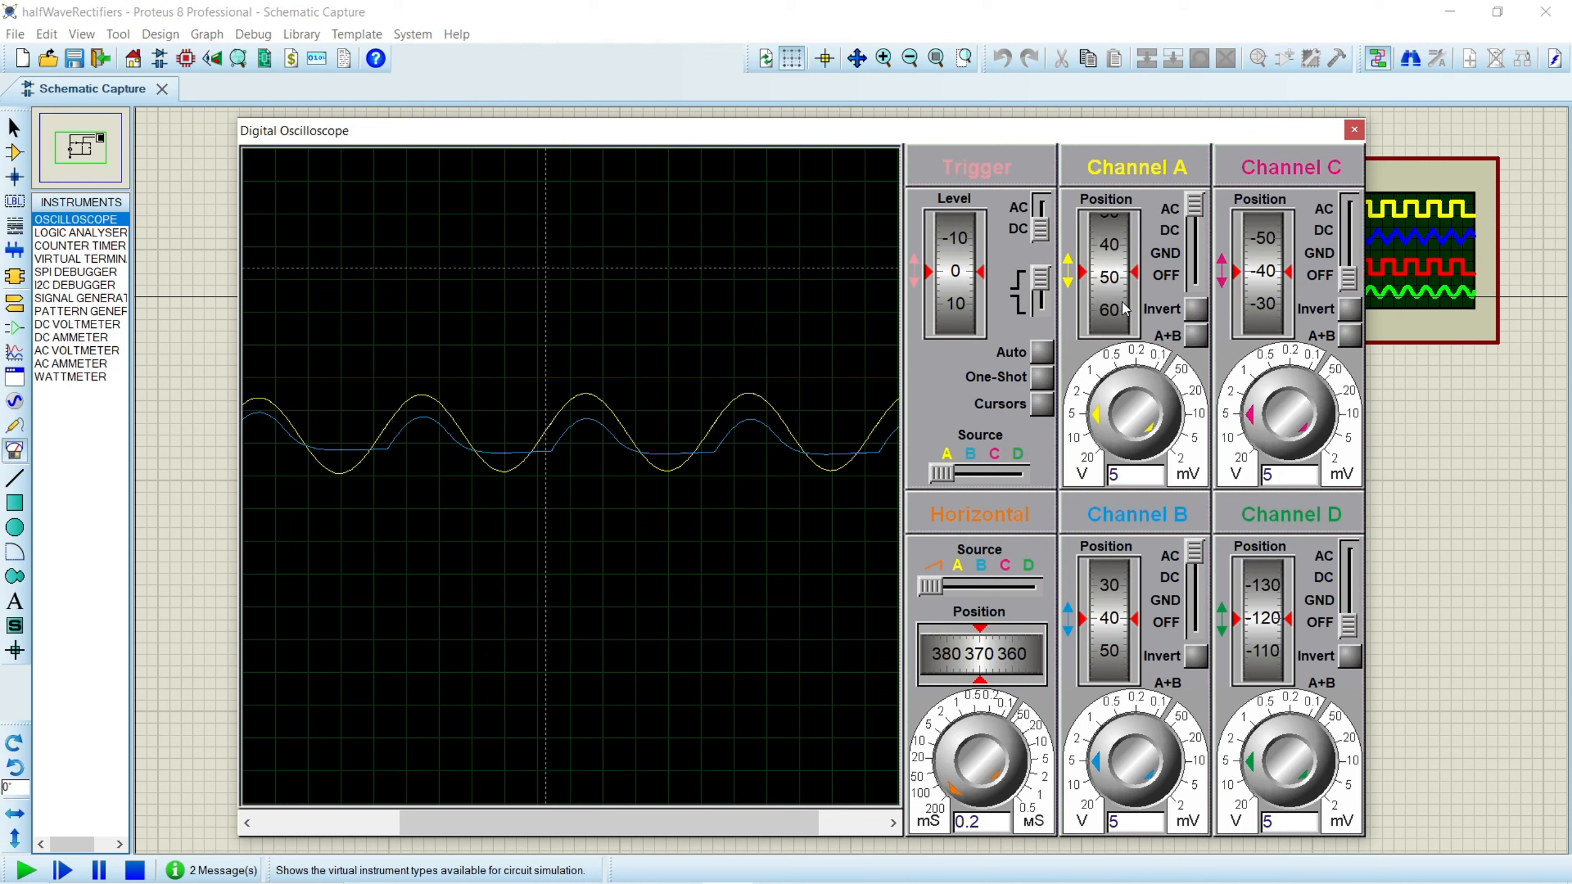
{"action": "scroll", "coordinate": [1121, 326], "scroll_direction": "up", "scroll_amount": 1}
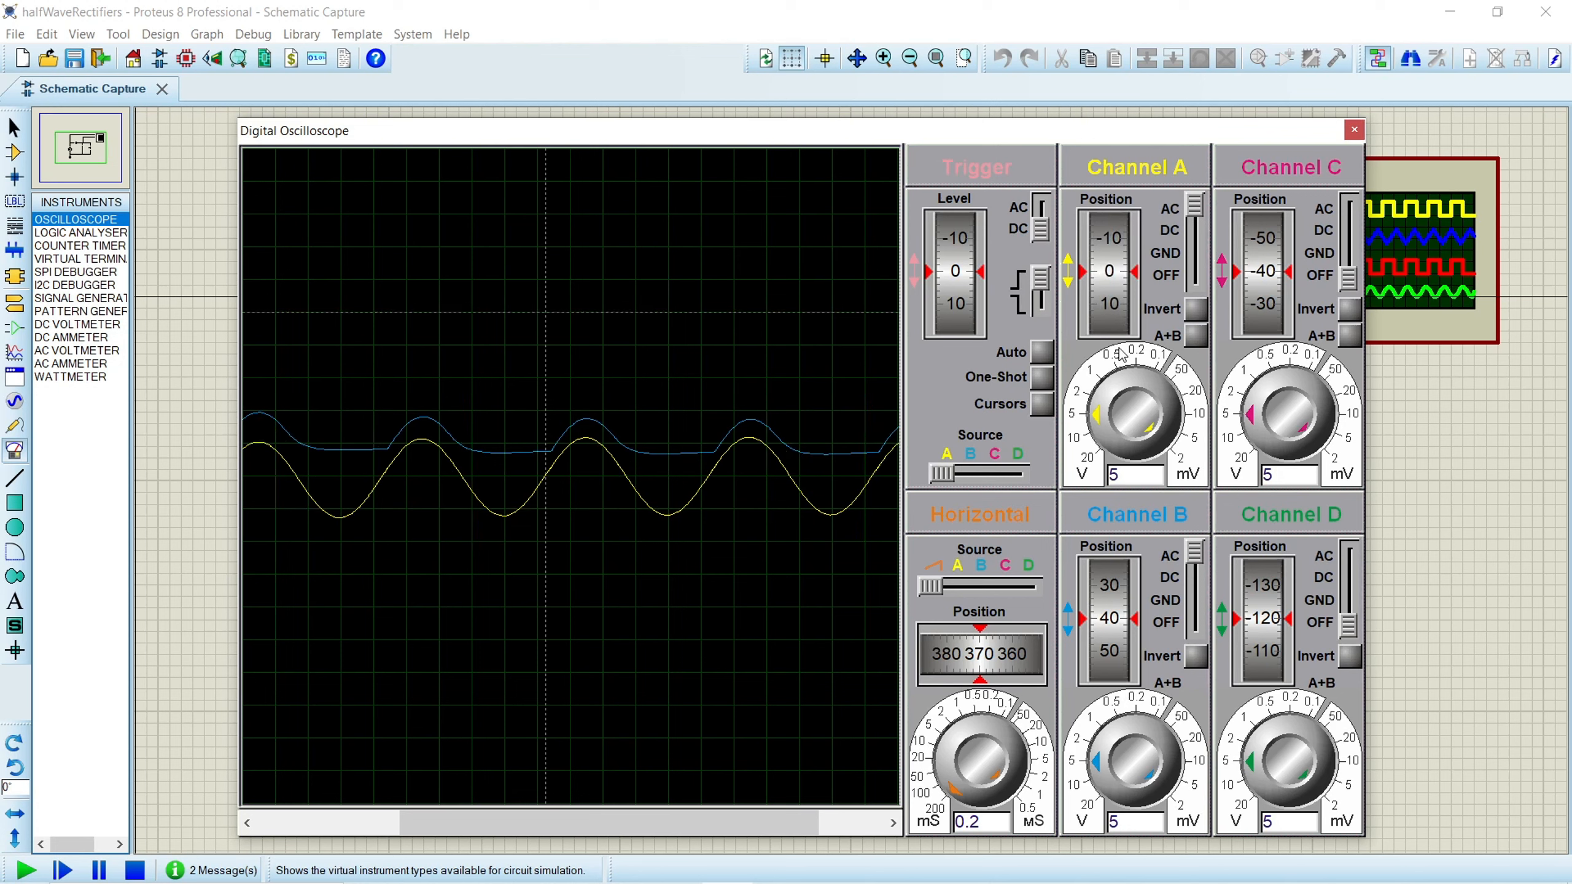
{"action": "scroll", "coordinate": [1121, 619], "scroll_direction": "up", "scroll_amount": 6}
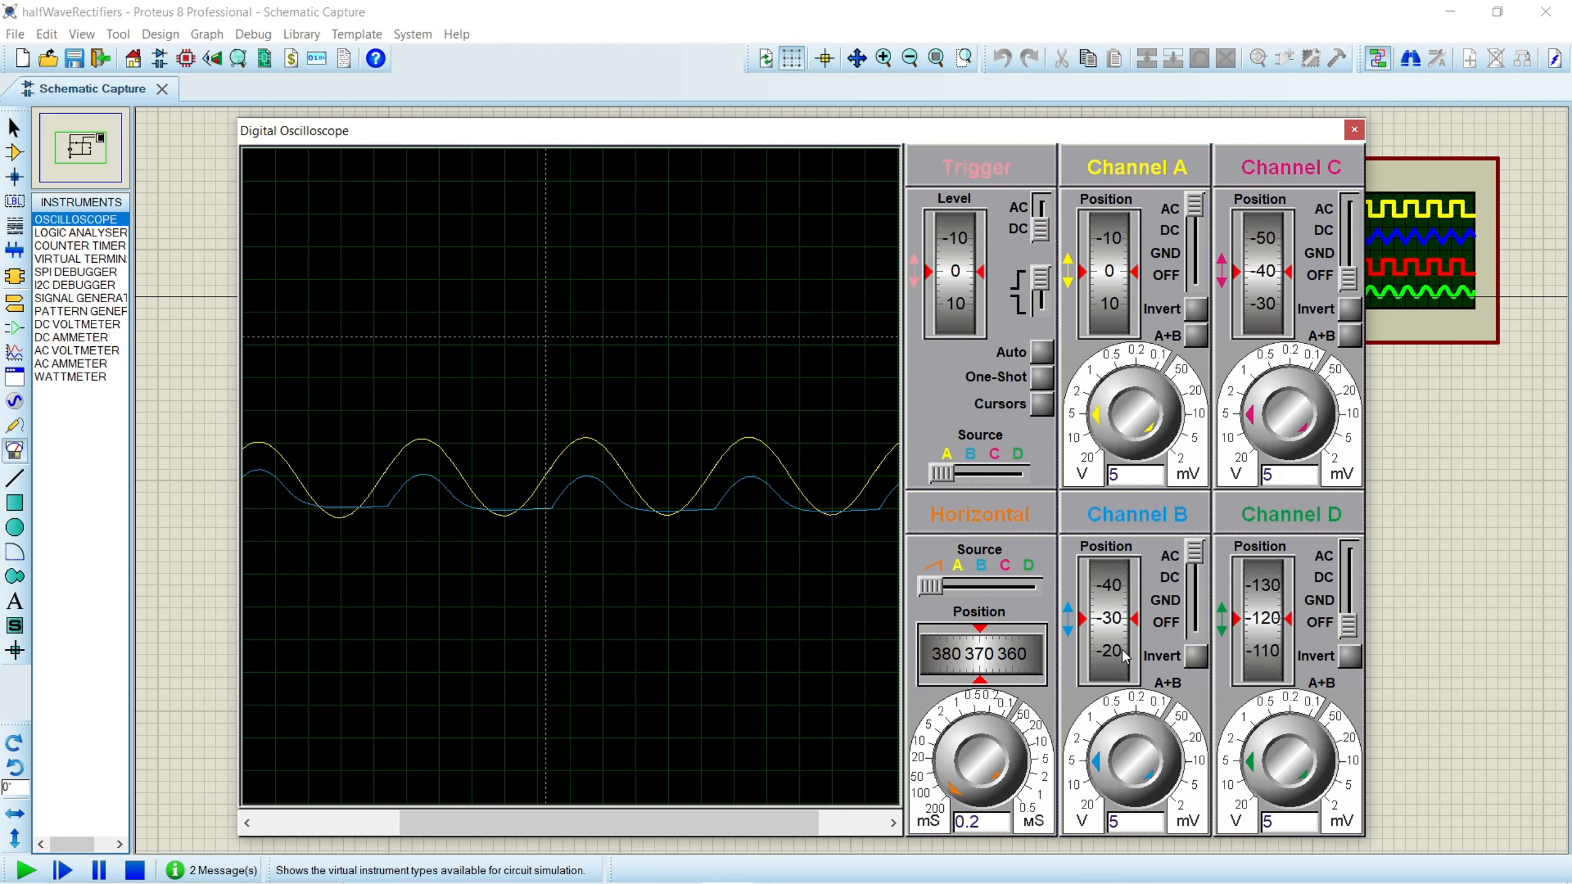
{"action": "scroll", "coordinate": [1125, 647], "scroll_direction": "down", "scroll_amount": 2}
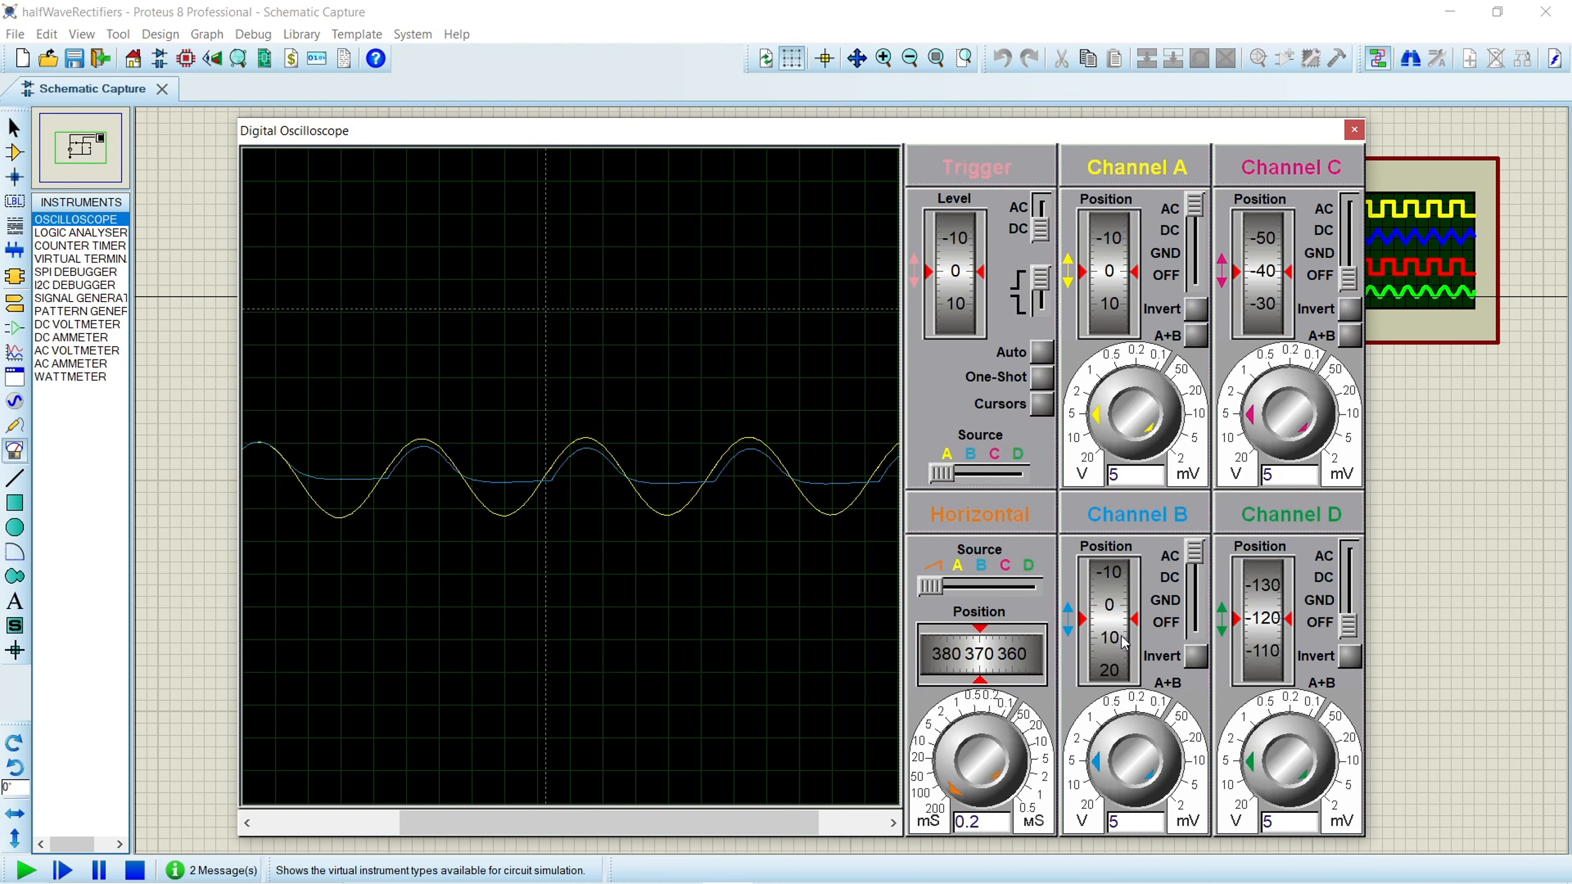
{"action": "scroll", "coordinate": [1125, 644], "scroll_direction": "up", "scroll_amount": 1}
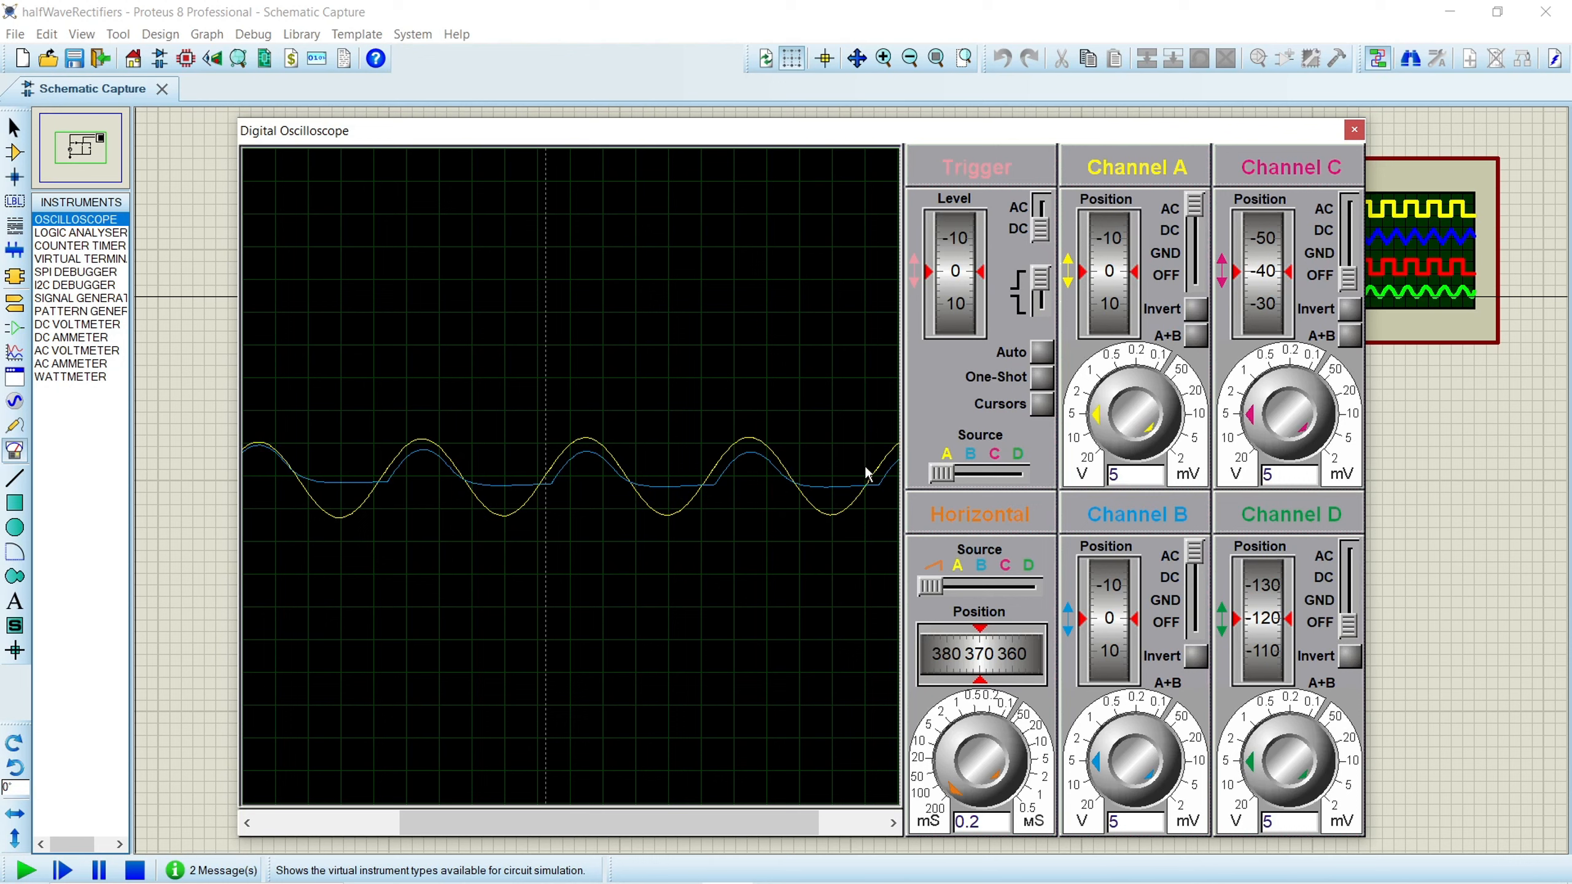
{"action": "left_click", "coordinate": [1041, 403]}
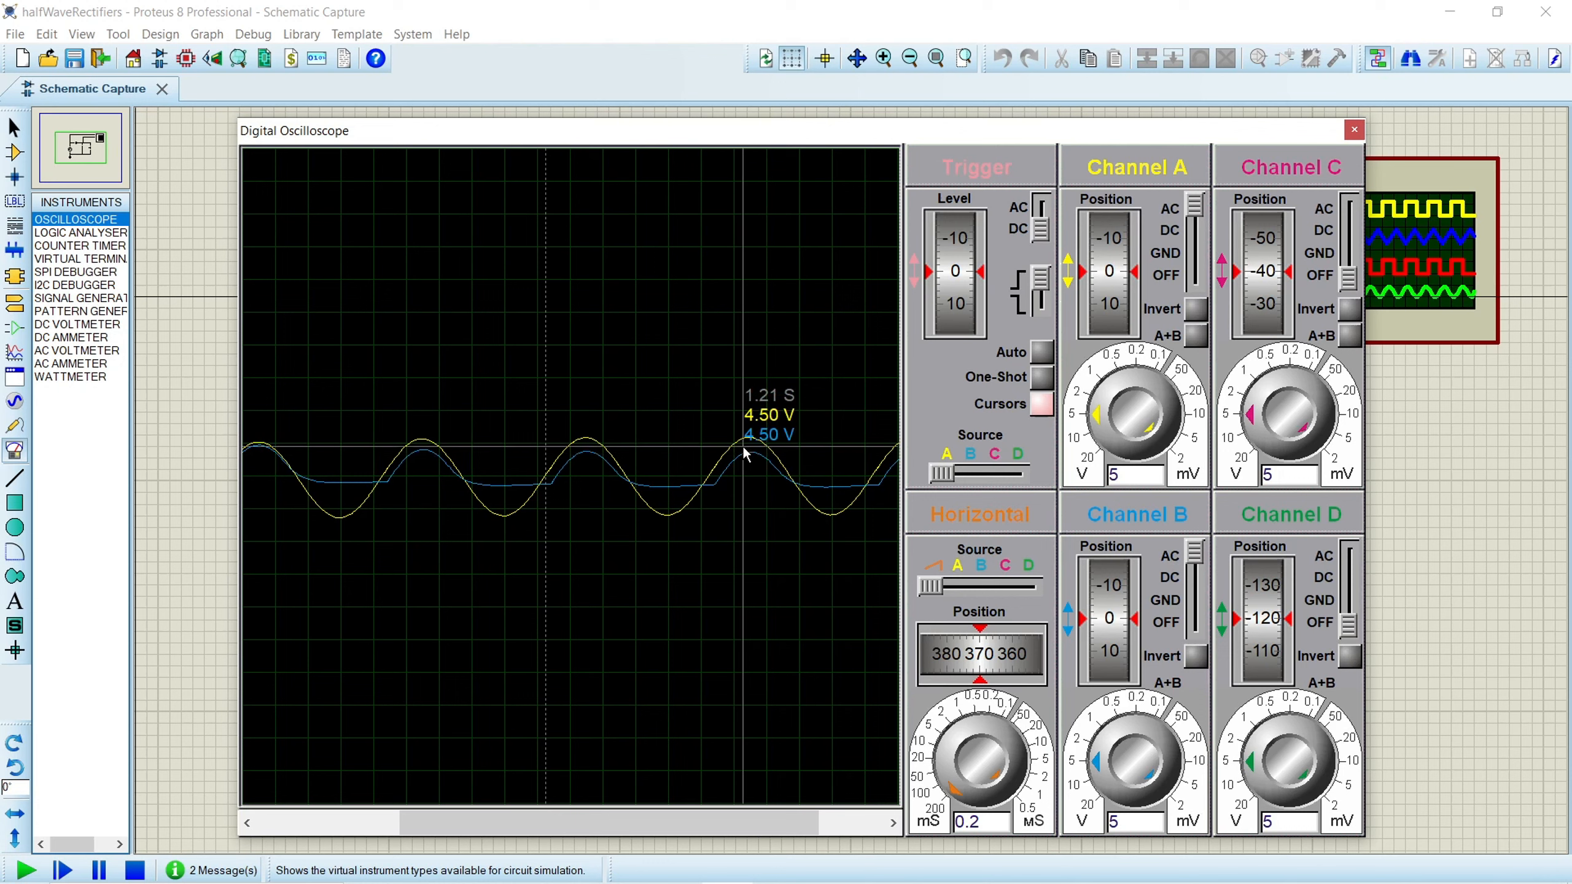
{"action": "left_click", "coordinate": [1353, 130]}
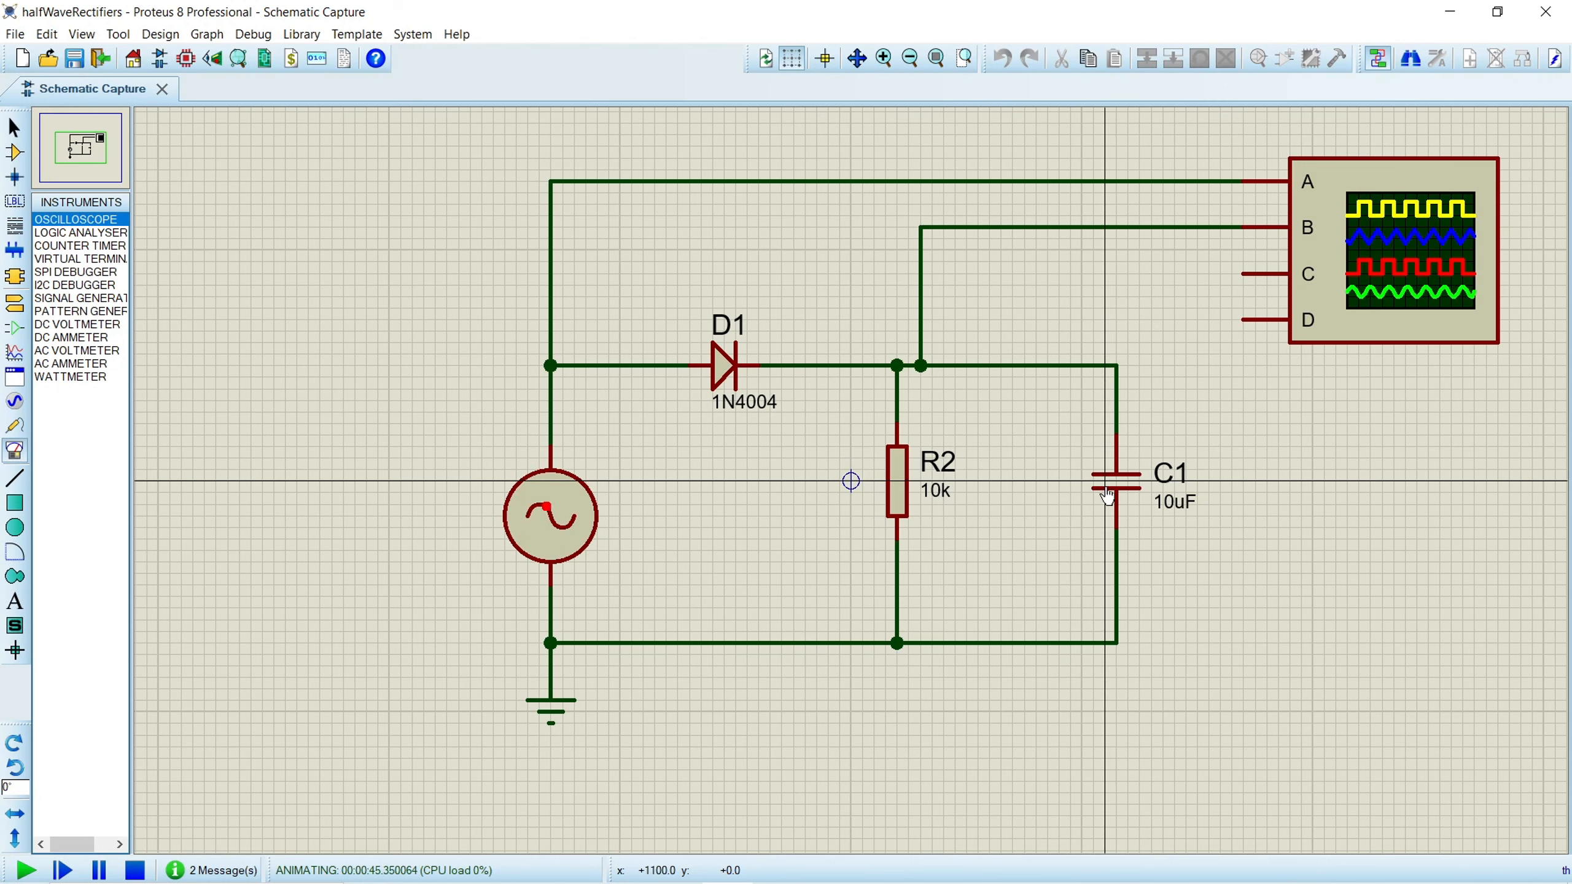
- Stop the simulation and set filter capacitor C1's value to 100uF
{"action": "left_click", "coordinate": [1171, 509]}
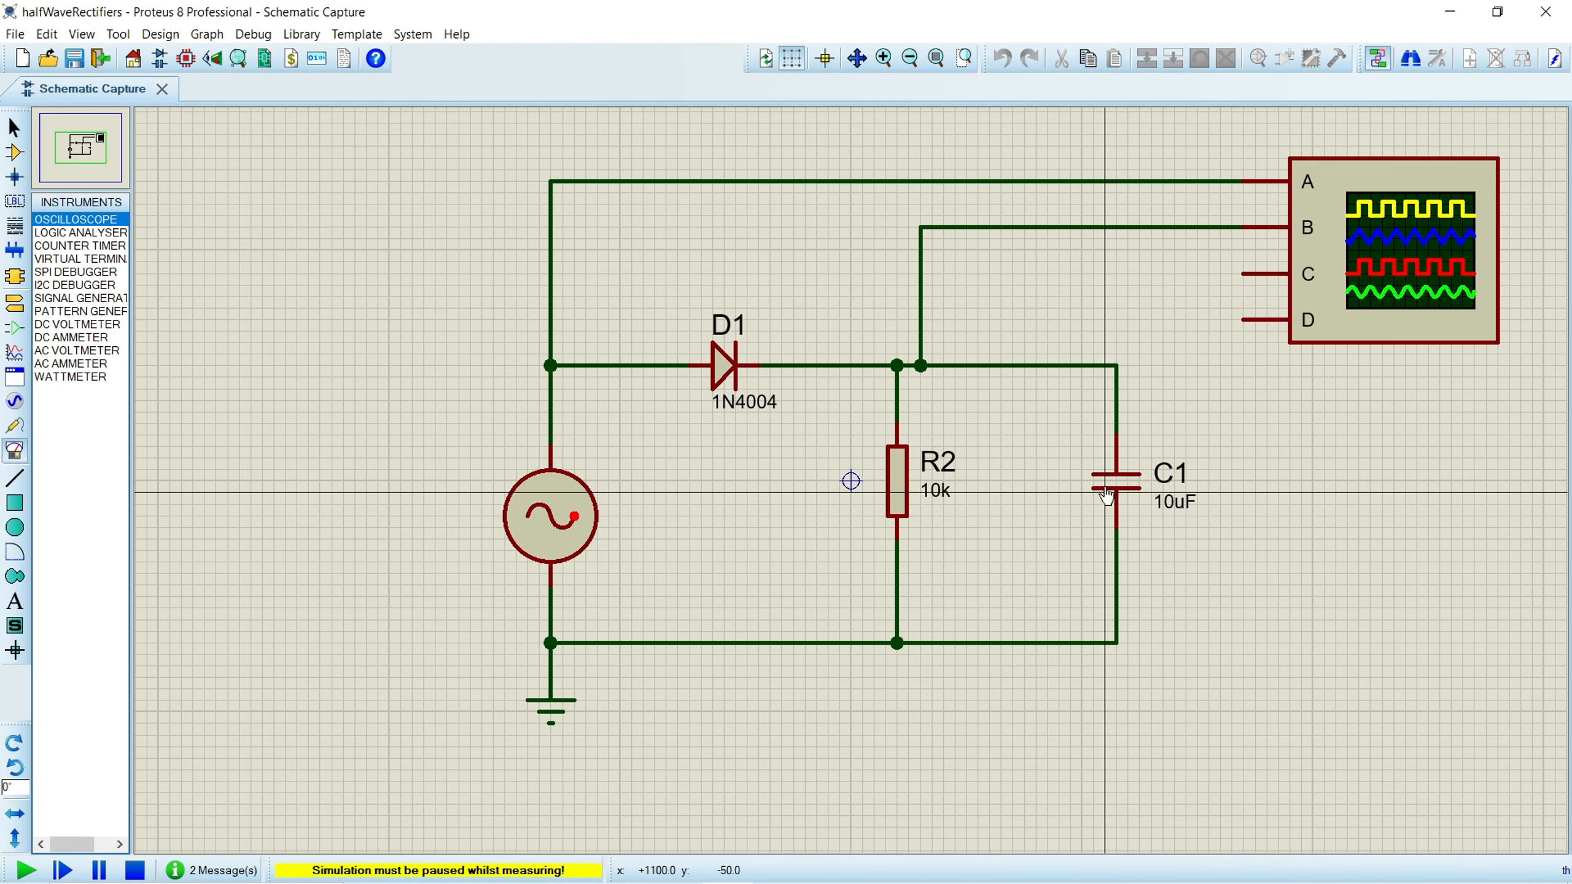
{"action": "left_click", "coordinate": [135, 870]}
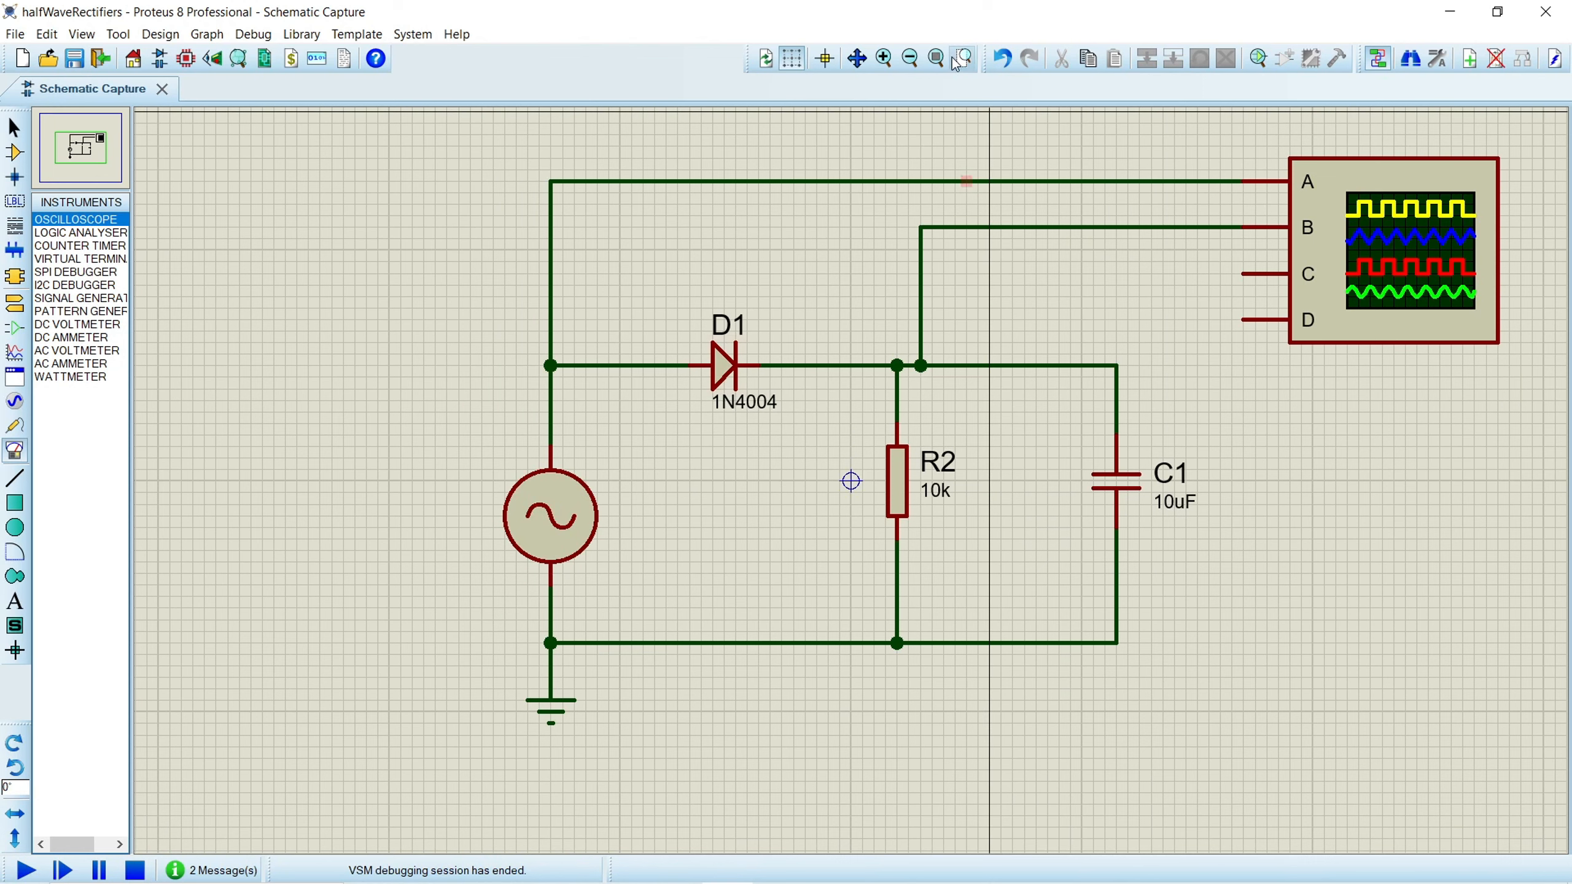
{"action": "double_click", "coordinate": [1107, 487]}
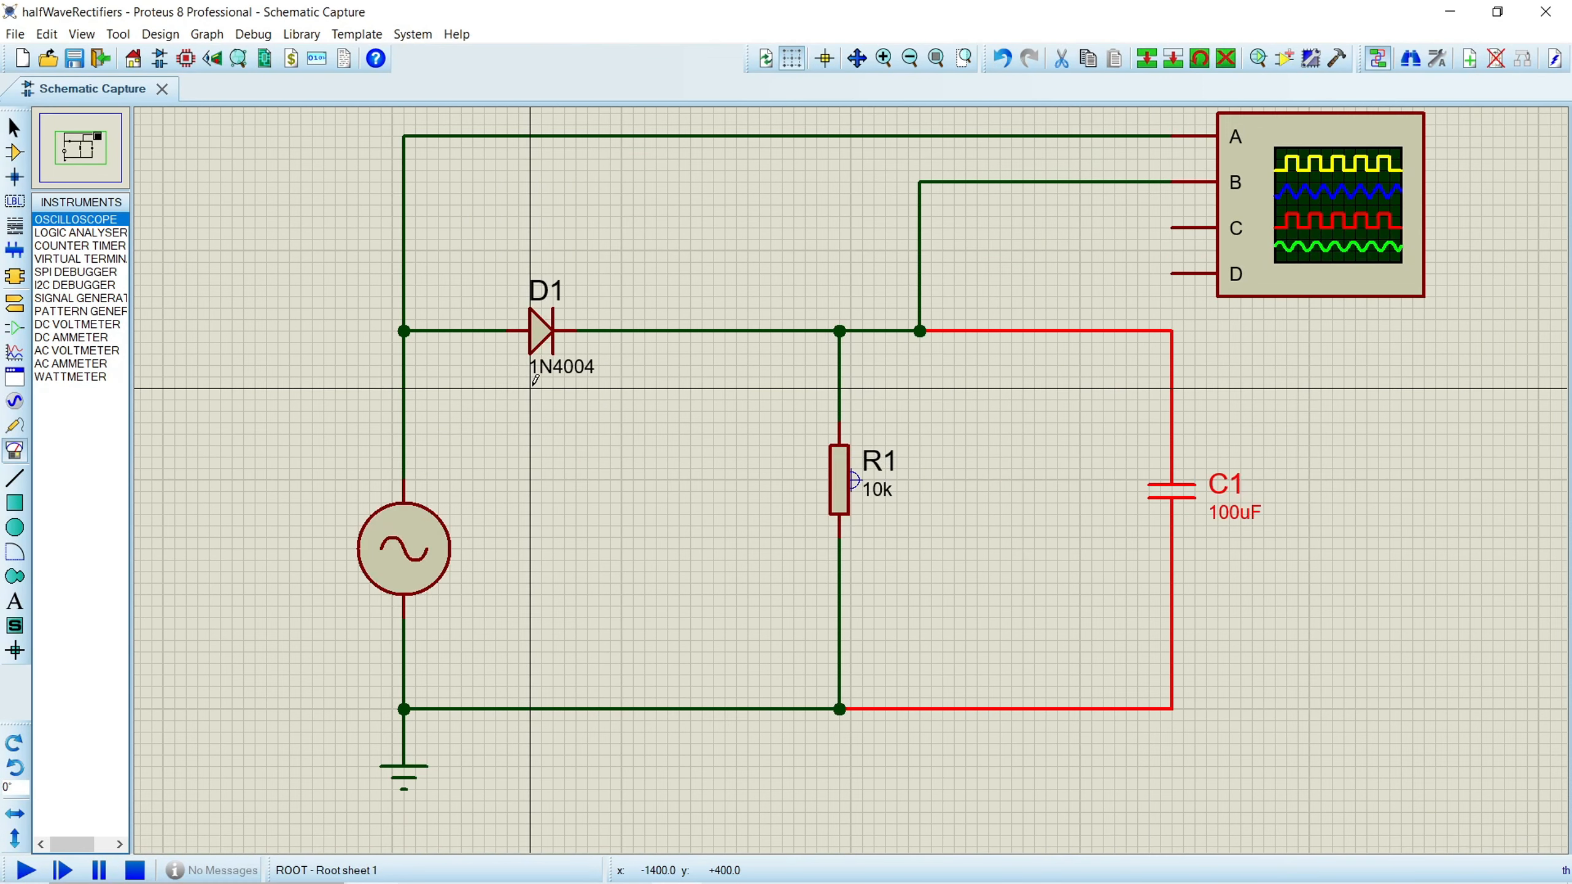
- Run the simulation with the 100uF capacitor, switching off the oscilloscope's Auto triggering and channels C and D
{"action": "left_click", "coordinate": [24, 870]}
{"action": "left_click_drag", "start_coordinate": [556, 180], "coordinate": [824, 152]}
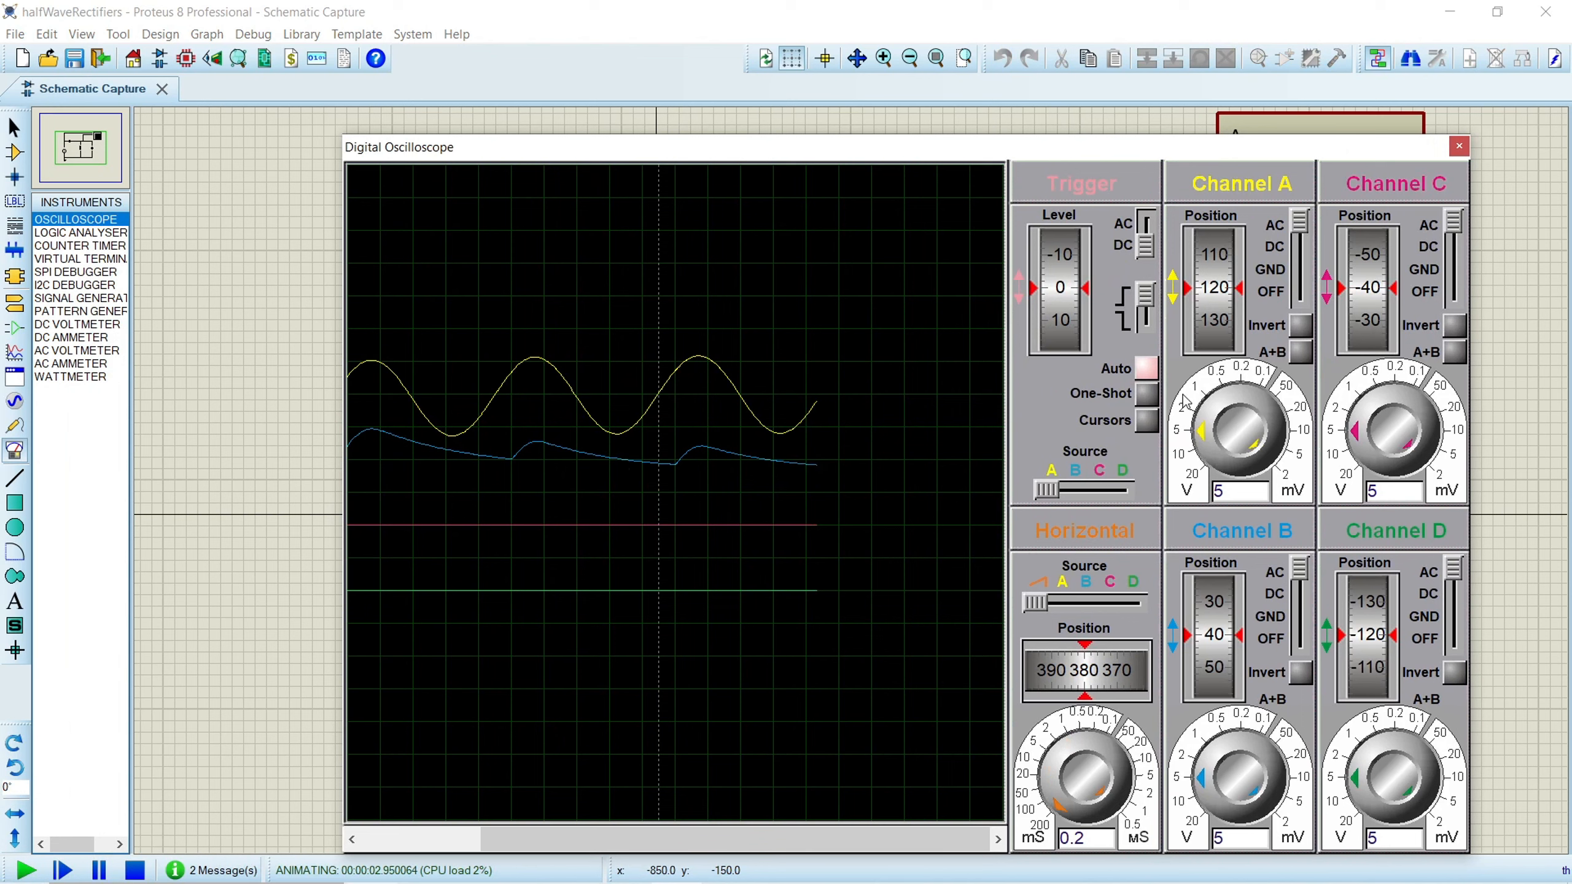
{"action": "left_click", "coordinate": [1149, 370]}
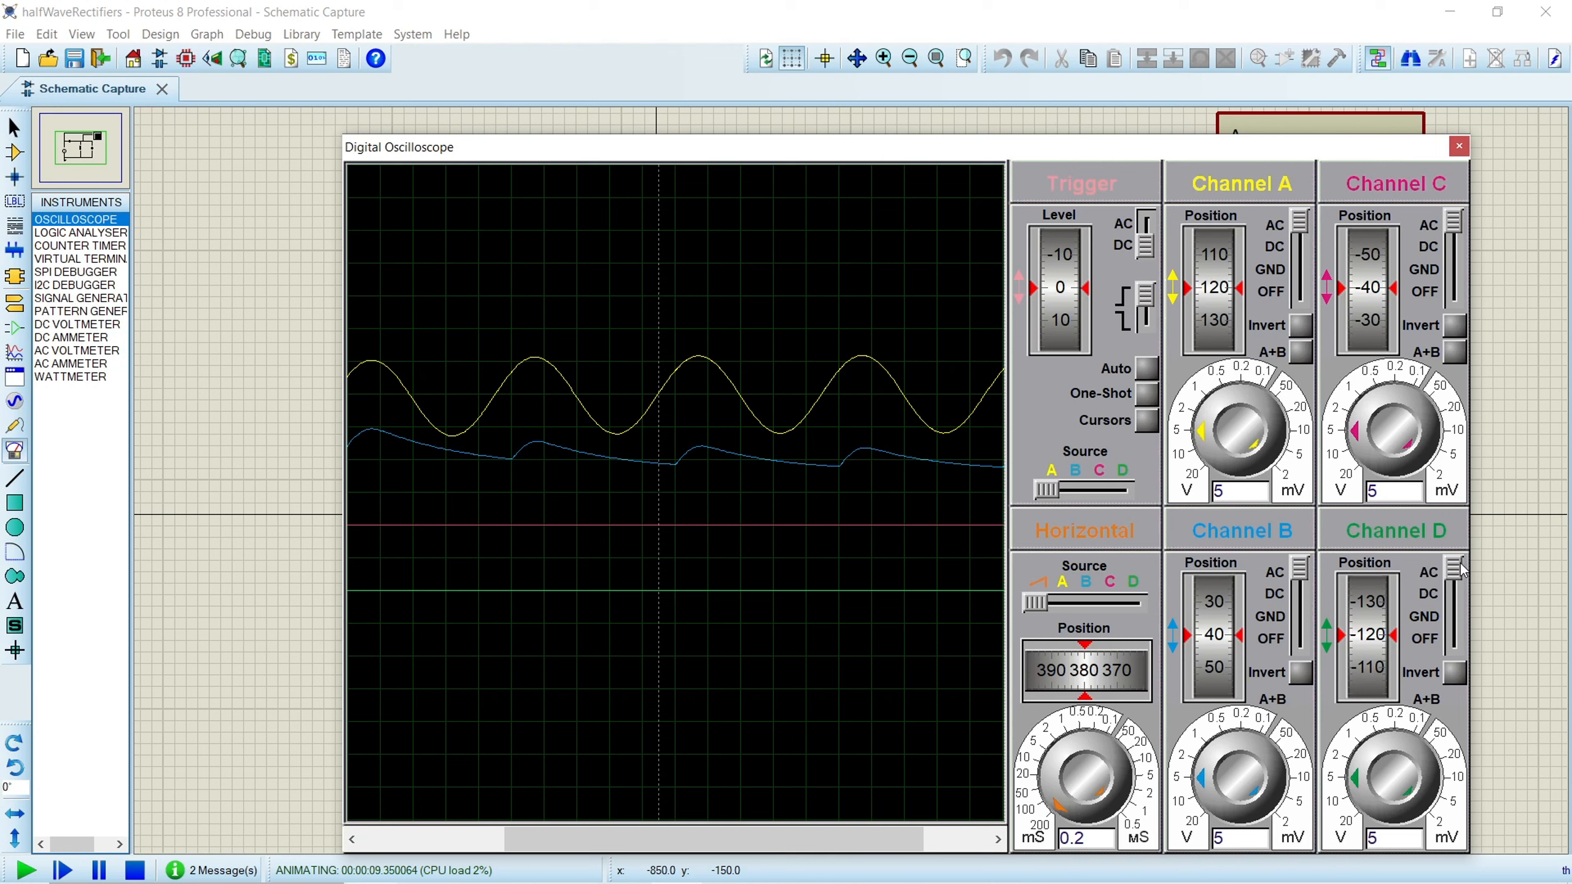
{"action": "left_click_drag", "start_coordinate": [1455, 569], "coordinate": [1454, 641]}
{"action": "left_click_drag", "start_coordinate": [1459, 230], "coordinate": [1466, 365]}
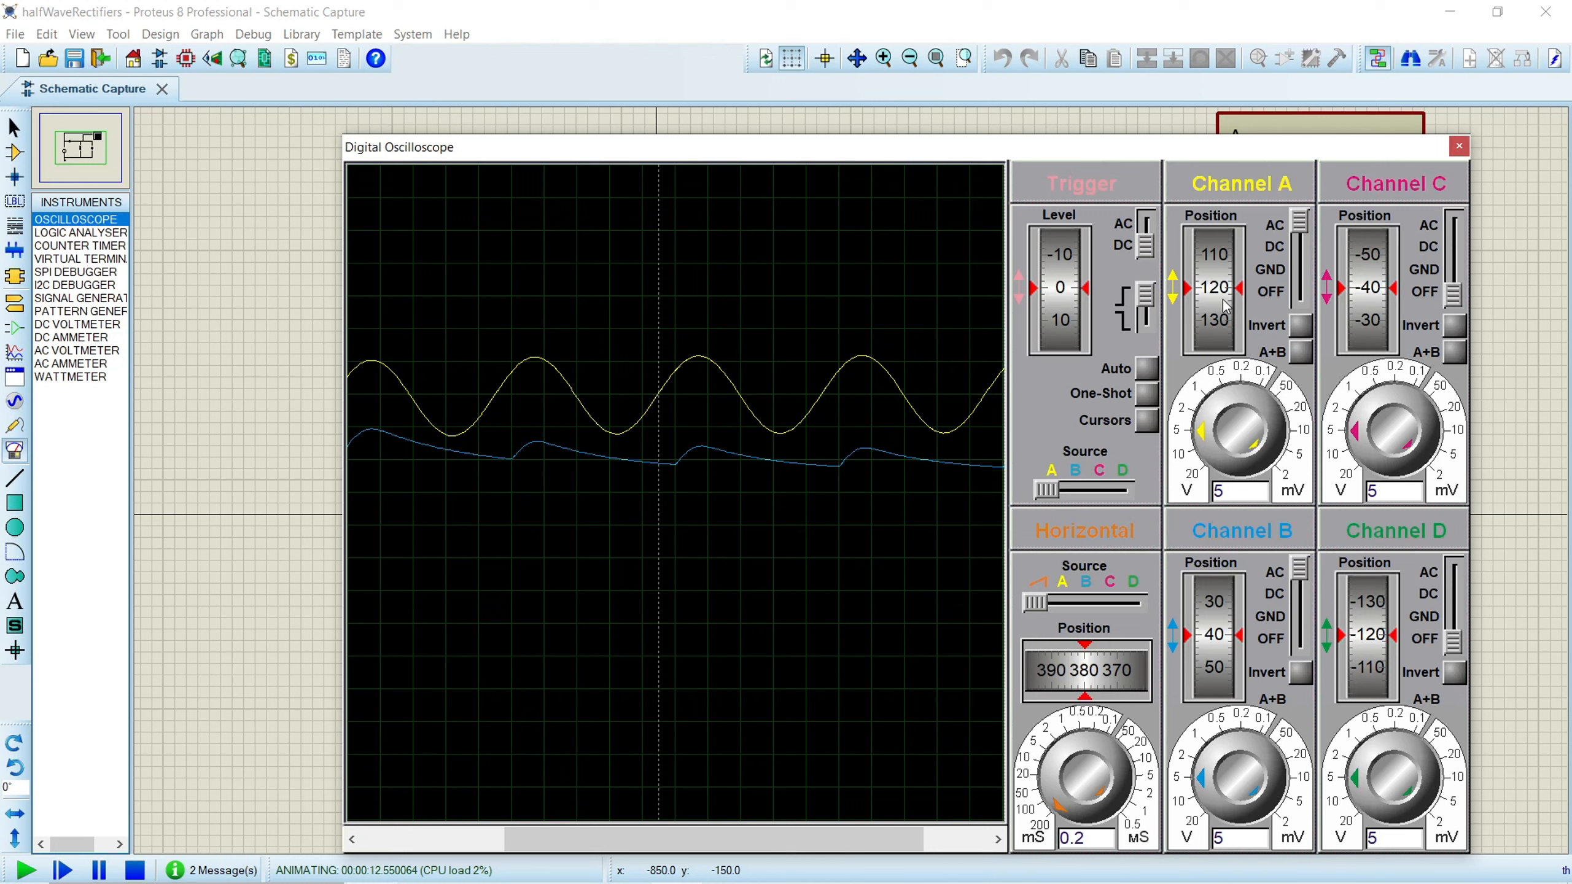
- Set channels A and B to vertical position 0 and measure the waveforms with the cursors before stopping the simulation
{"action": "left_click_drag", "start_coordinate": [1226, 305], "coordinate": [1224, 360]}
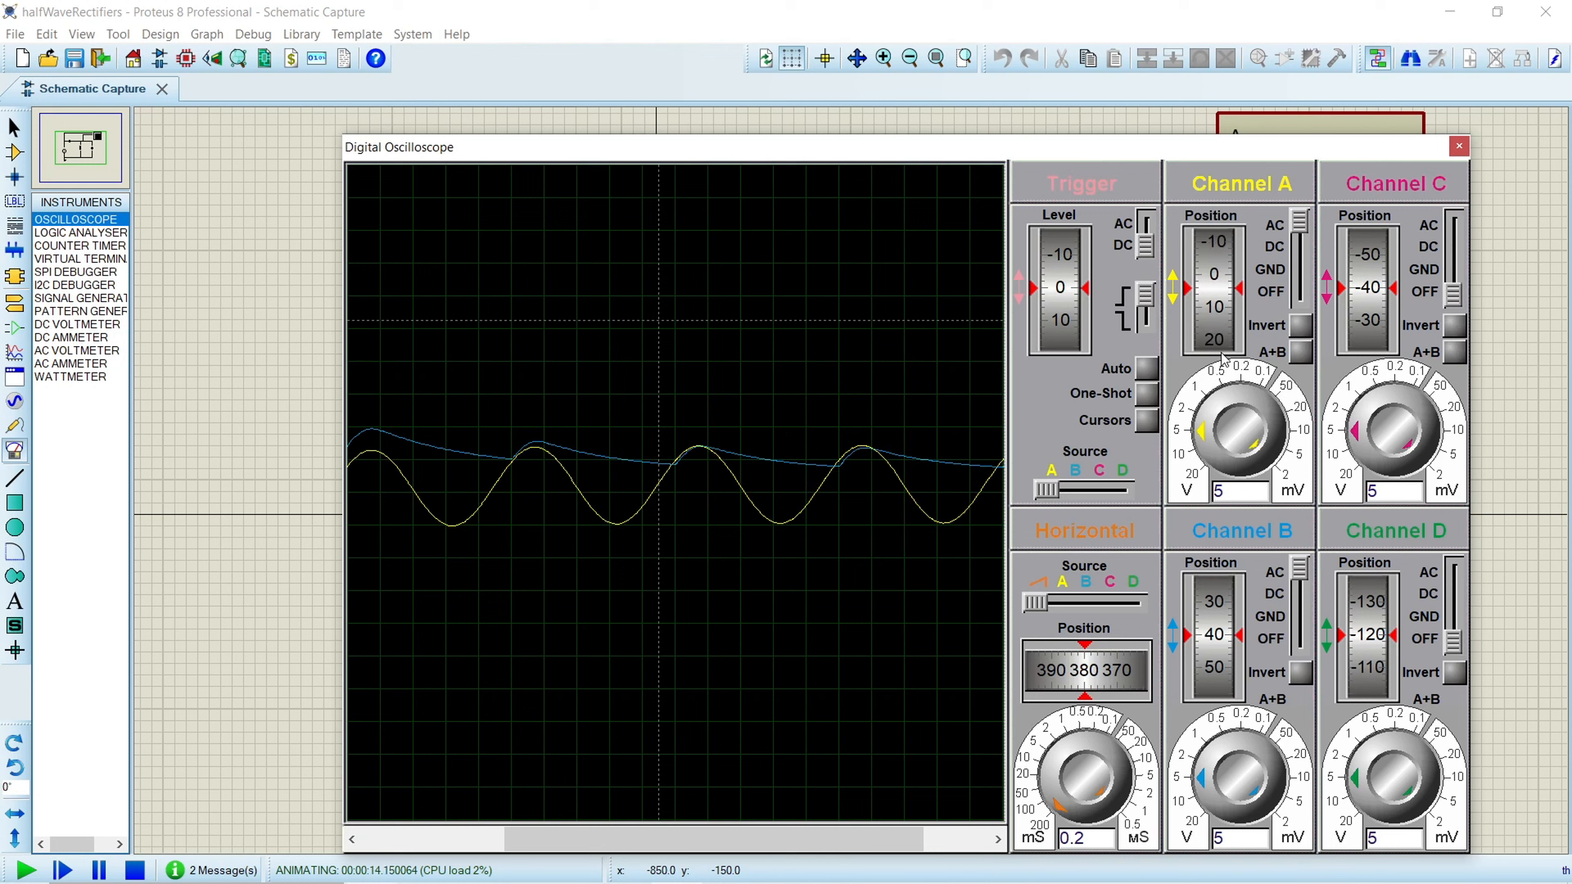
{"action": "left_click_drag", "start_coordinate": [1227, 638], "coordinate": [1232, 660]}
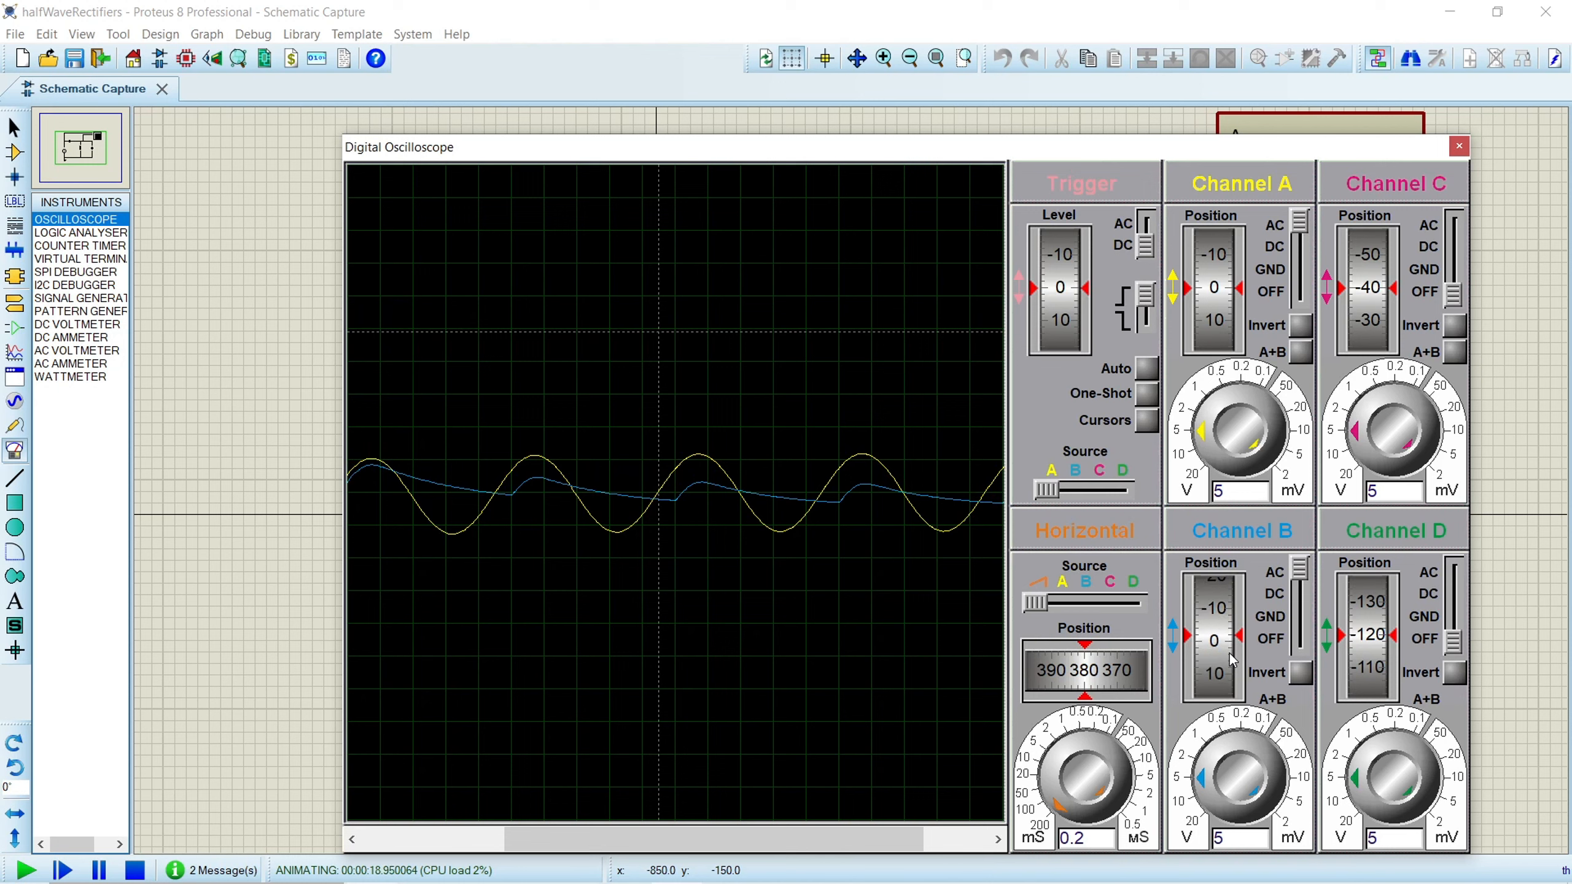
{"action": "left_click", "coordinate": [1145, 421]}
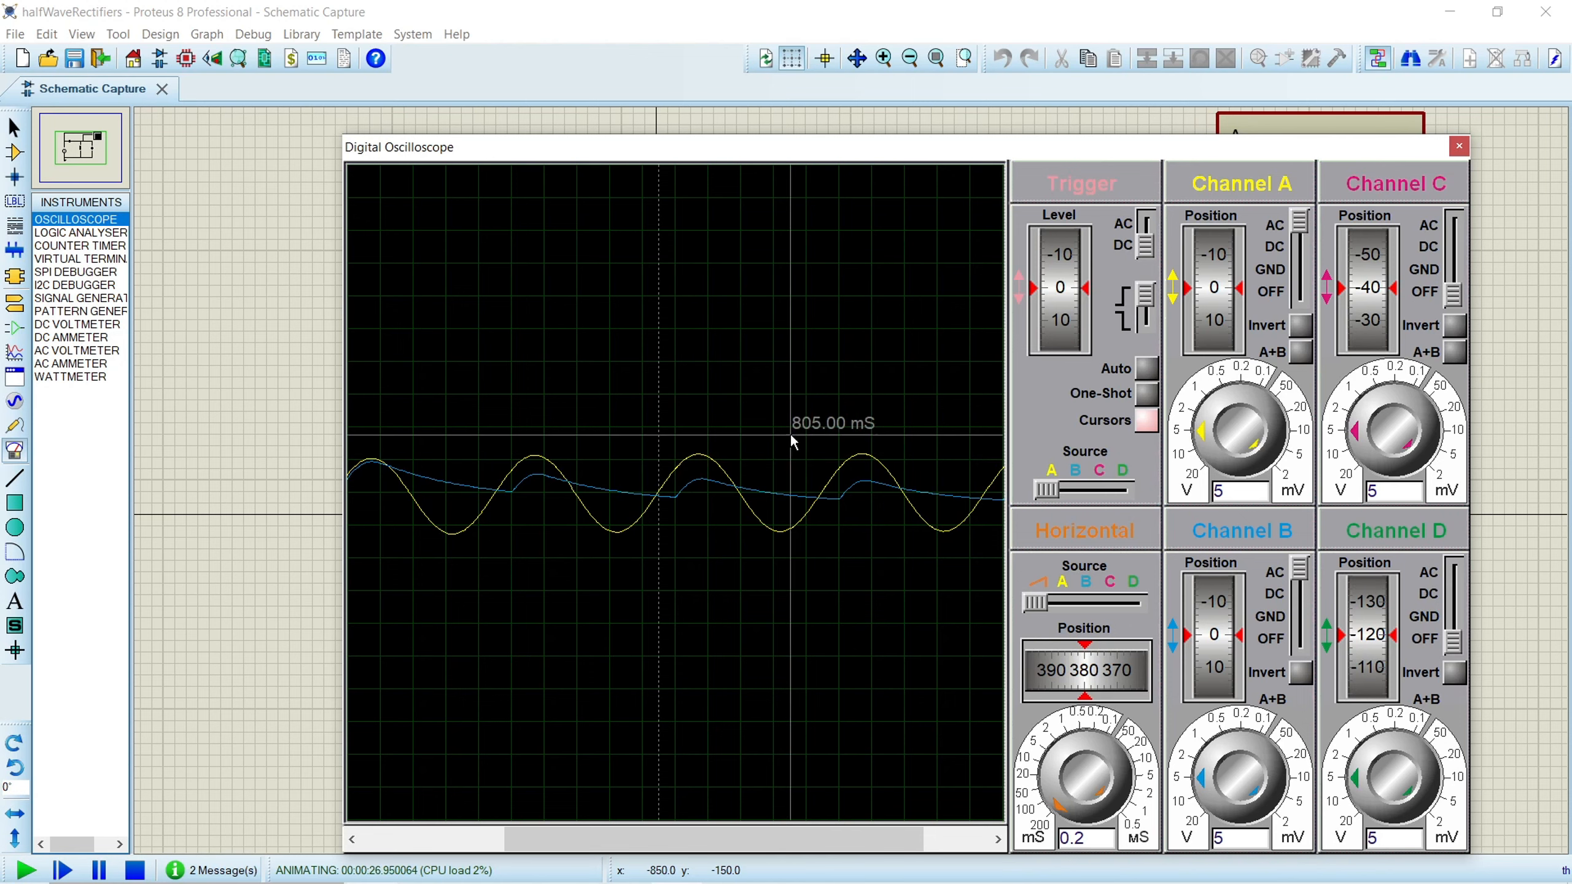
{"action": "left_click", "coordinate": [1458, 147]}
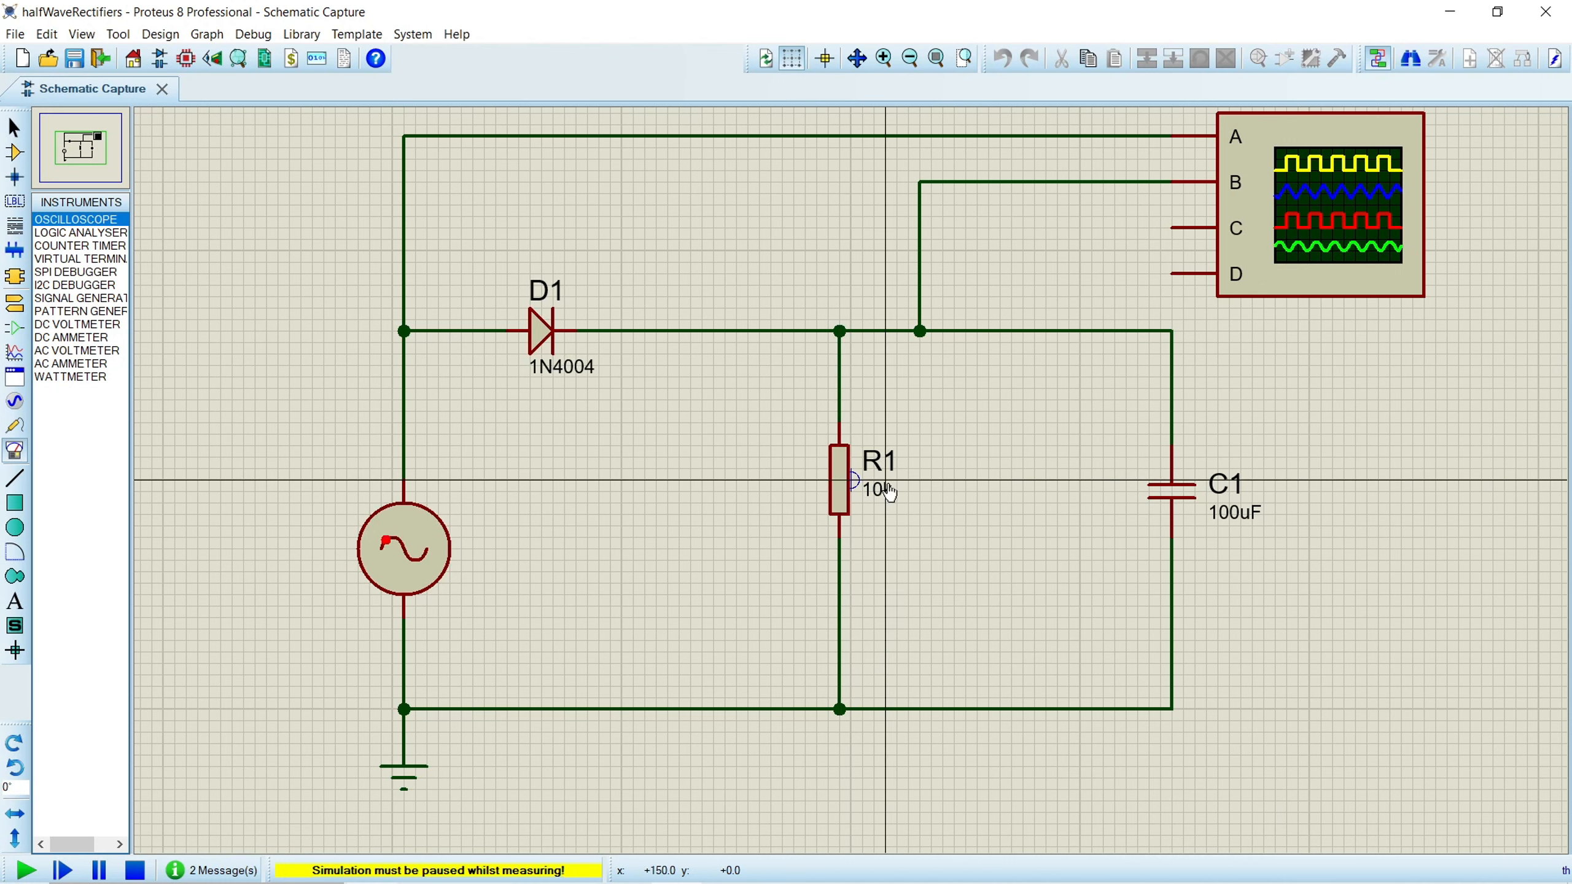
{"action": "left_click", "coordinate": [135, 870]}
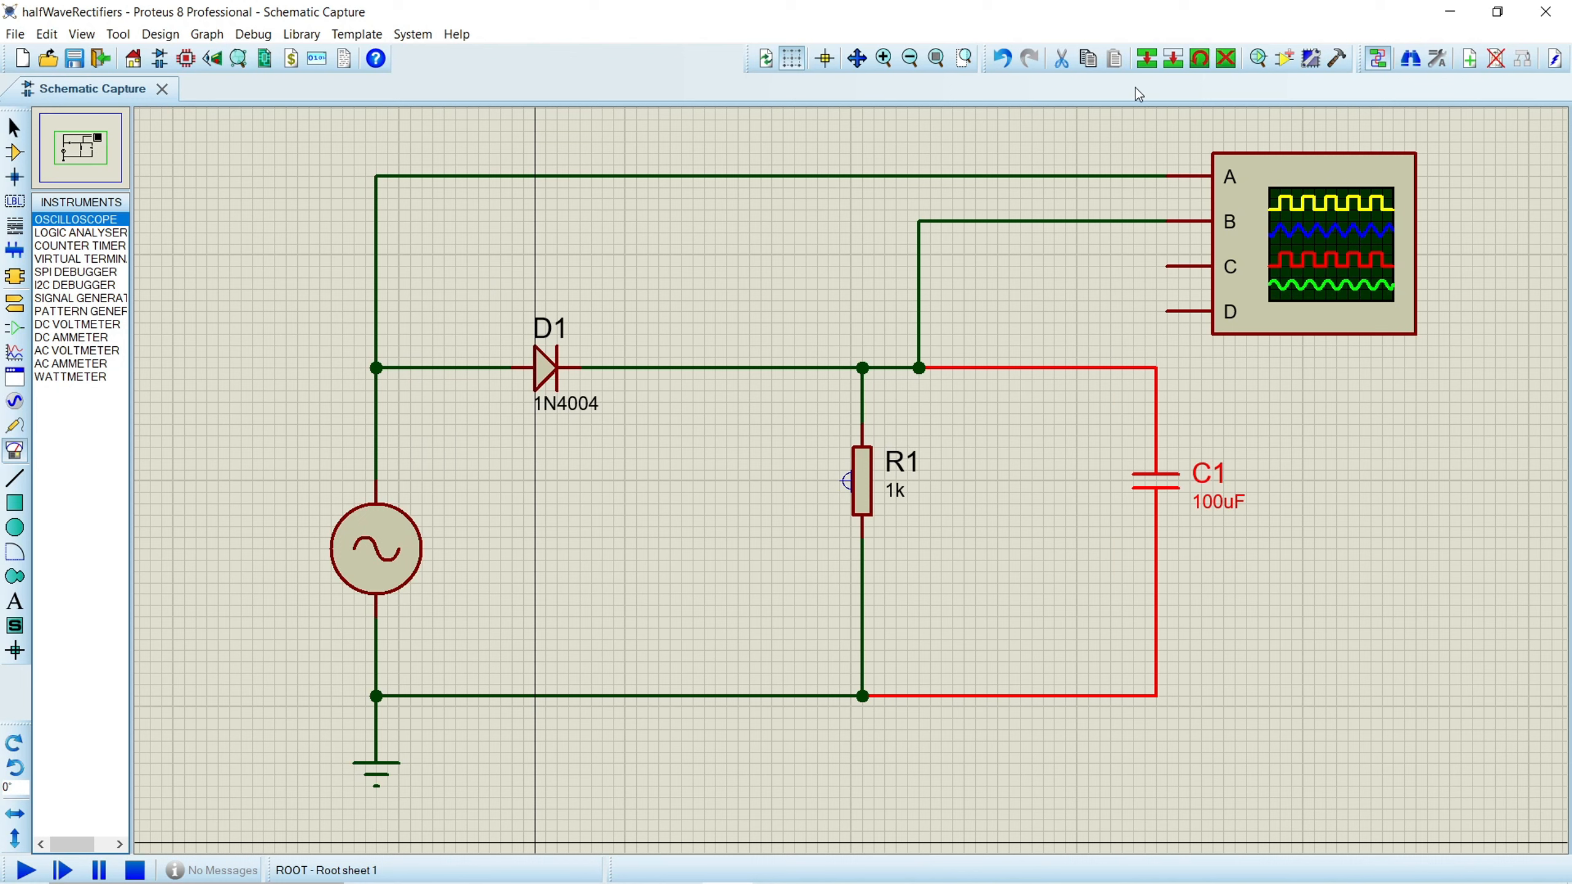
- Run the simulation with the 1k load resistor, switching off the oscilloscope's Auto triggering and channels C and D
{"action": "left_click", "coordinate": [25, 869]}
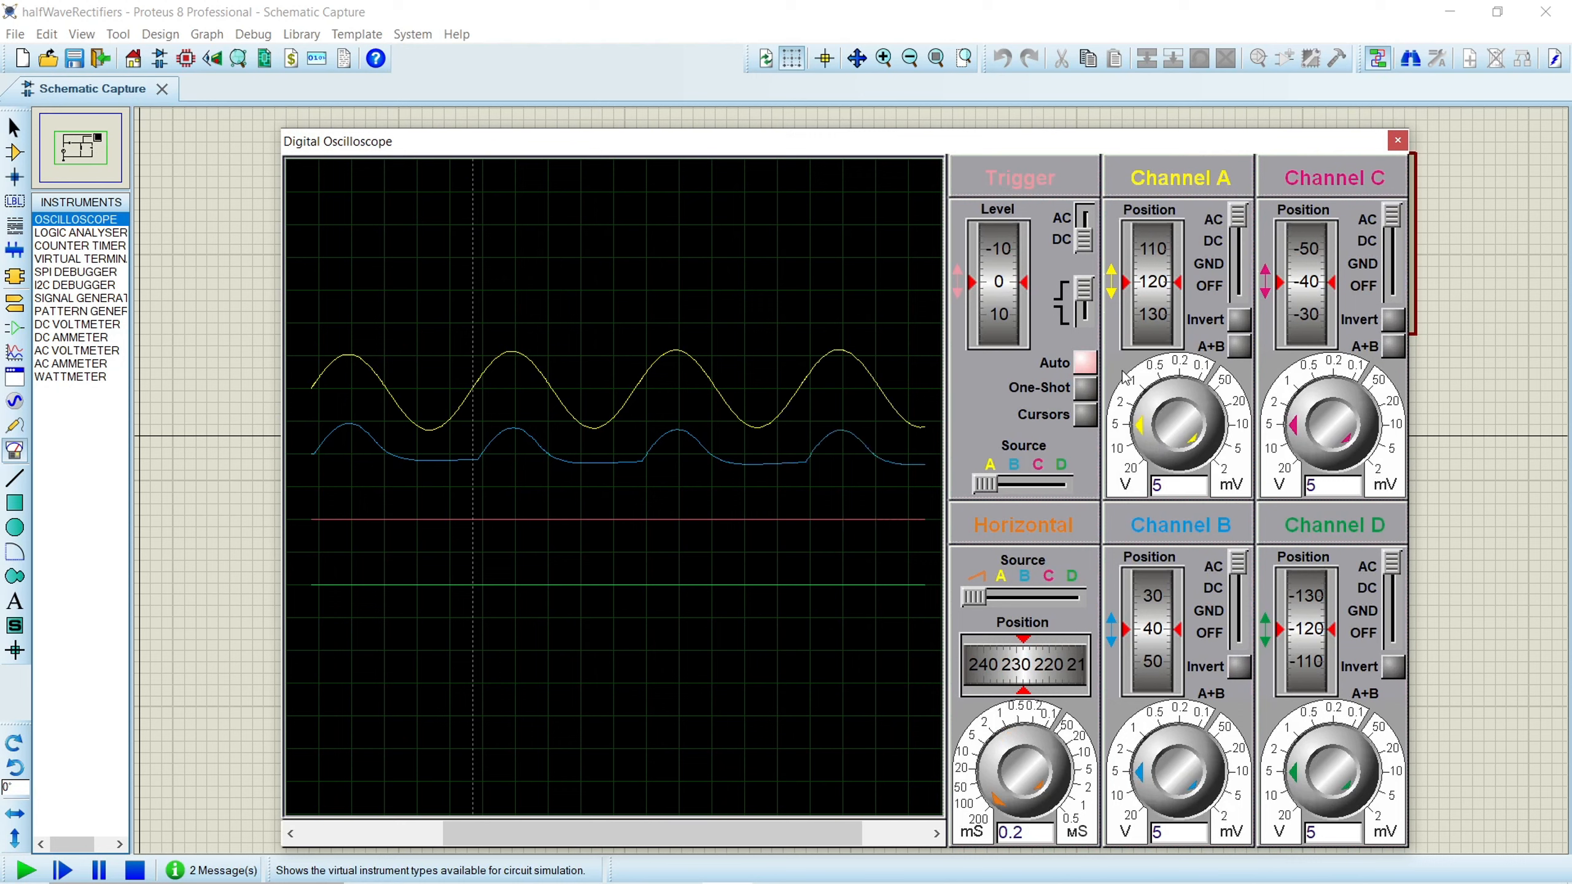
{"action": "left_click", "coordinate": [1091, 368]}
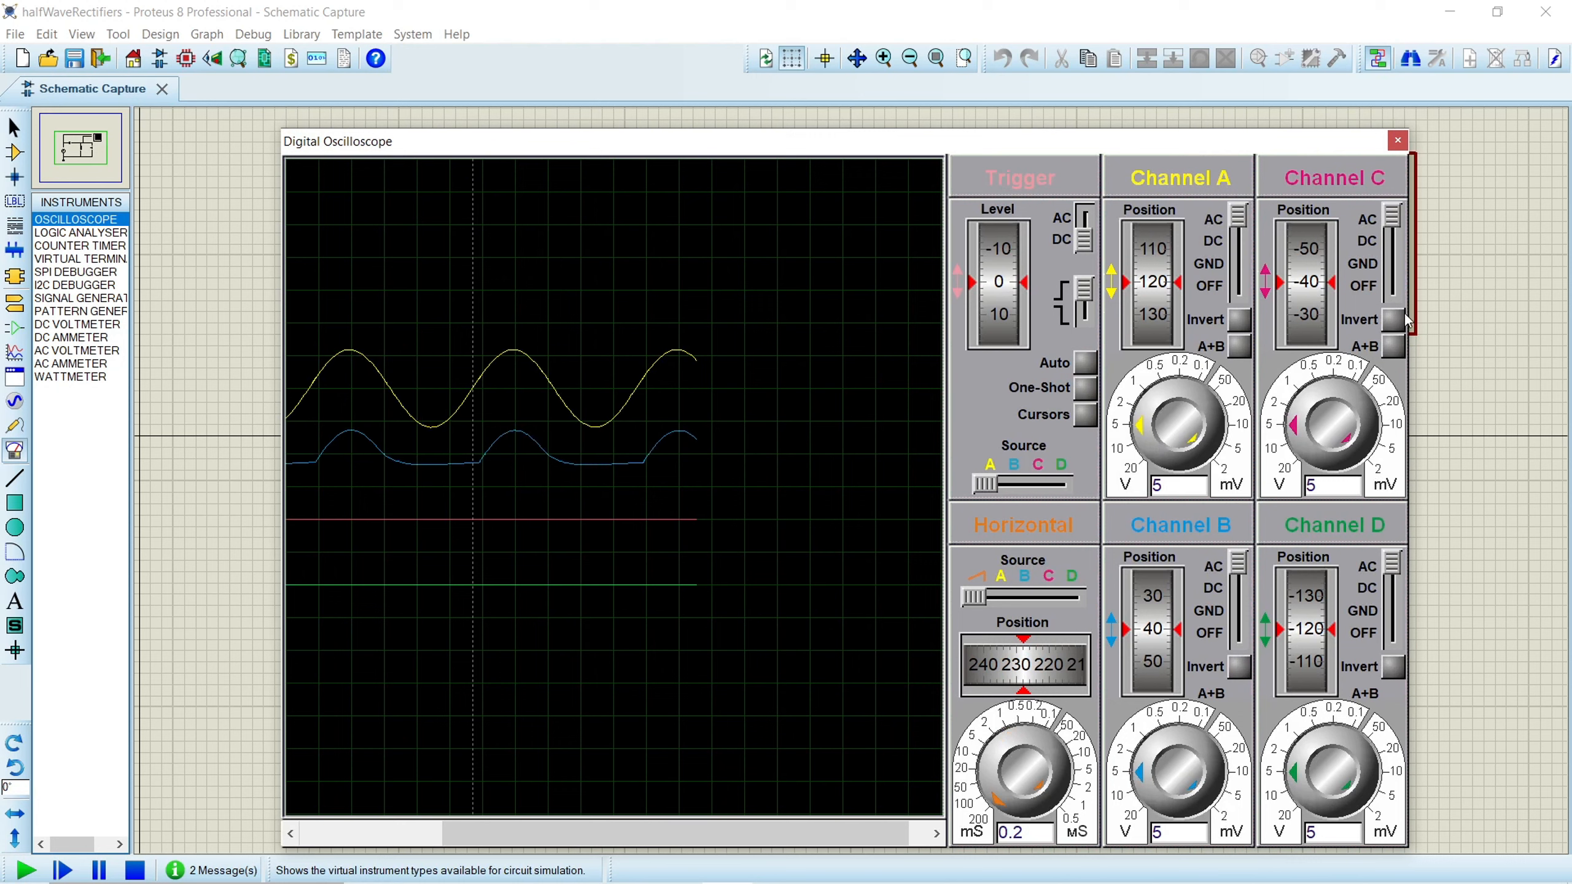
{"action": "left_click_drag", "start_coordinate": [1385, 221], "coordinate": [1393, 286]}
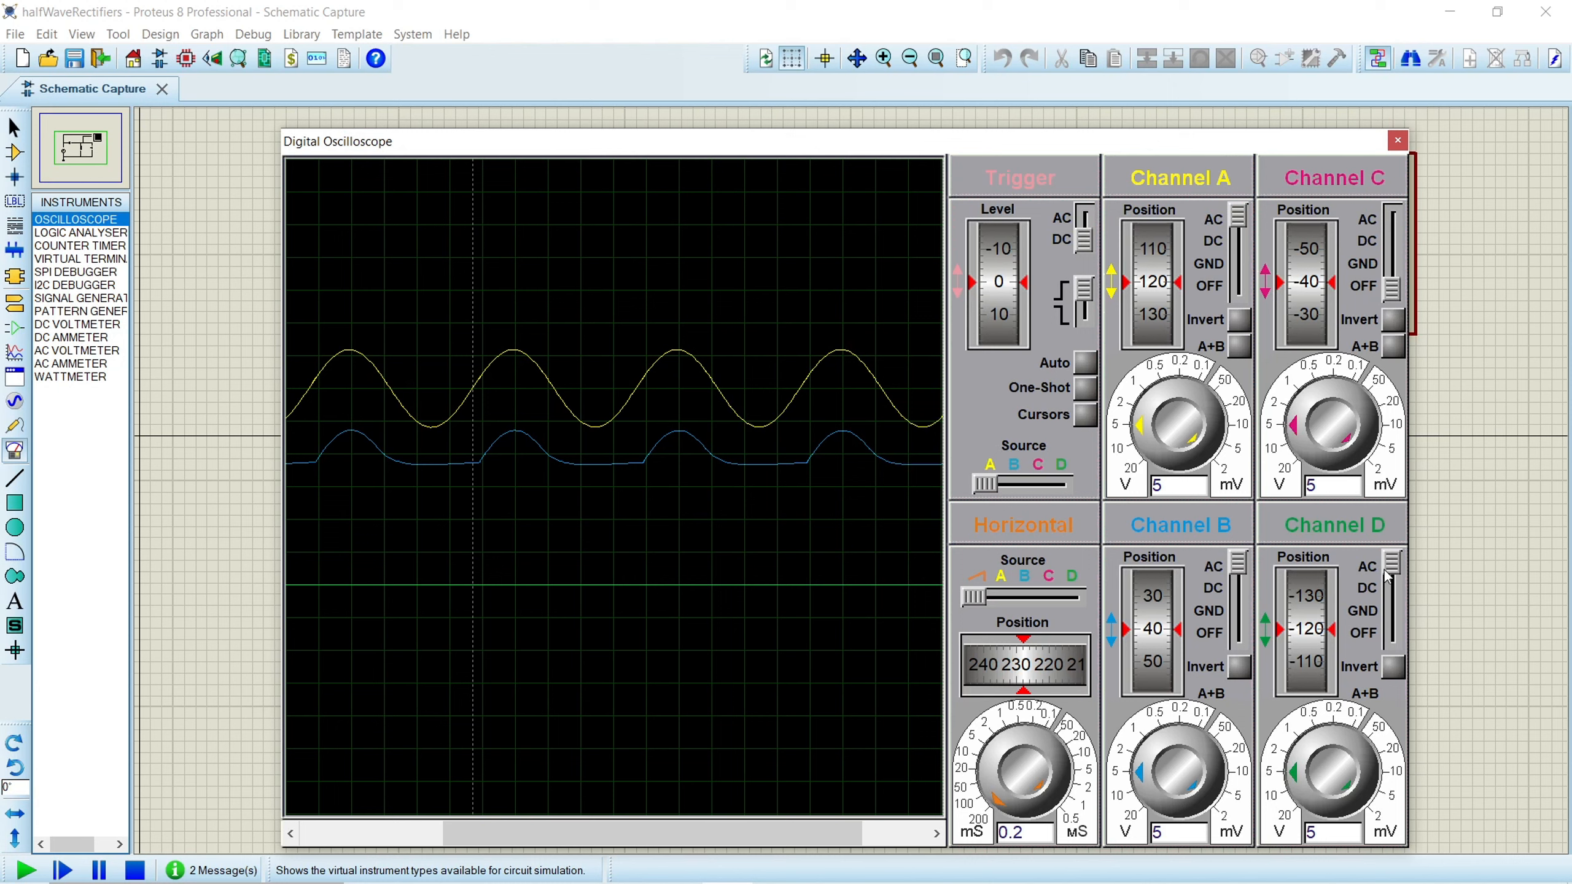
{"action": "left_click_drag", "start_coordinate": [1395, 578], "coordinate": [1399, 659]}
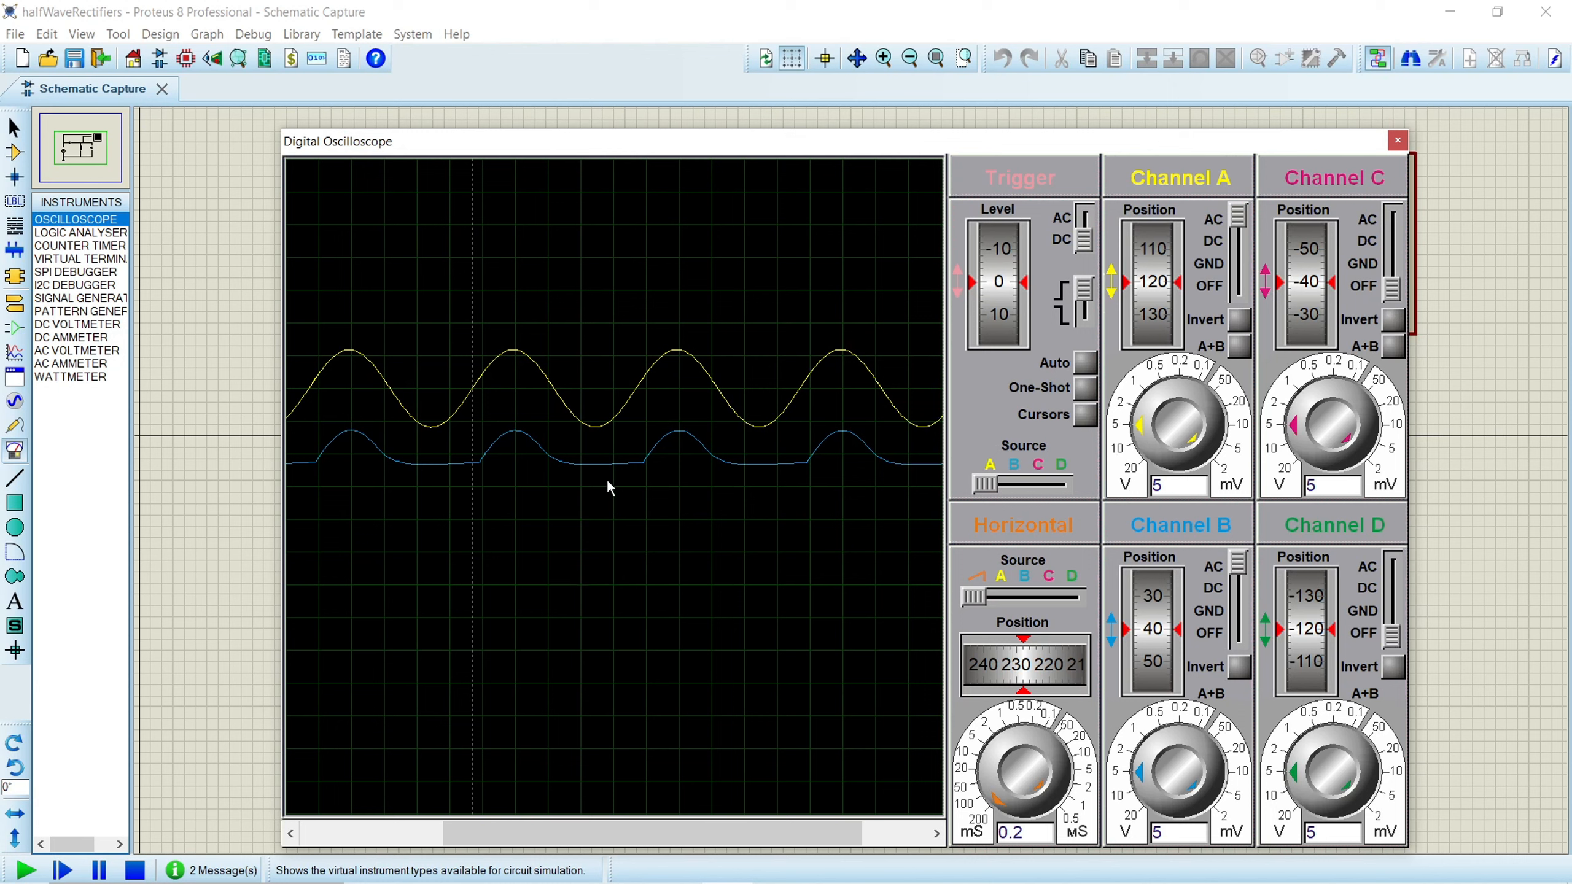
- Overlay channels A and B at vertical position 0 and measure both traces with the cursors before stopping the simulation
{"action": "left_click_drag", "start_coordinate": [1141, 289], "coordinate": [1141, 338]}
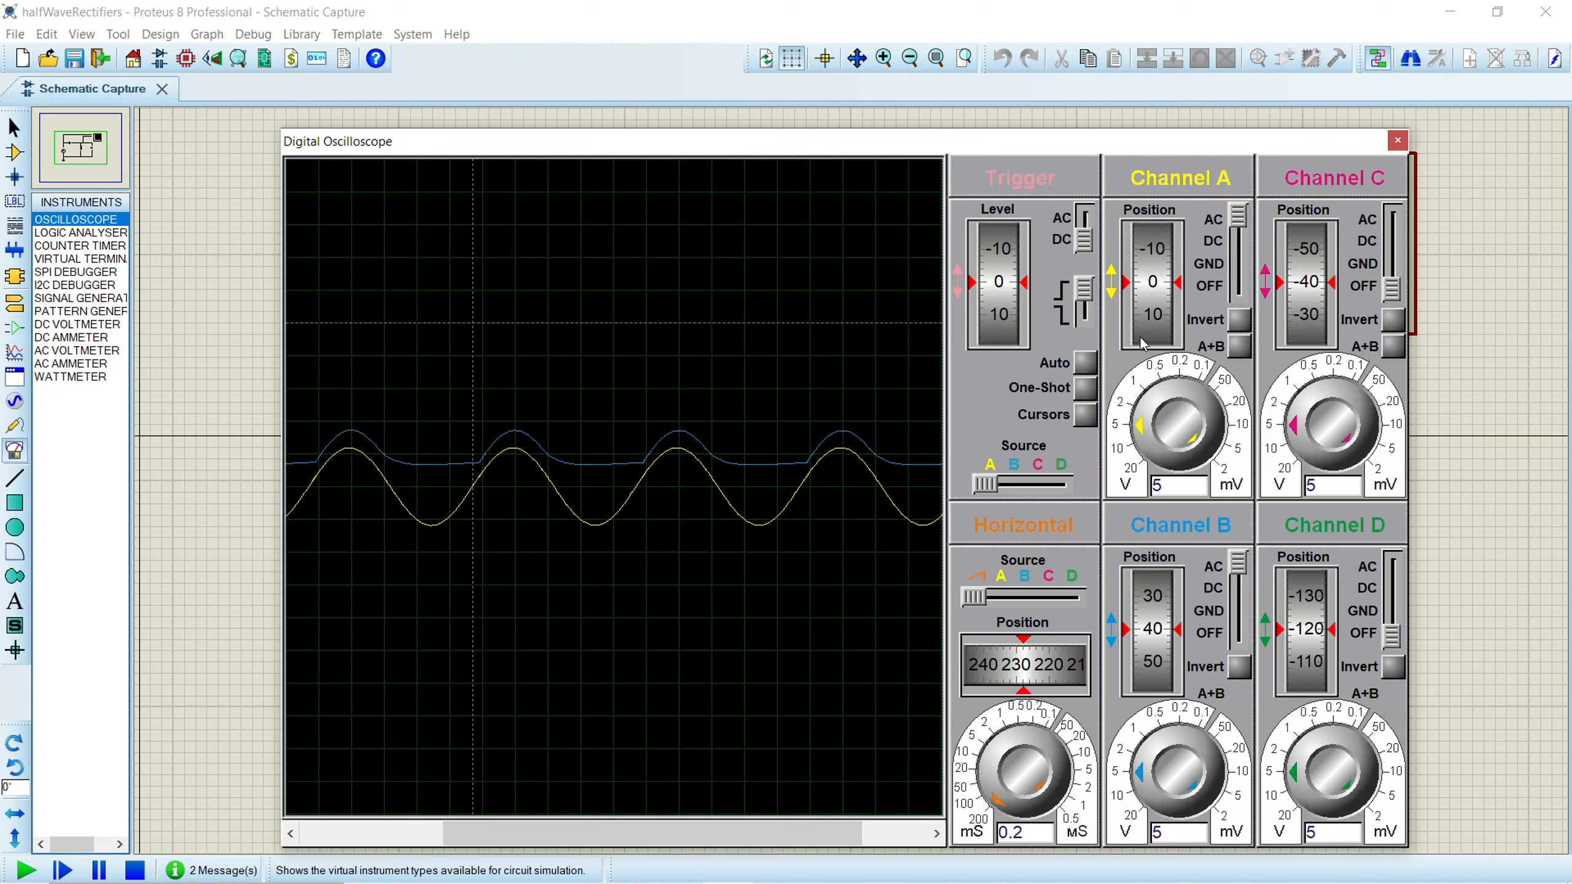
{"action": "left_click_drag", "start_coordinate": [1156, 631], "coordinate": [1160, 652]}
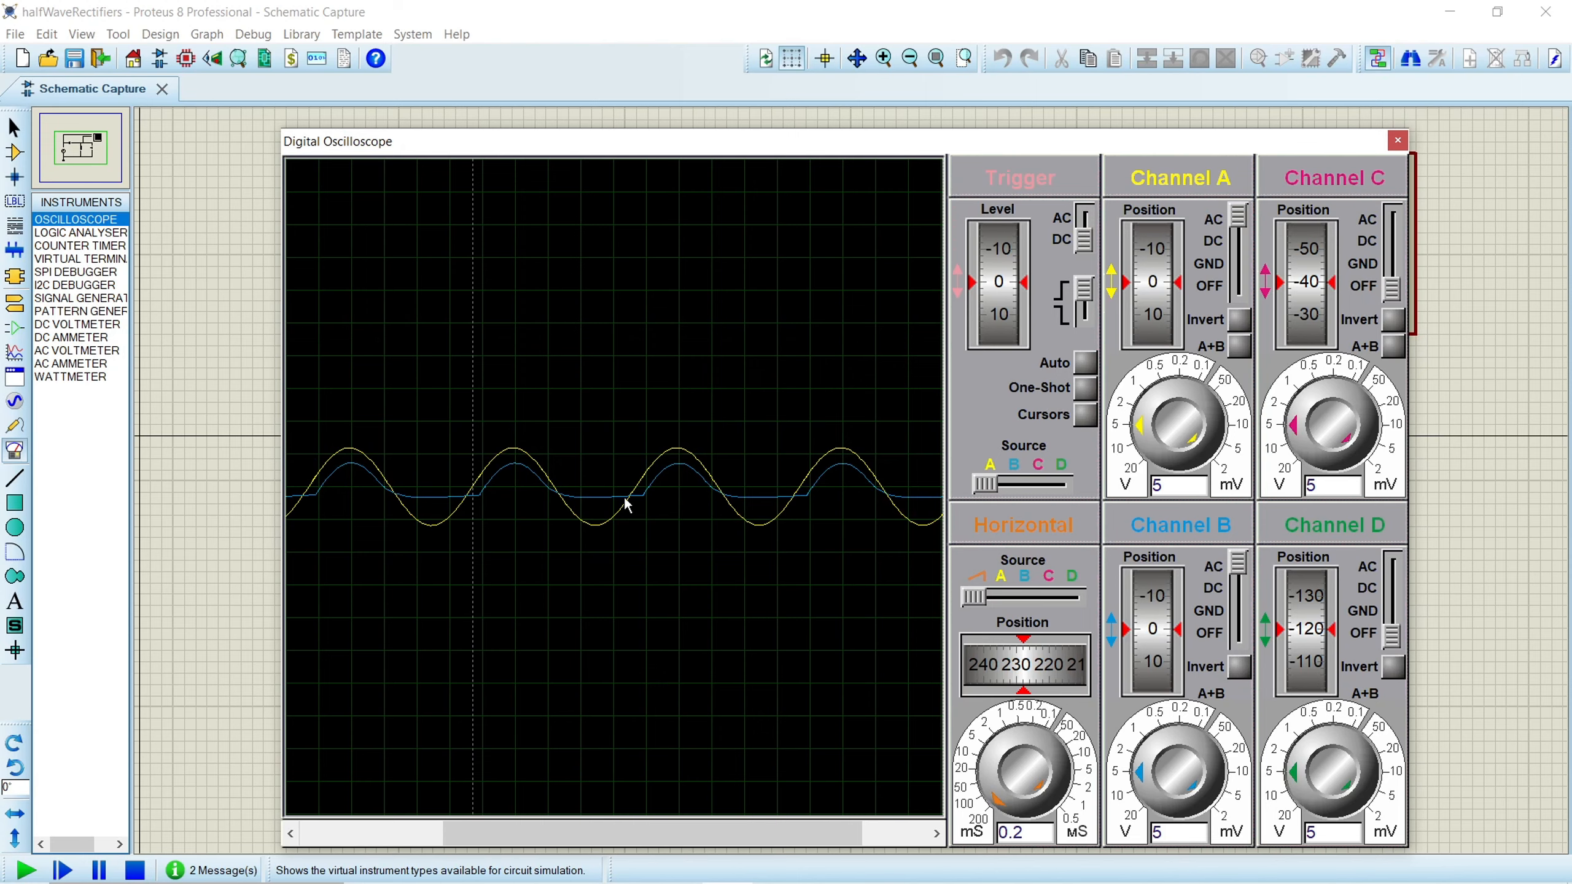
{"action": "mouse_move", "coordinate": [667, 155]}
{"action": "left_mouse_down"}
{"action": "mouse_move", "coordinate": [755, 168]}
{"action": "mouse_move", "coordinate": [1109, 352]}
{"action": "mouse_move", "coordinate": [922, 609]}
{"action": "mouse_move", "coordinate": [661, 160]}
{"action": "left_mouse_up"}
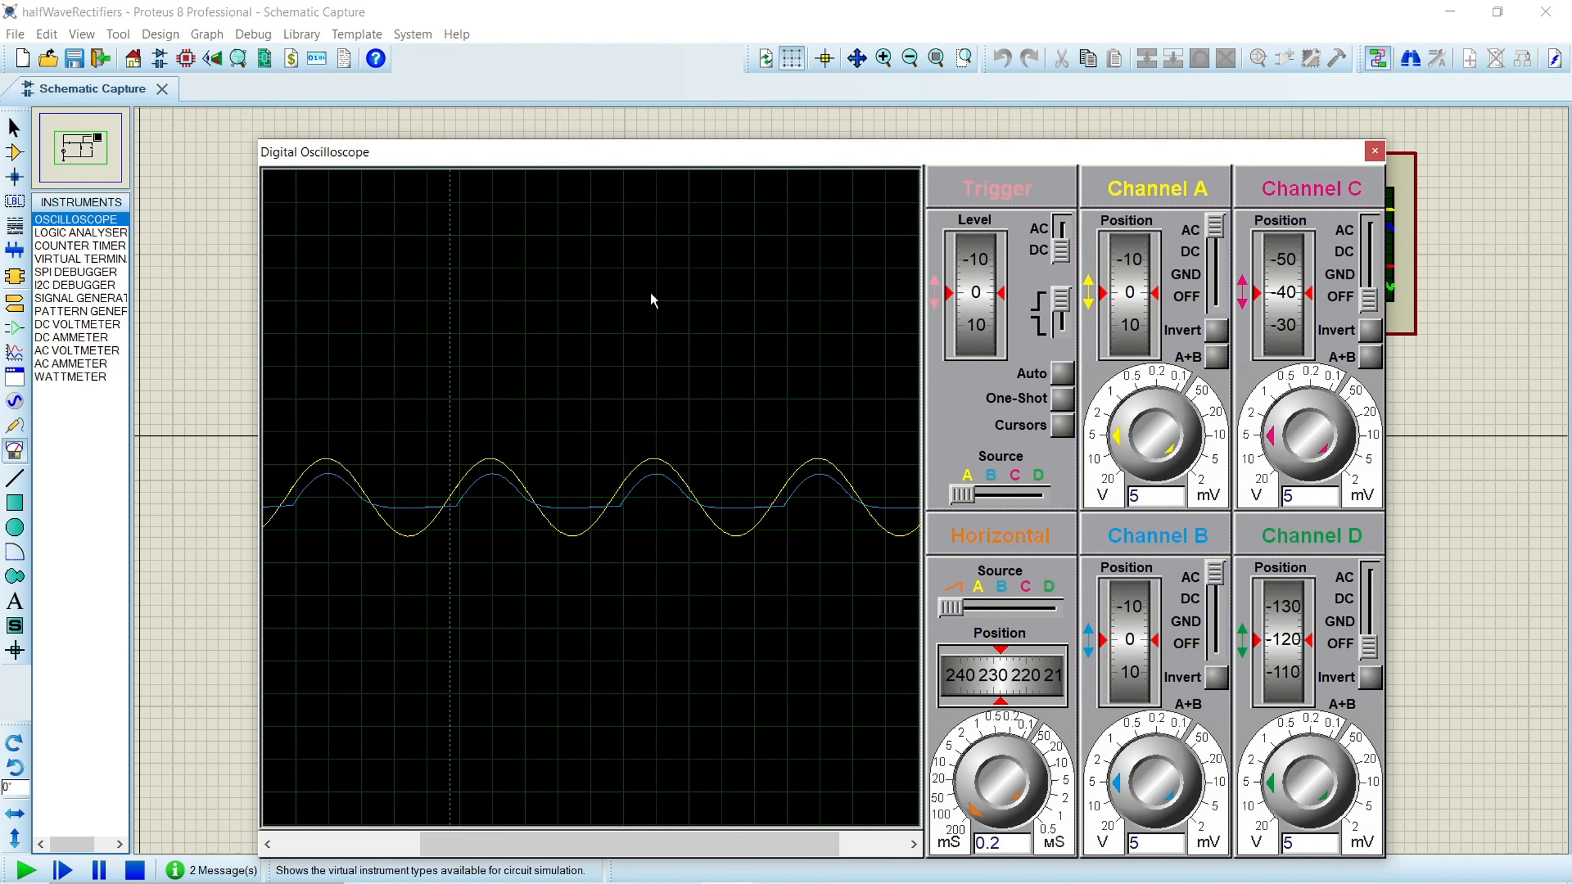
{"action": "left_click", "coordinate": [1064, 426]}
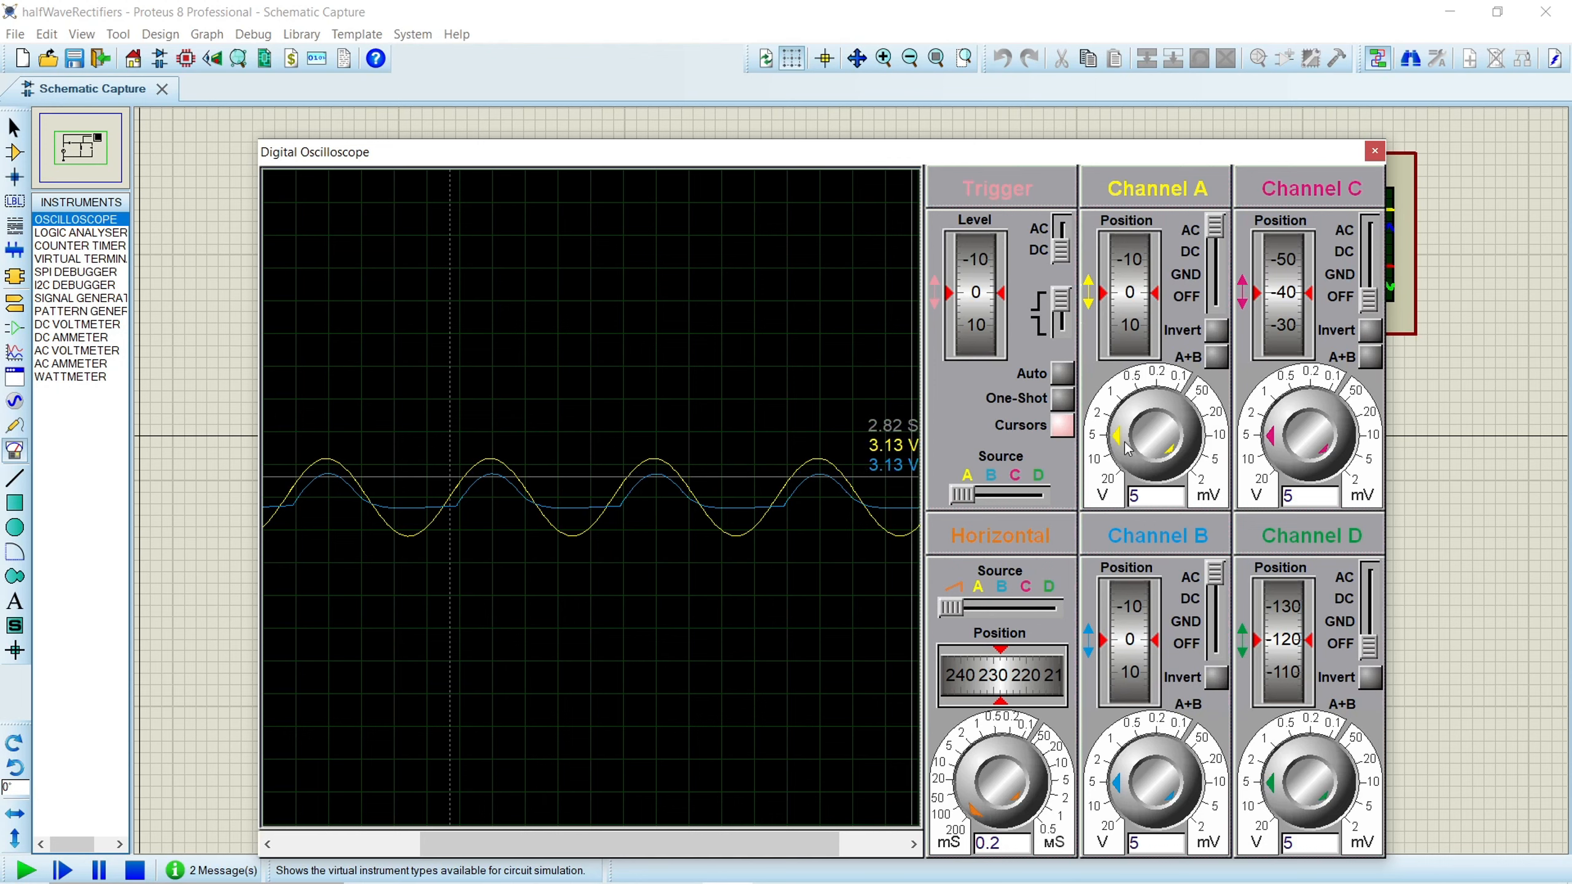
{"action": "left_click", "coordinate": [1374, 151]}
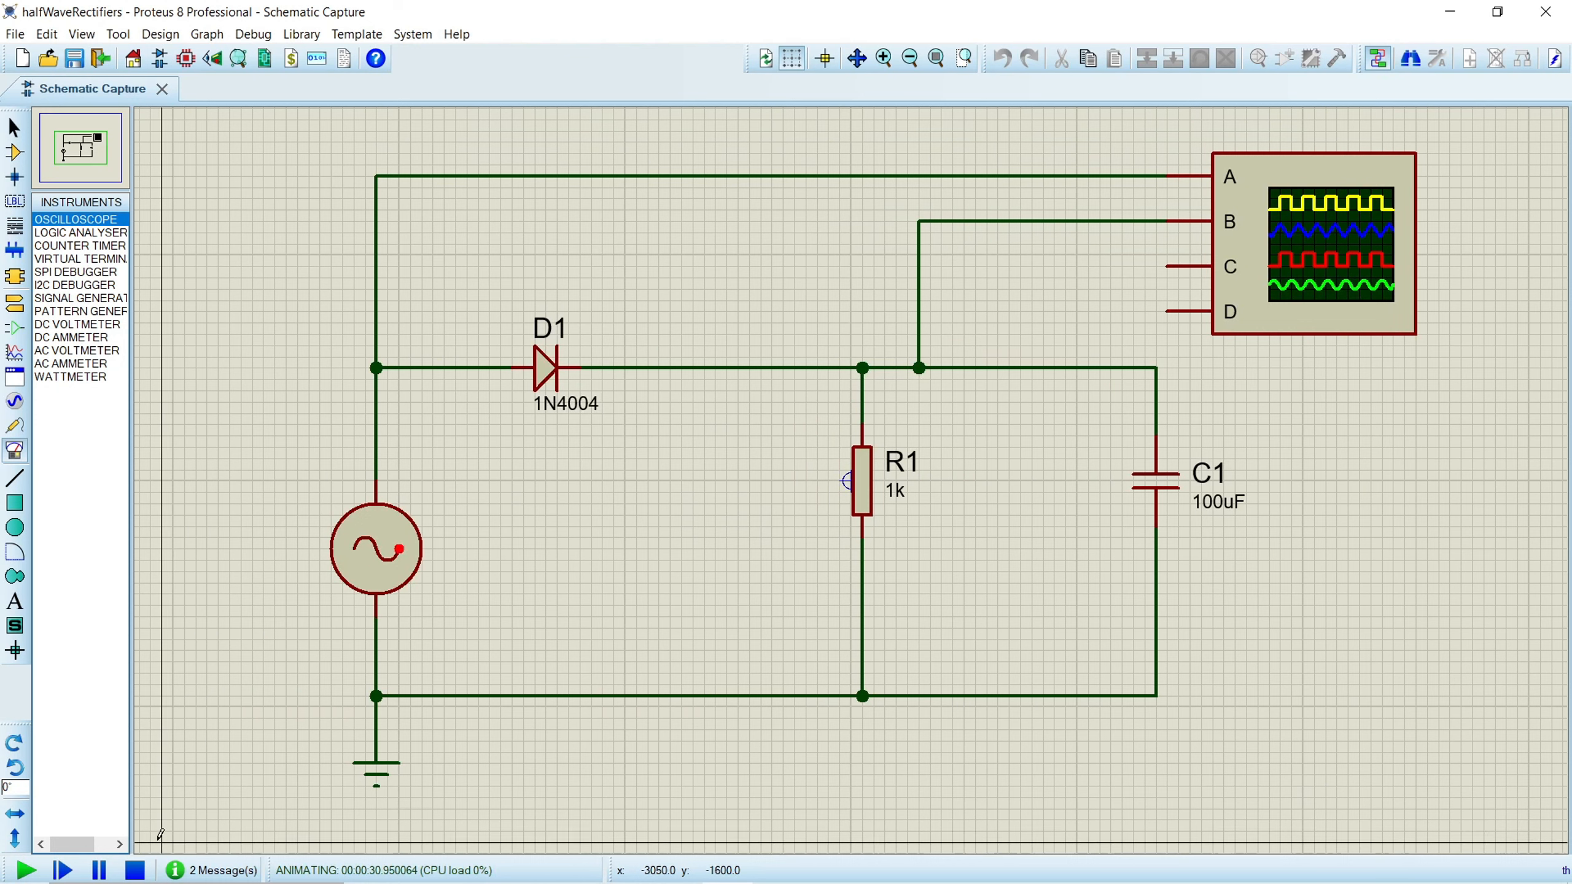
{"action": "left_click", "coordinate": [135, 870]}
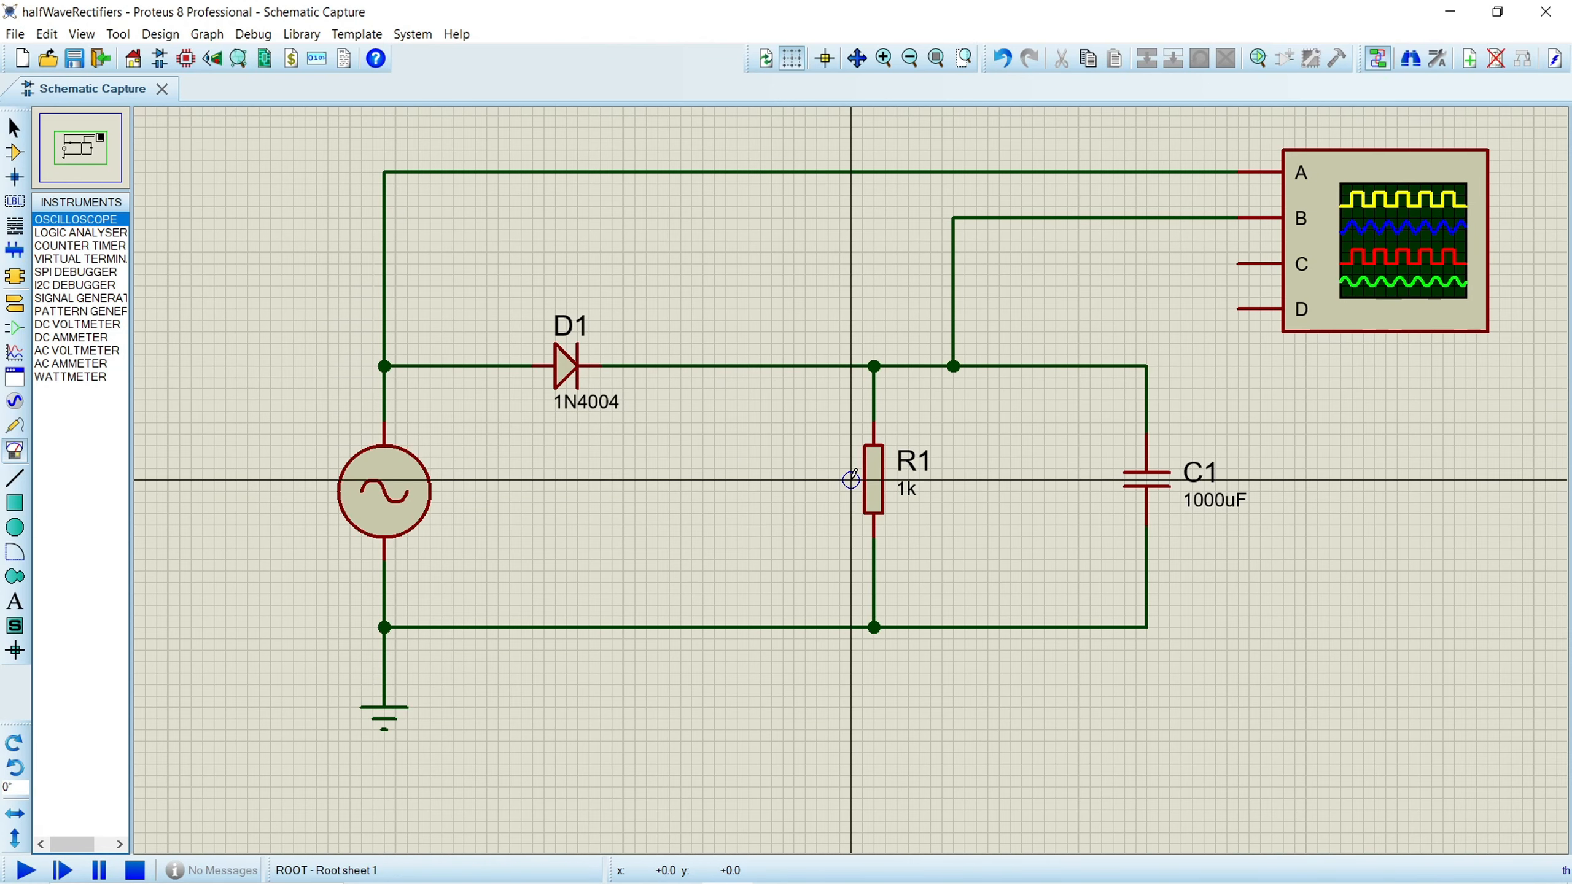
- Run the simulation with the 1000uF capacitor, setting the oscilloscope's horizontal position to 0 and channels C and D off
{"action": "left_click", "coordinate": [24, 870]}
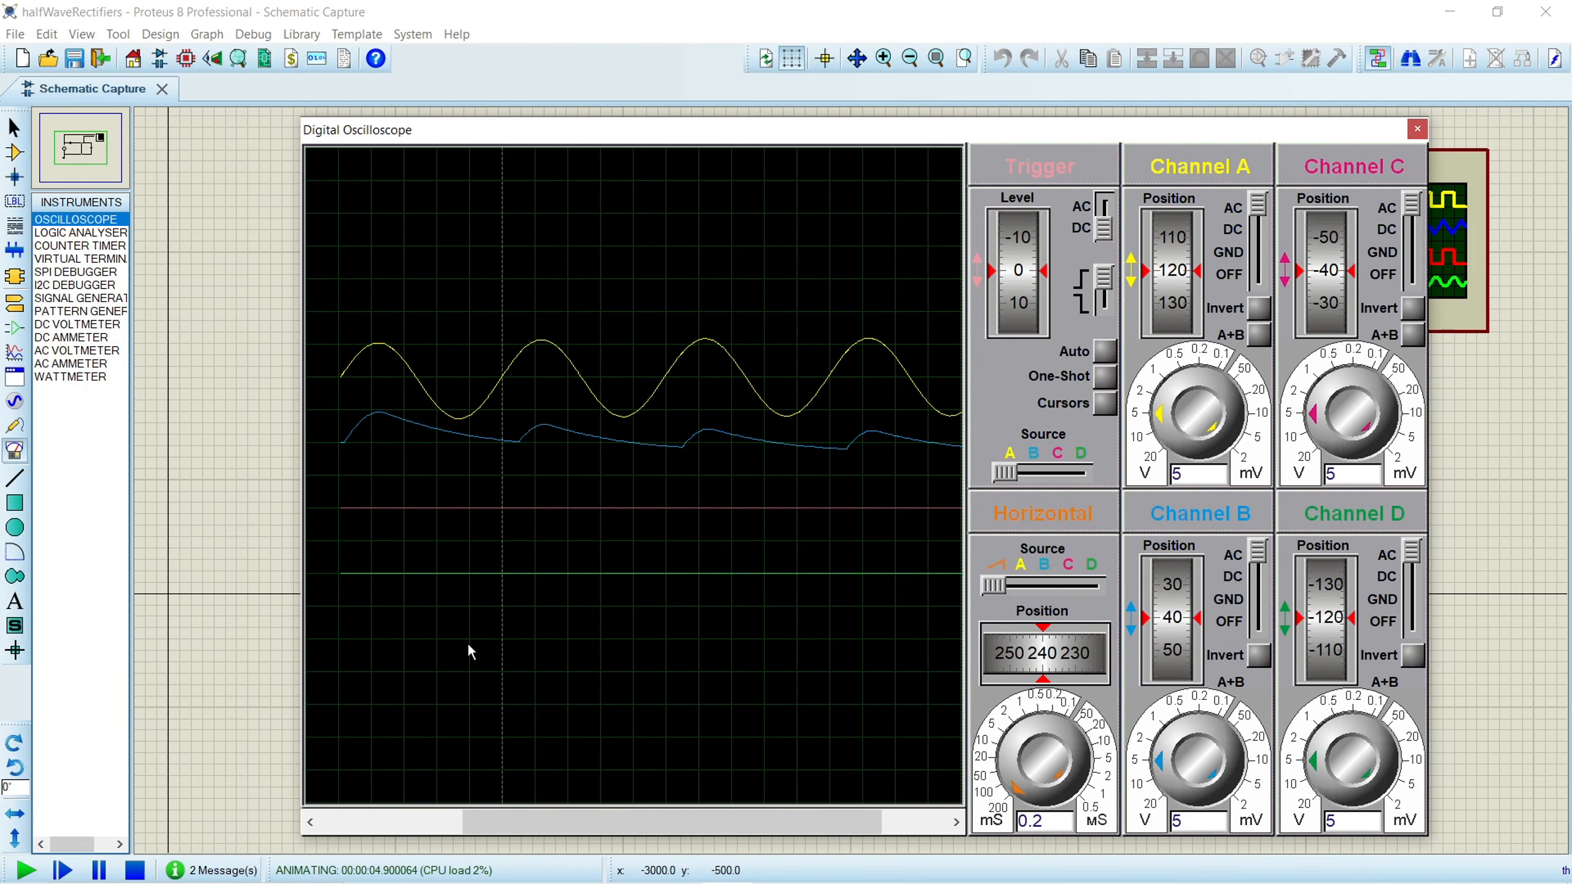
{"action": "left_click", "coordinate": [403, 815]}
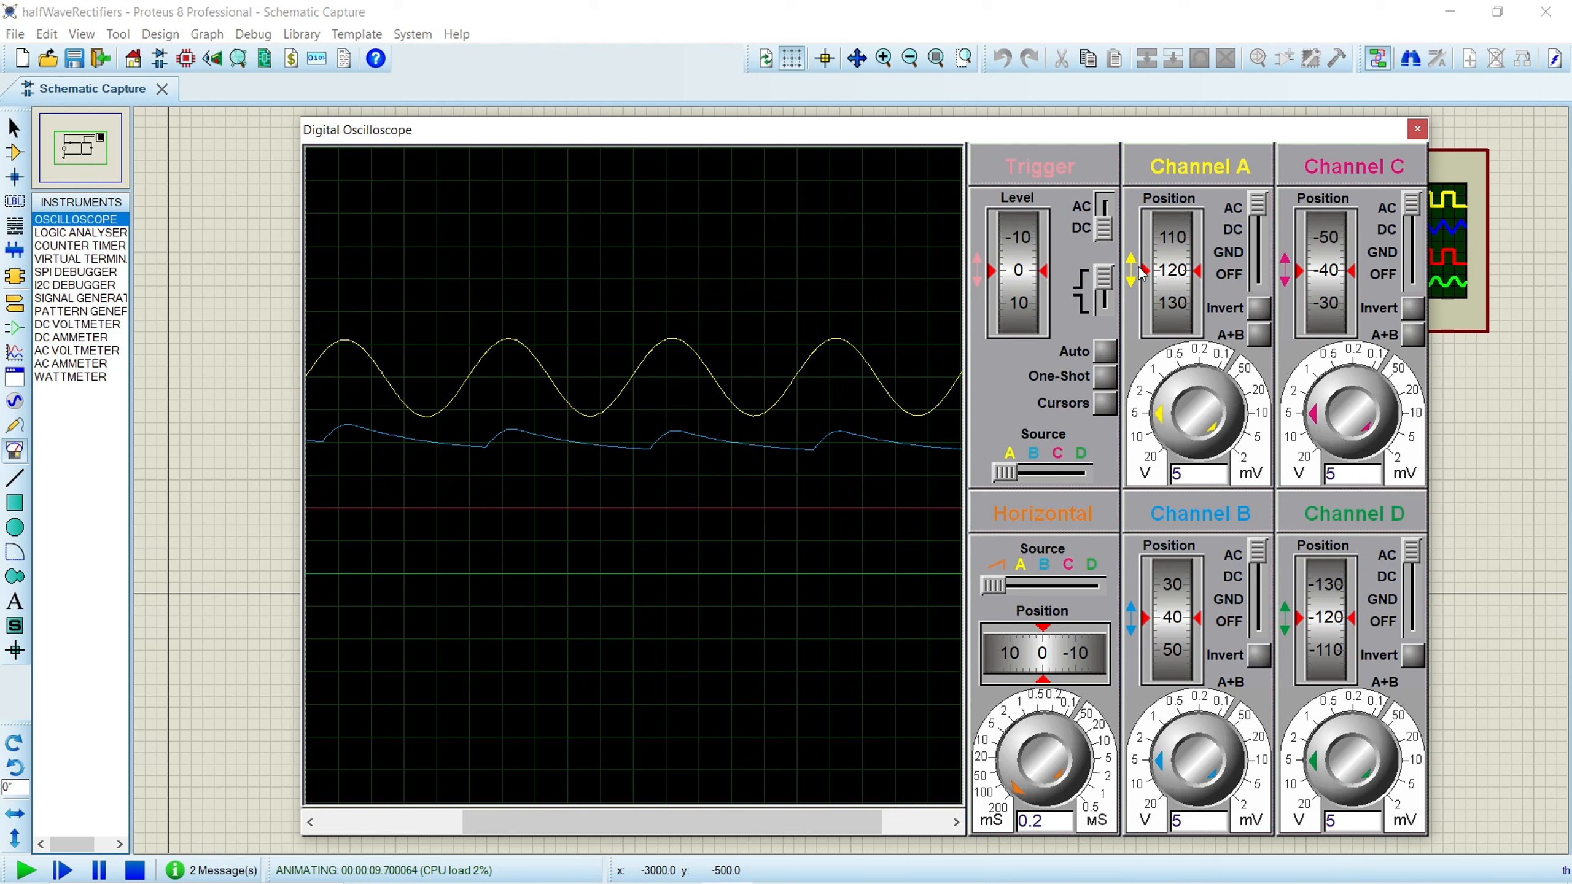
{"action": "left_click_drag", "start_coordinate": [1406, 209], "coordinate": [1414, 317]}
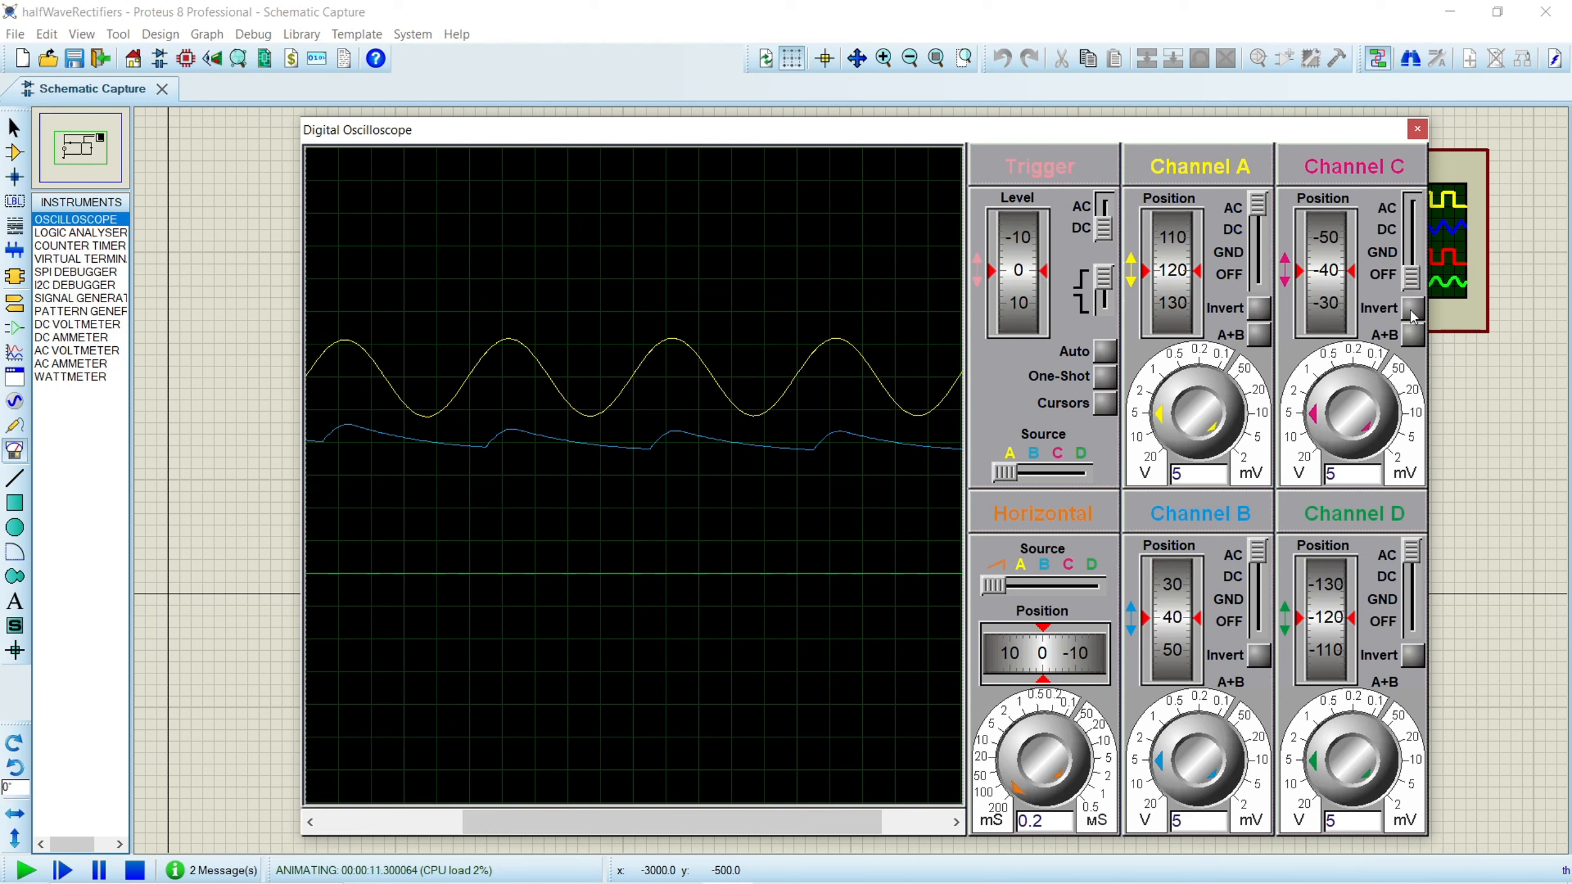
{"action": "left_click_drag", "start_coordinate": [1414, 558], "coordinate": [1413, 624]}
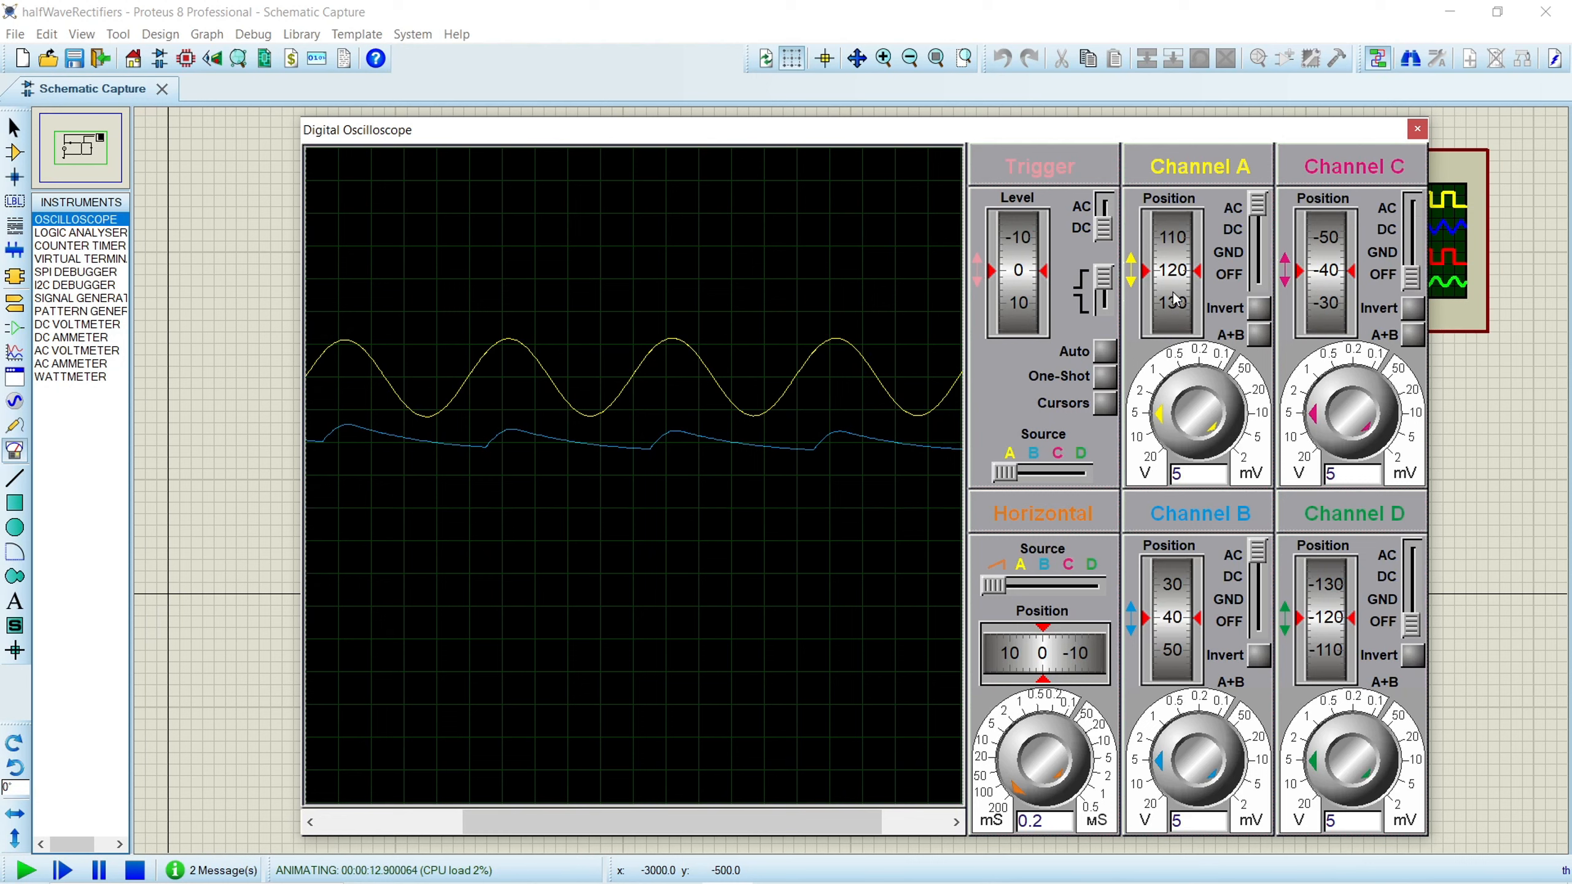
- Set the vertical positions of channels A and B to 0 and measure the filtered output's peak with the cursors
{"action": "left_click_drag", "start_coordinate": [1175, 300], "coordinate": [1172, 349]}
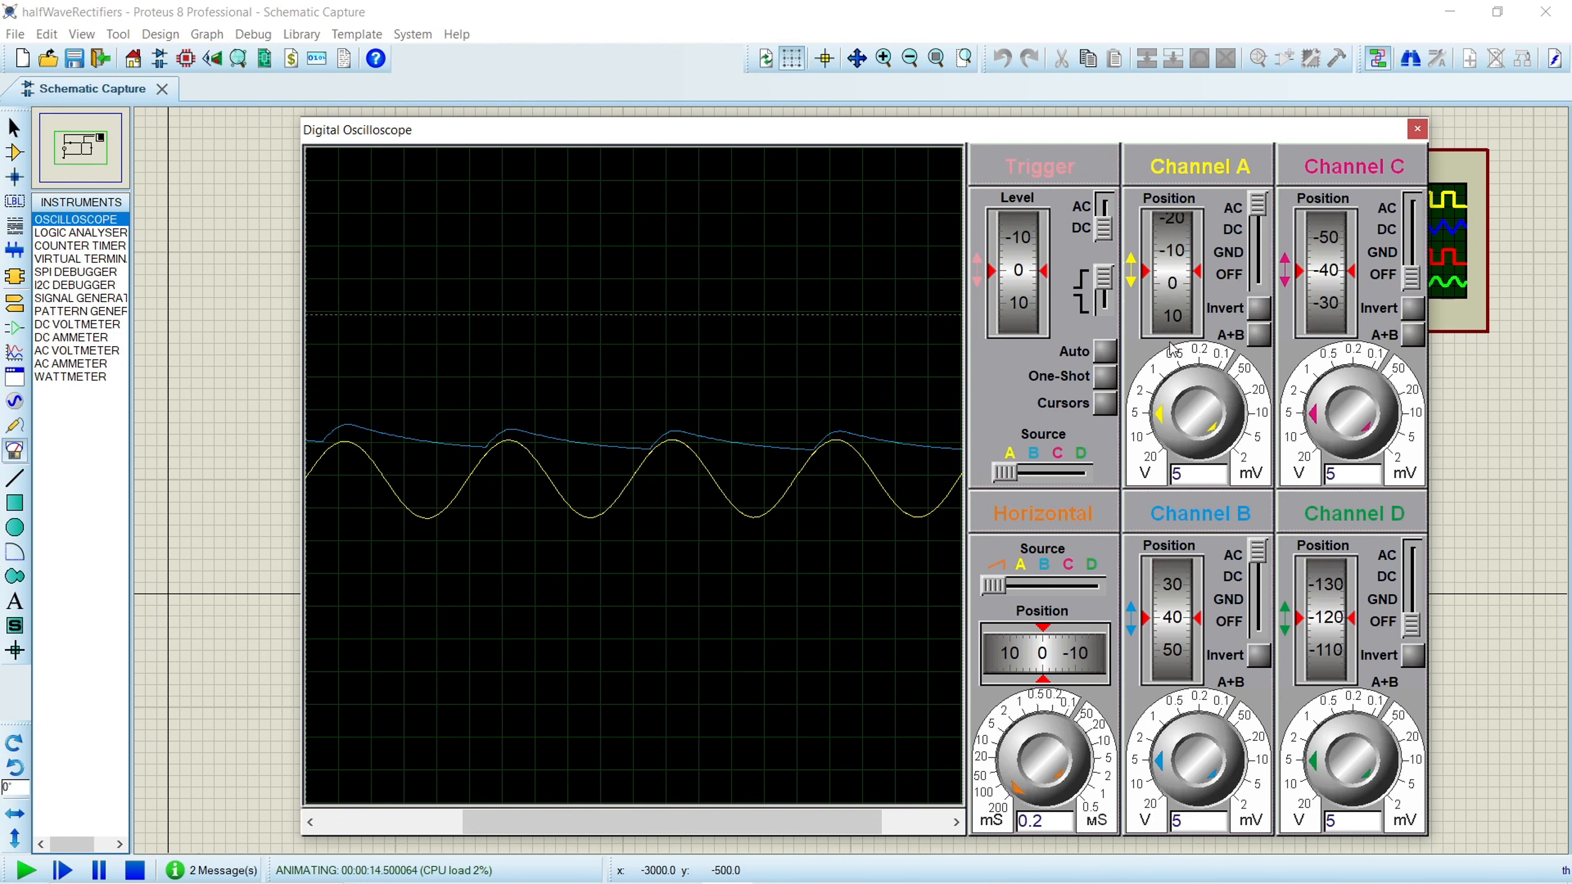
{"action": "scroll", "coordinate": [1173, 350], "scroll_direction": "up", "scroll_amount": 4}
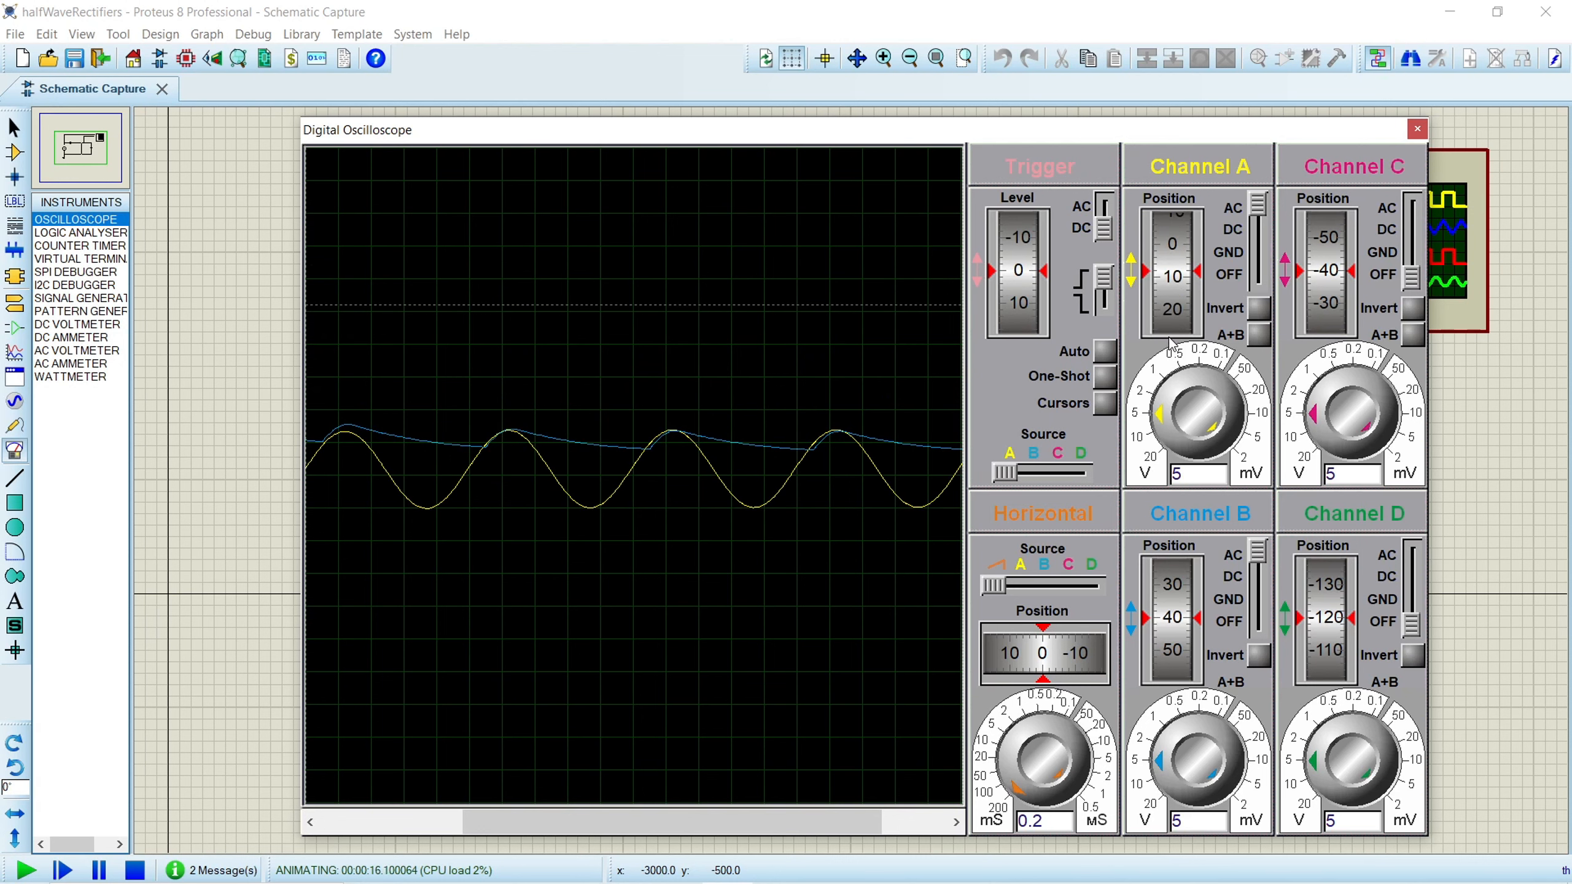
{"action": "scroll", "coordinate": [1172, 350], "scroll_direction": "down", "scroll_amount": 2}
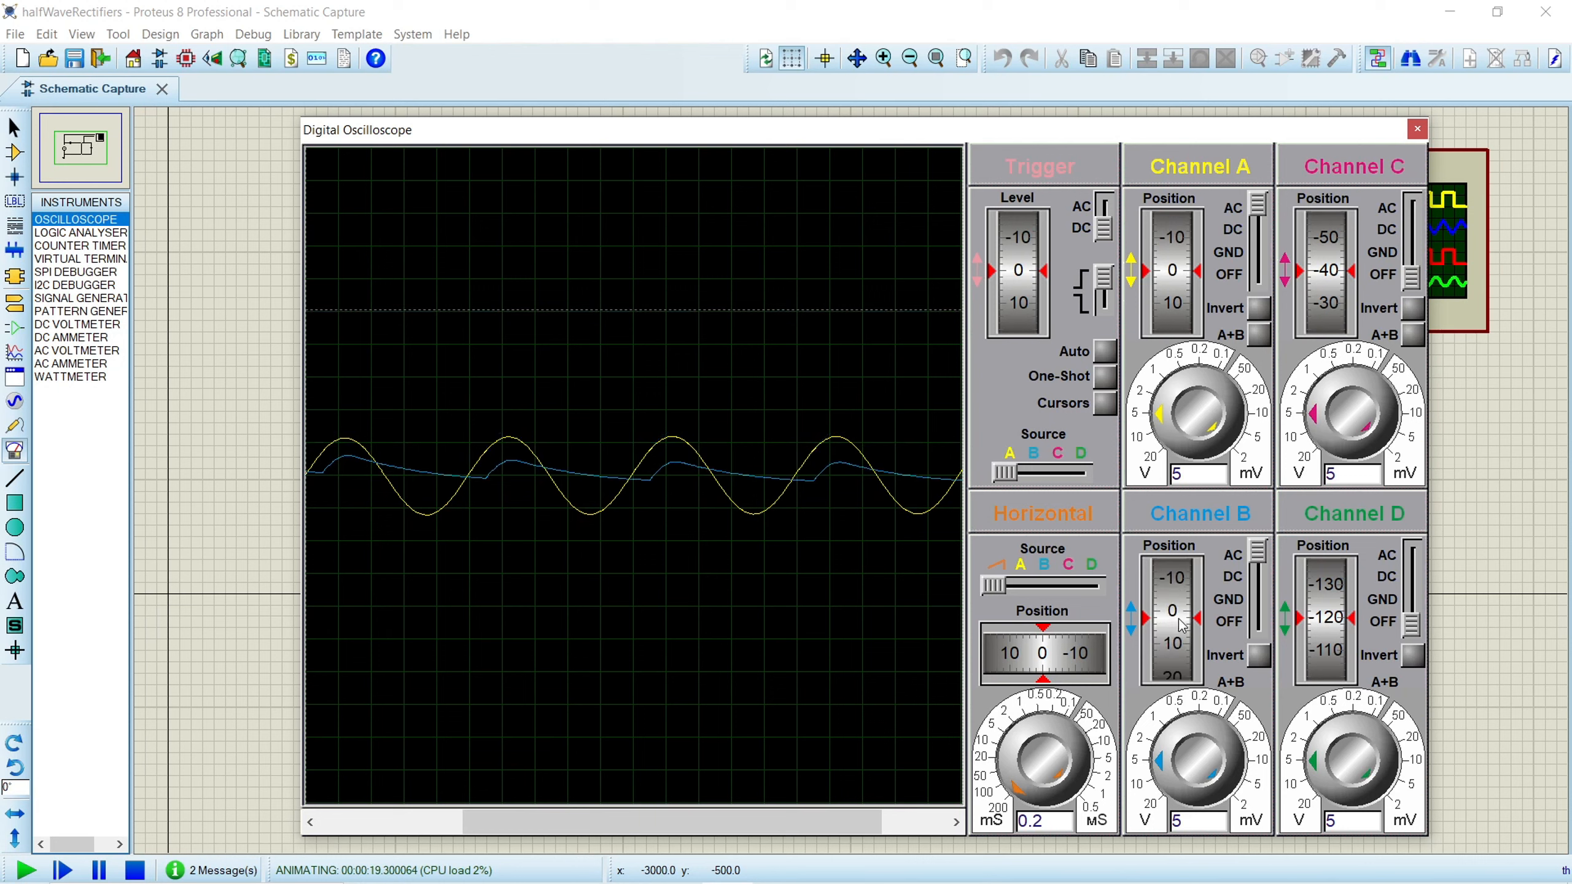
{"action": "left_click_drag", "start_coordinate": [1186, 608], "coordinate": [1180, 625]}
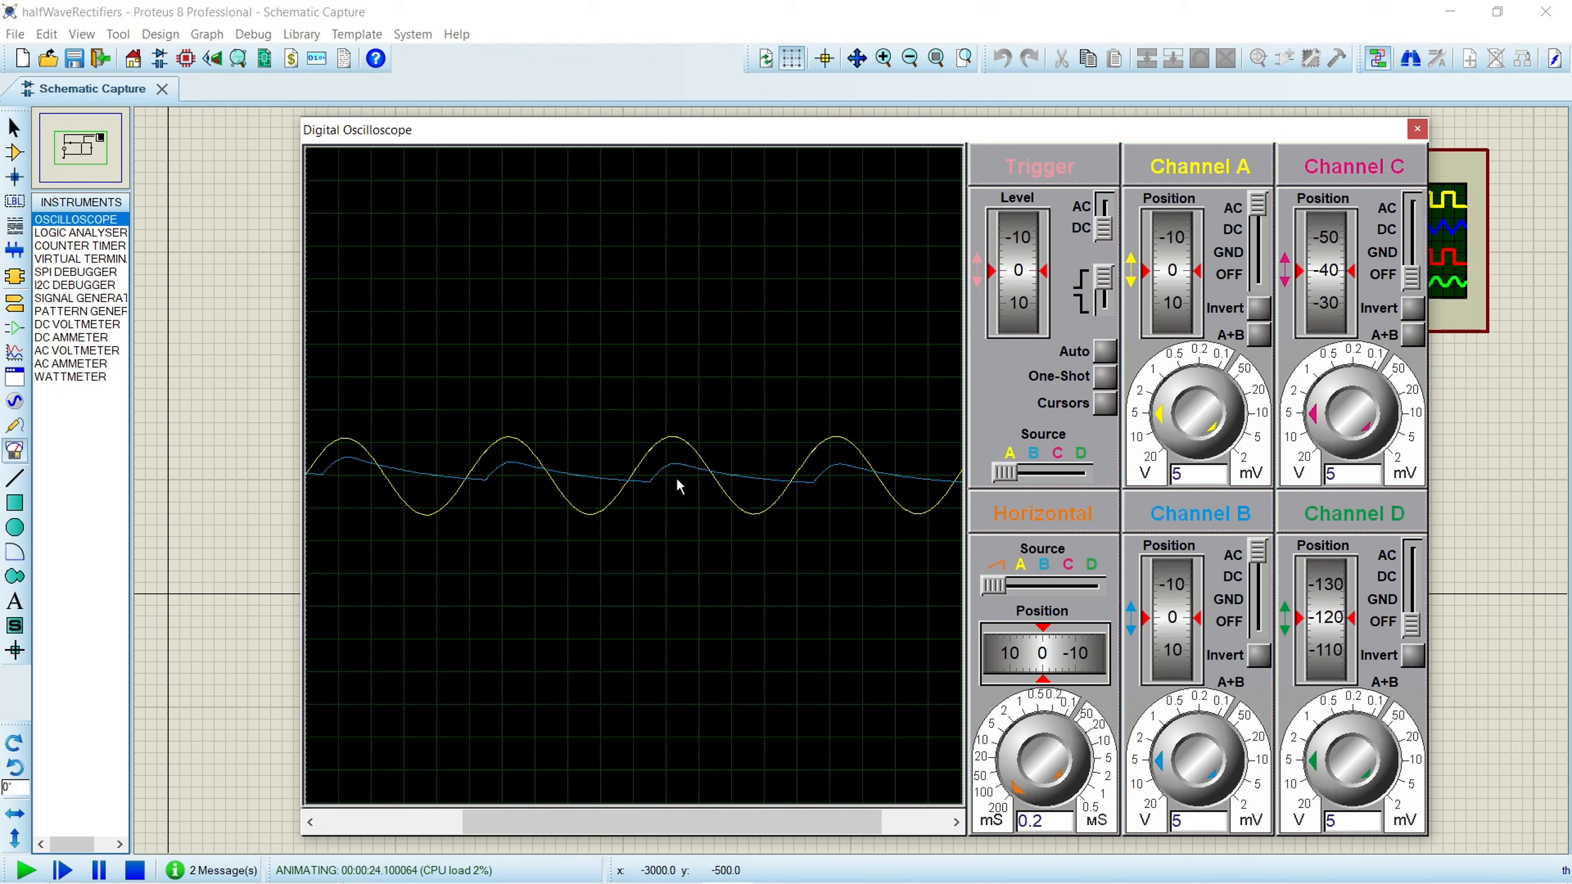
{"action": "left_click", "coordinate": [1105, 403]}
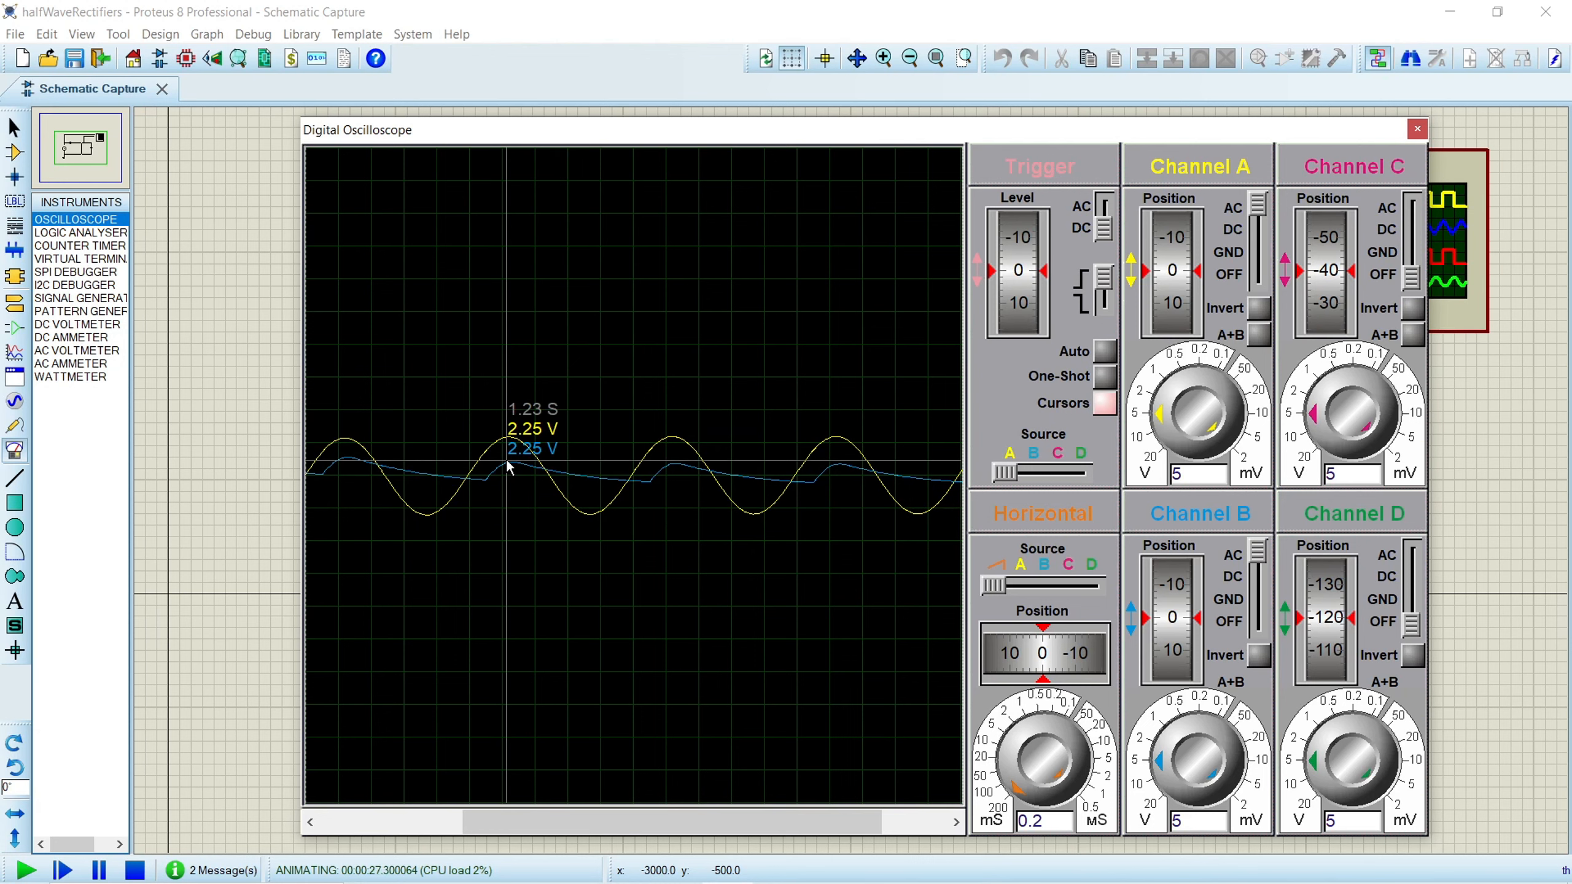